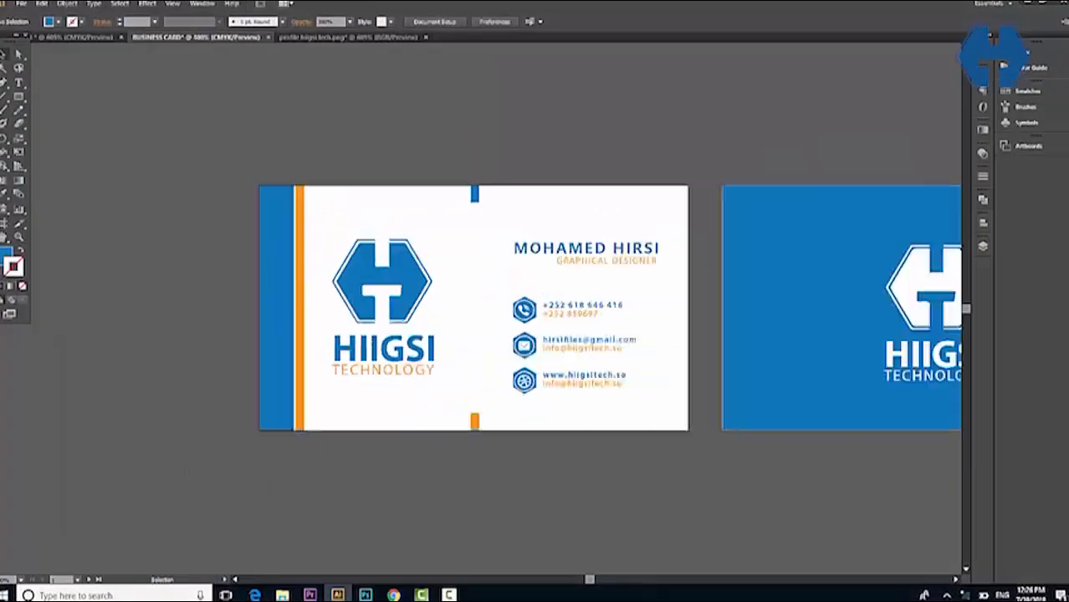
{"action": "scroll", "coordinate": [696, 470], "scroll_direction": "right", "scroll_amount": 5}
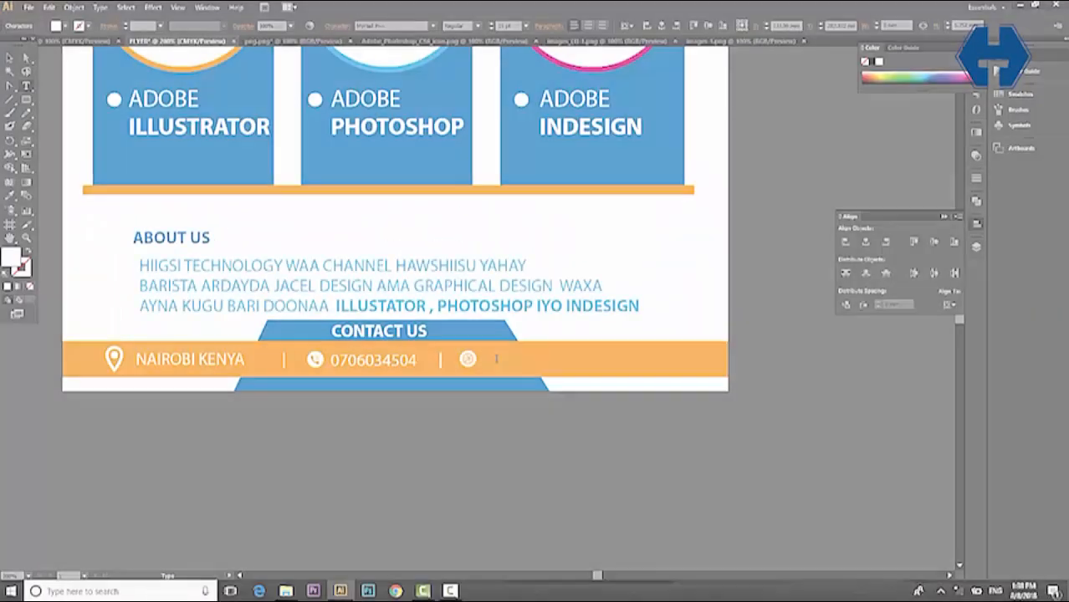
{"action": "type", "text": "WWW.HIIGSITECH.SO"}
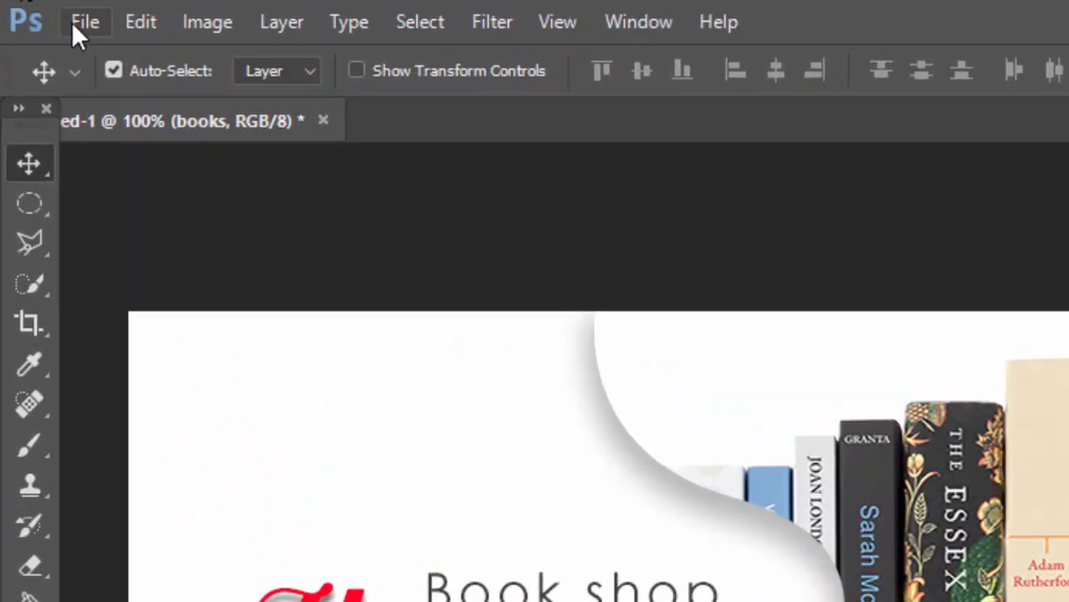
- Create a new document named banner, 900 by 400 pixels at 90 pixels/inch, in RGB Color with a white background
{"action": "left_click", "coordinate": [71, 21]}
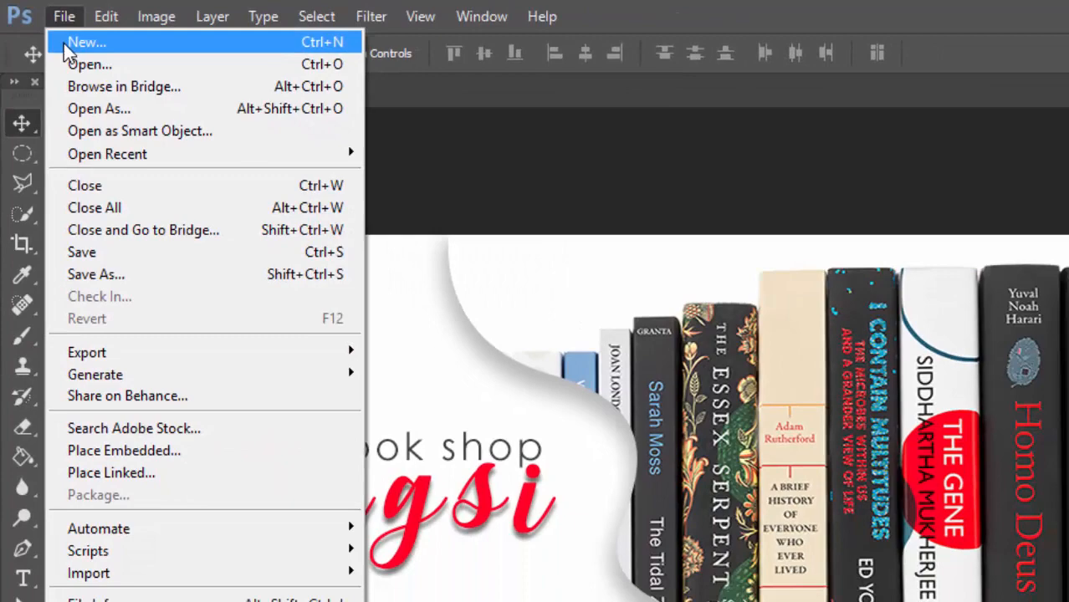
{"action": "left_click", "coordinate": [84, 56]}
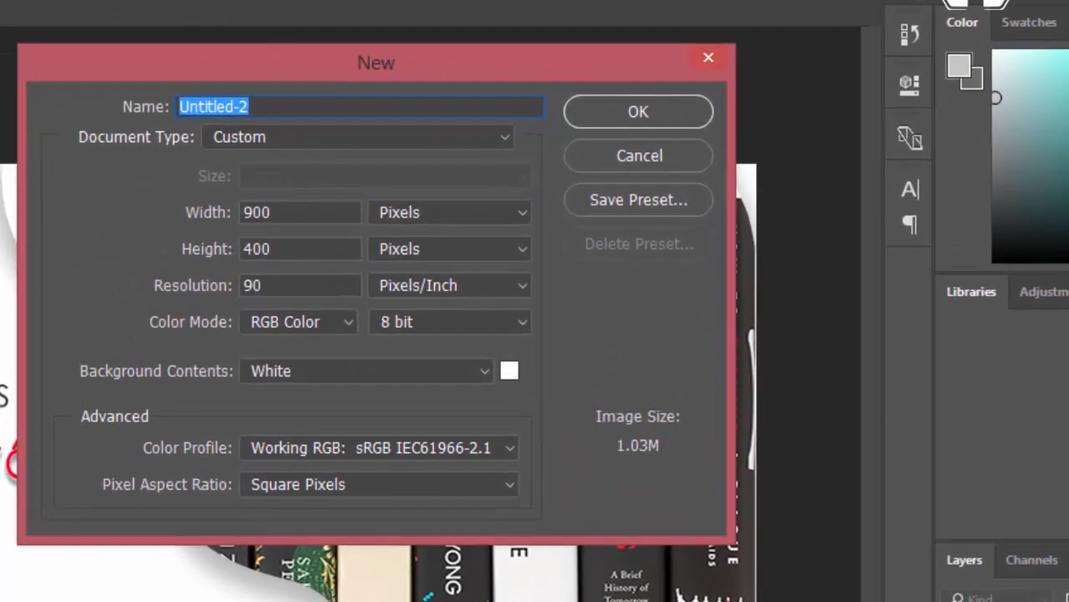
{"action": "type", "text": "banner"}
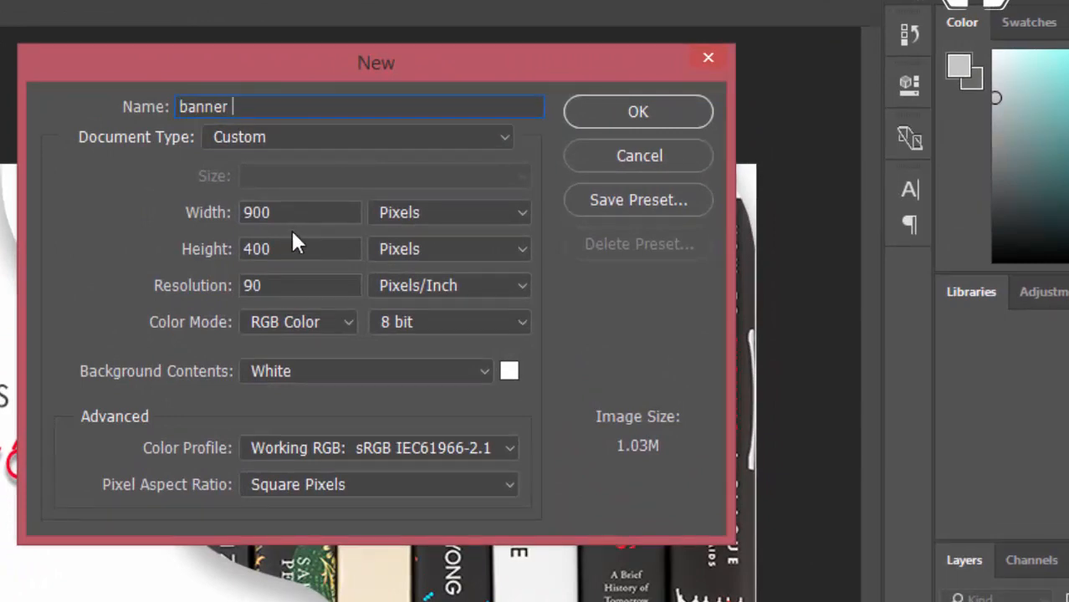
{"action": "left_click_drag", "start_coordinate": [292, 216], "coordinate": [238, 217]}
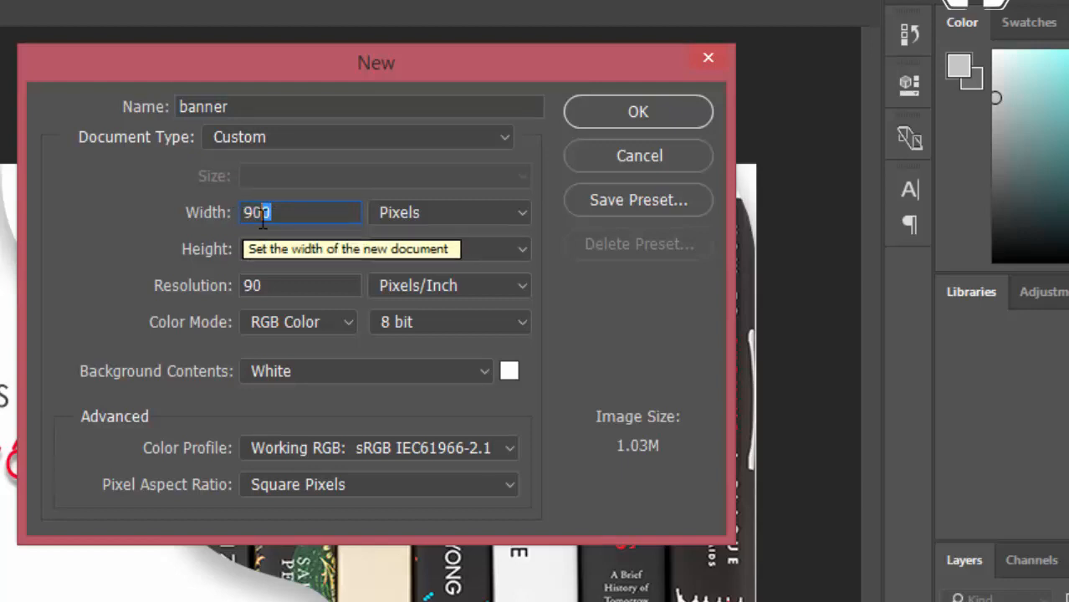
{"action": "left_click_drag", "start_coordinate": [281, 248], "coordinate": [242, 249]}
{"action": "left_click_drag", "start_coordinate": [275, 209], "coordinate": [215, 194]}
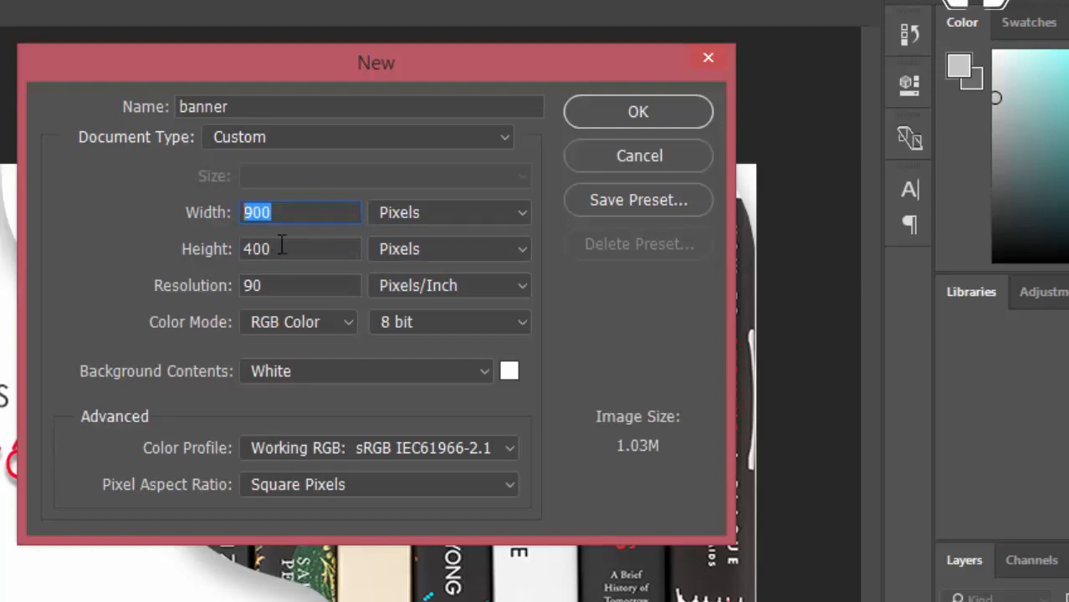
{"action": "left_click_drag", "start_coordinate": [293, 250], "coordinate": [210, 238]}
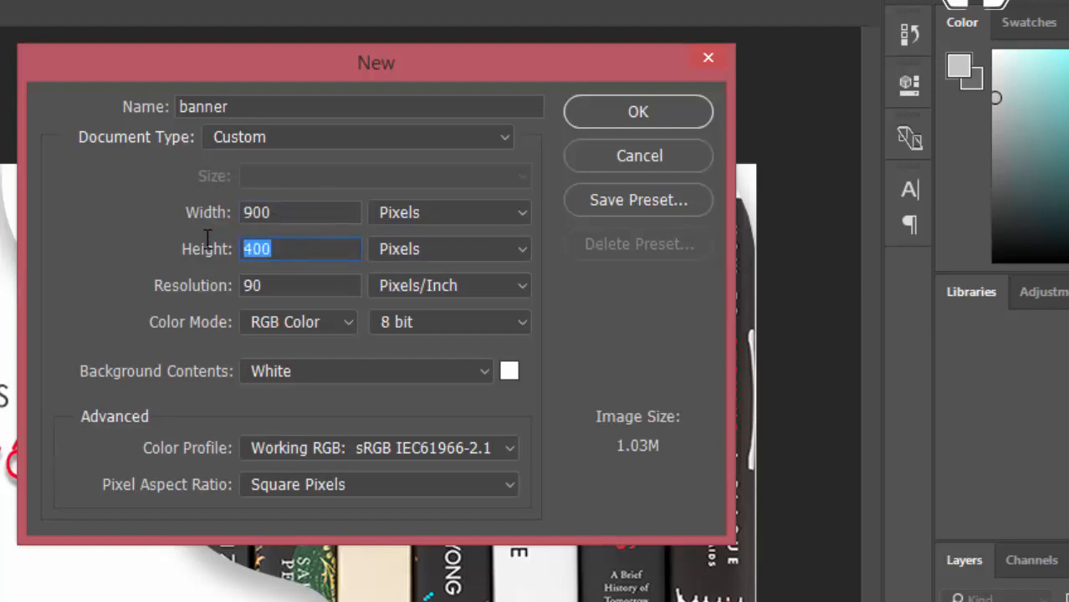
{"action": "left_click_drag", "start_coordinate": [261, 282], "coordinate": [218, 277]}
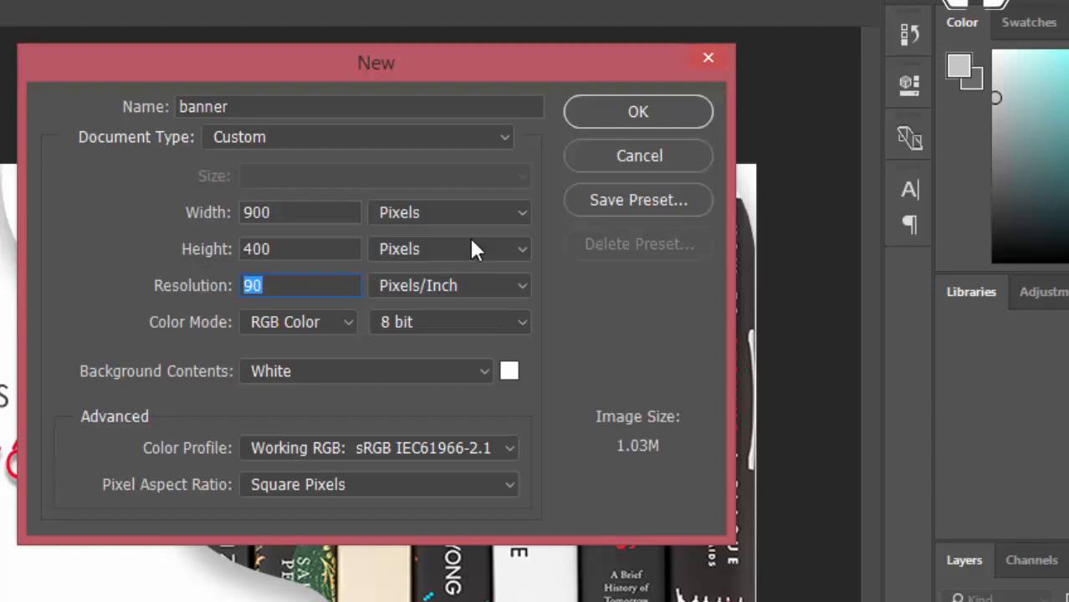
{"action": "left_click", "coordinate": [450, 211]}
{"action": "left_click", "coordinate": [448, 209]}
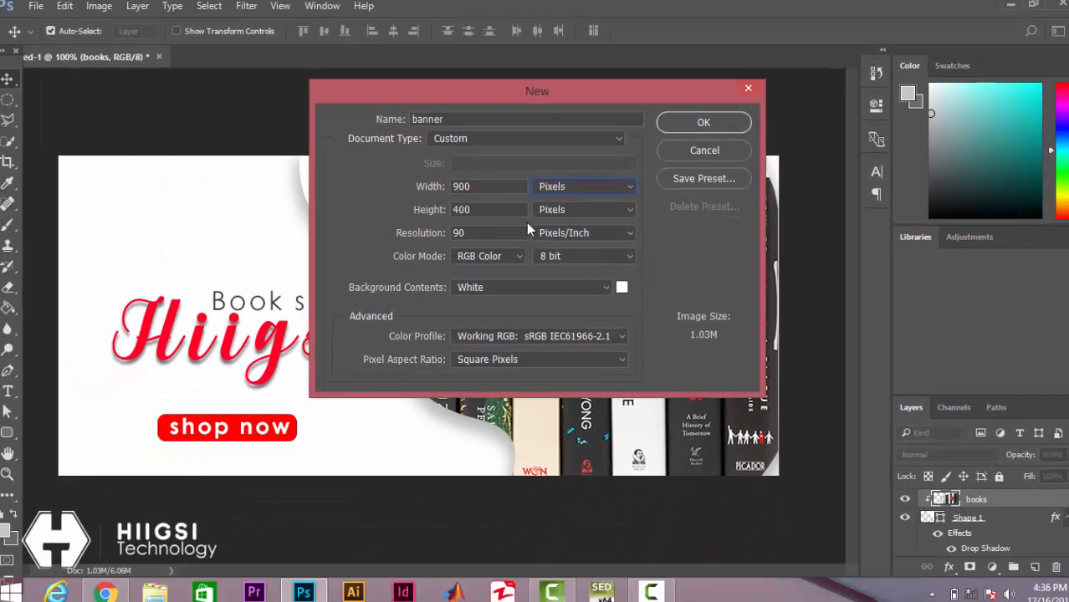
{"action": "left_click", "coordinate": [703, 123]}
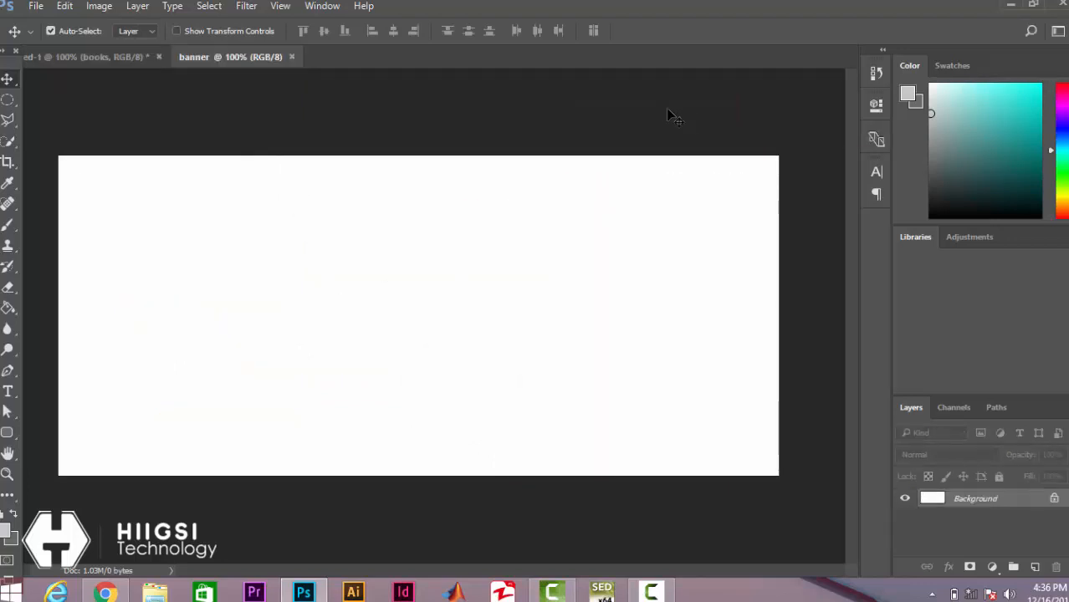
- Draw a wavy edge with the Pen tool in Shape mode, running diagonally from the canvas's upper edge to its lower edge
{"action": "left_click", "coordinate": [9, 373]}
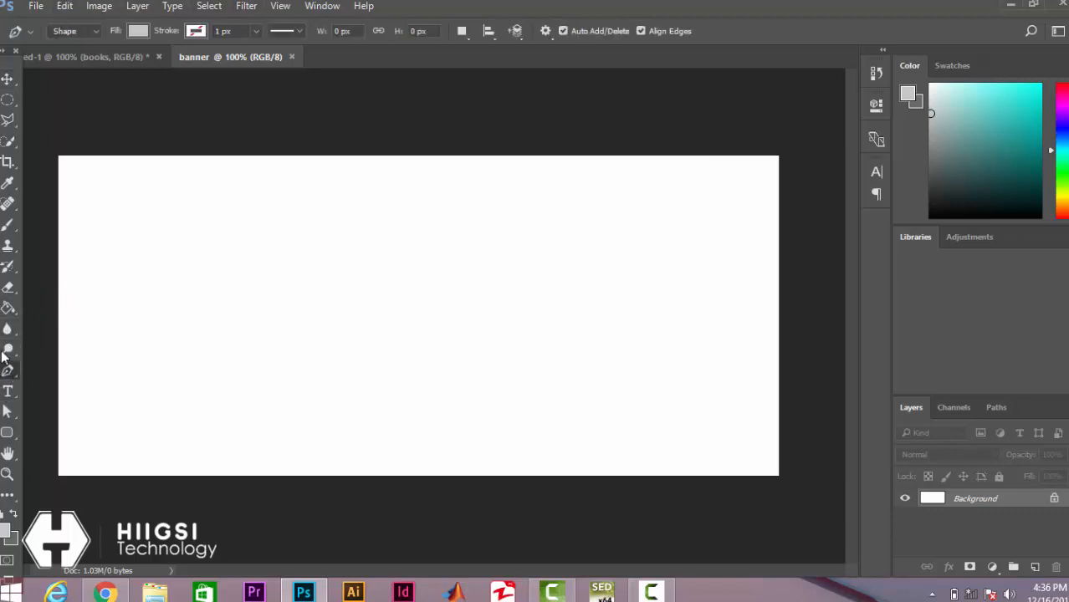
{"action": "left_click", "coordinate": [318, 156]}
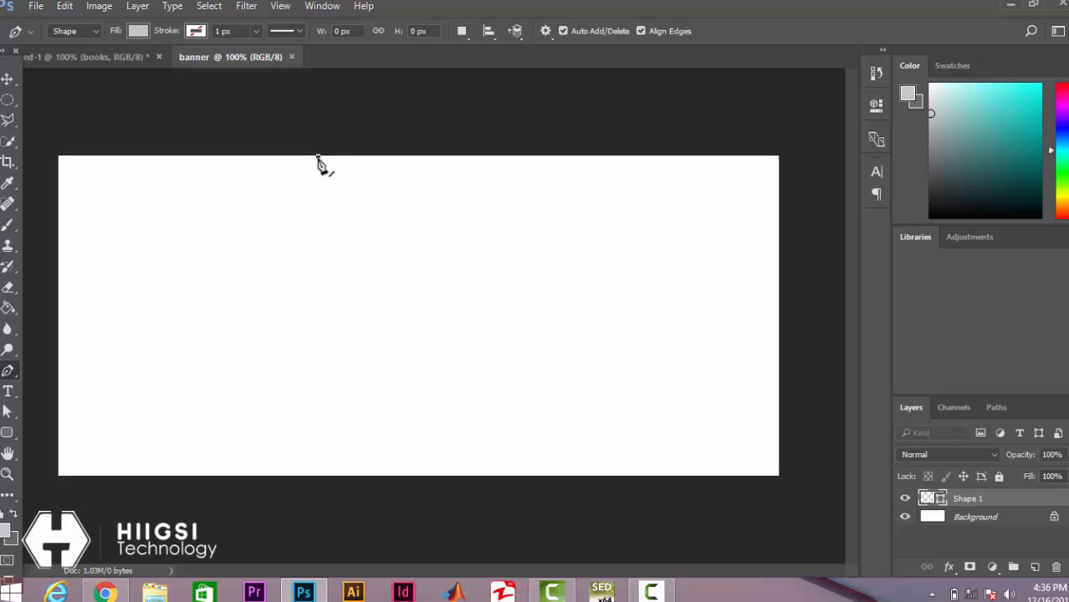
{"action": "left_click", "coordinate": [413, 239]}
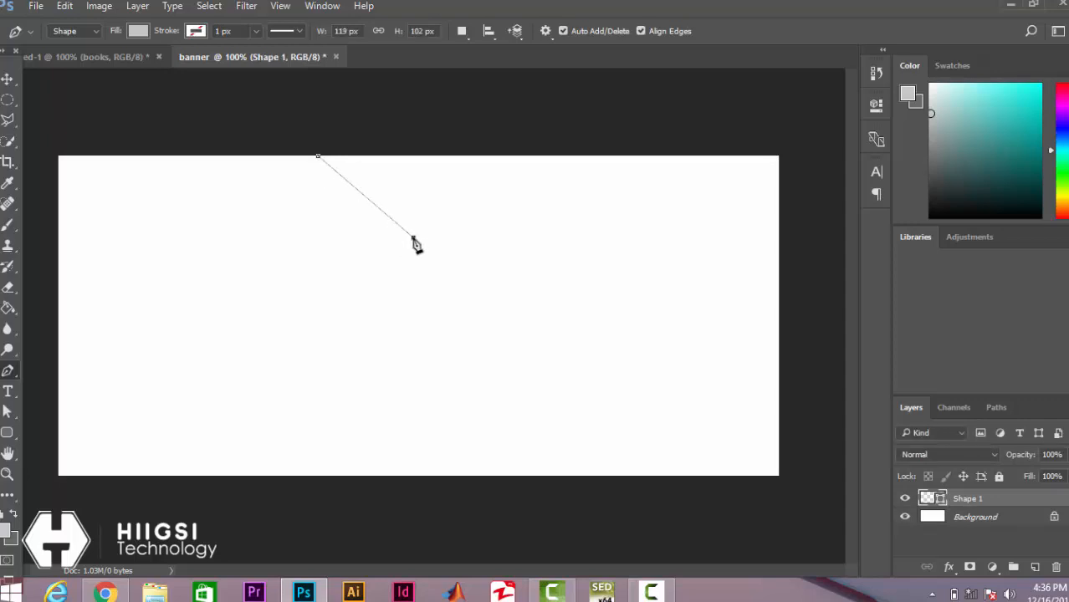
{"action": "left_click_drag", "start_coordinate": [415, 239], "coordinate": [505, 244]}
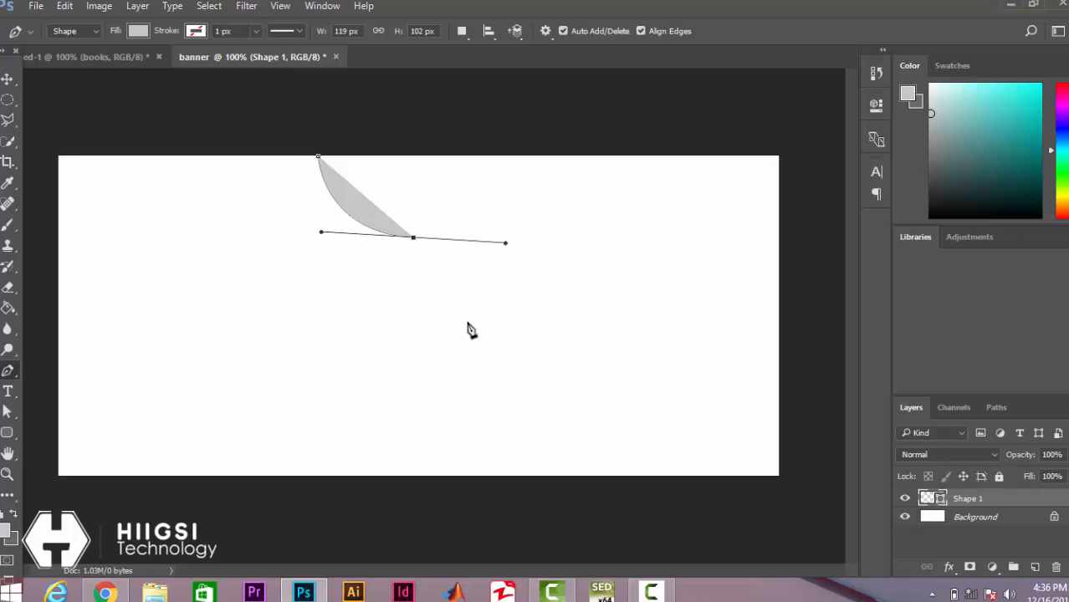
{"action": "mouse_move", "coordinate": [468, 322]}
{"action": "left_mouse_down"}
{"action": "mouse_move", "coordinate": [449, 365]}
{"action": "mouse_move", "coordinate": [457, 343]}
{"action": "mouse_move", "coordinate": [466, 349]}
{"action": "mouse_move", "coordinate": [463, 334]}
{"action": "left_mouse_up"}
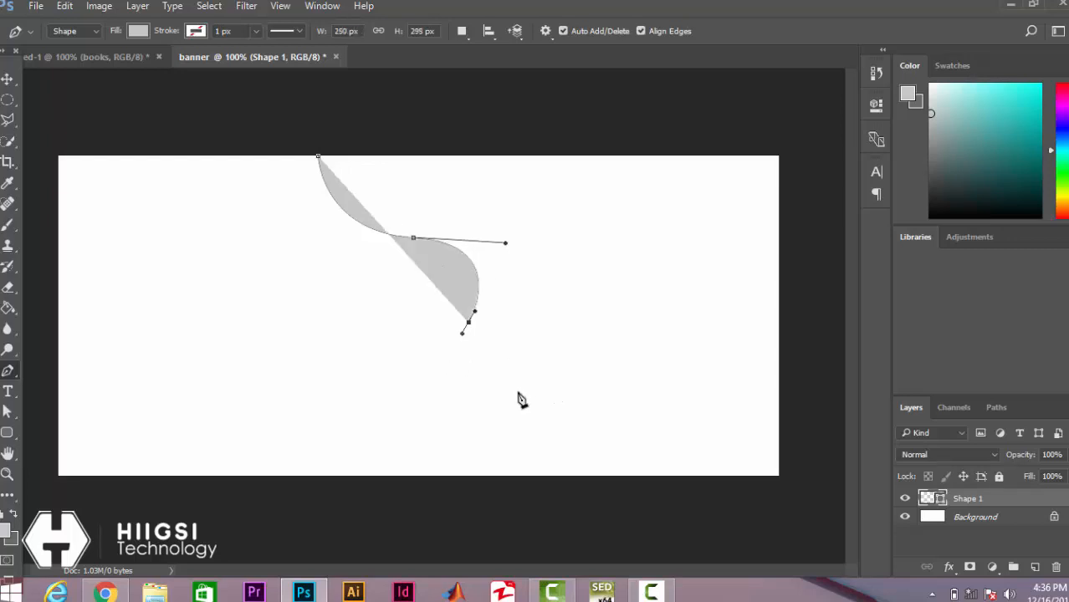
{"action": "left_click_drag", "start_coordinate": [518, 392], "coordinate": [565, 406]}
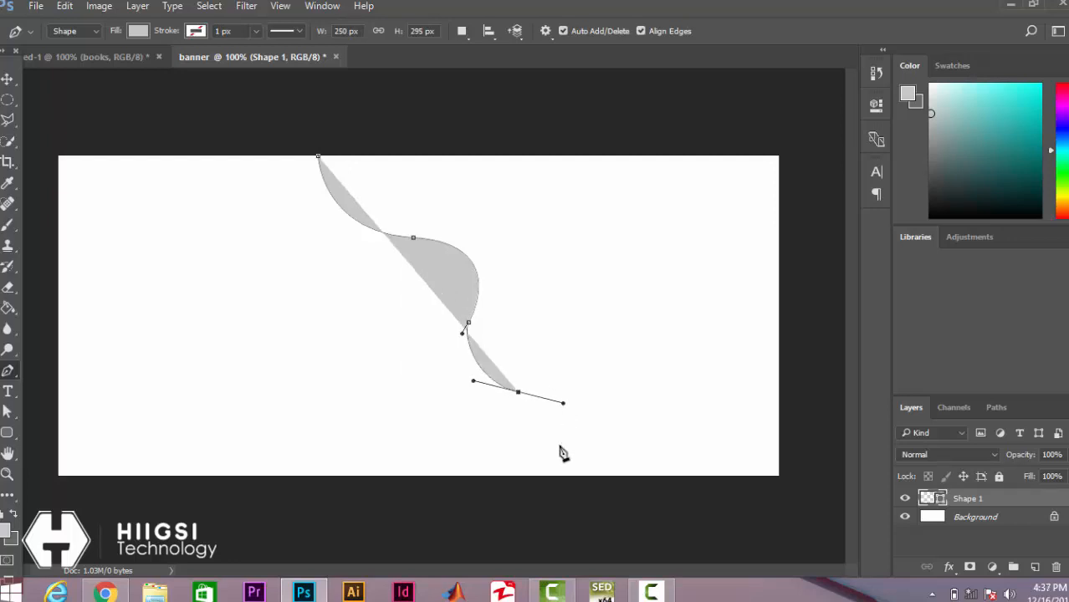
{"action": "left_click_drag", "start_coordinate": [562, 445], "coordinate": [621, 481]}
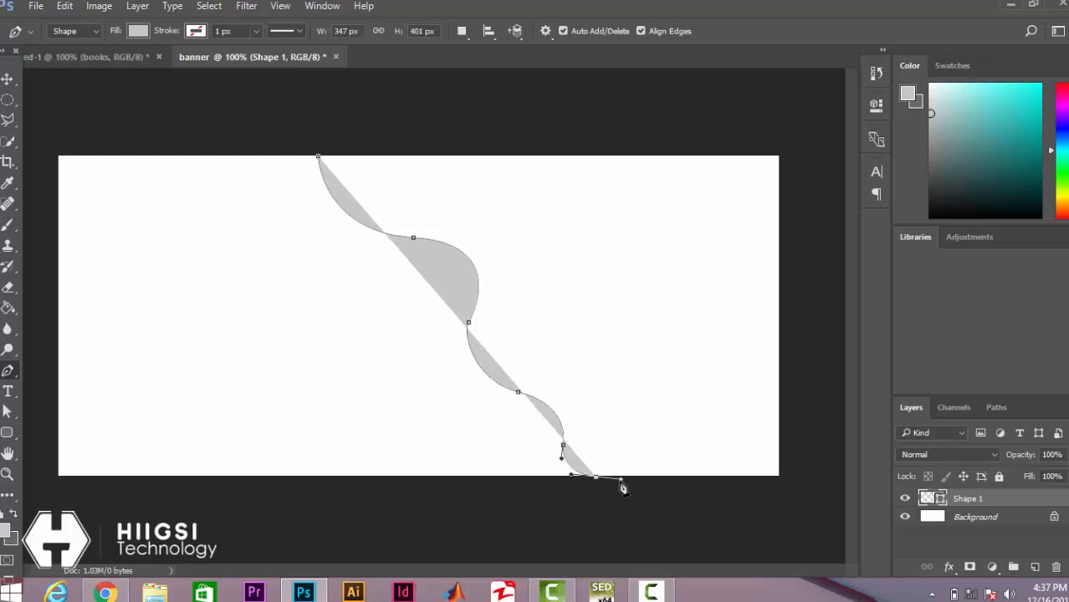
- Continue the path just outside the canvas's lower-right corner, right side and upper edge, and close it at the starting anchor
{"action": "left_click", "coordinate": [793, 474]}
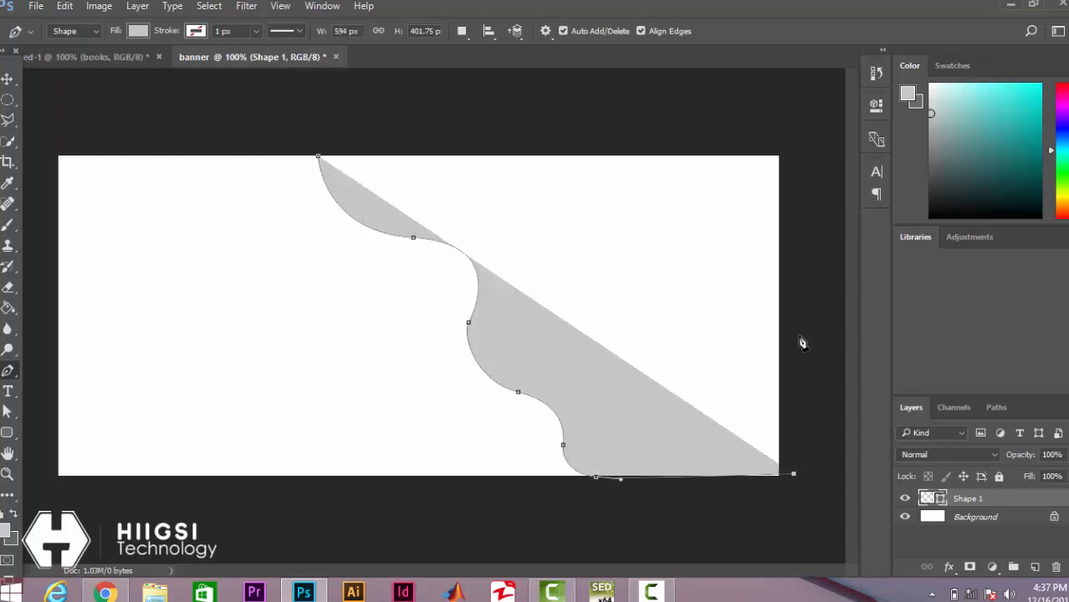
{"action": "key", "text": "ctrl+z"}
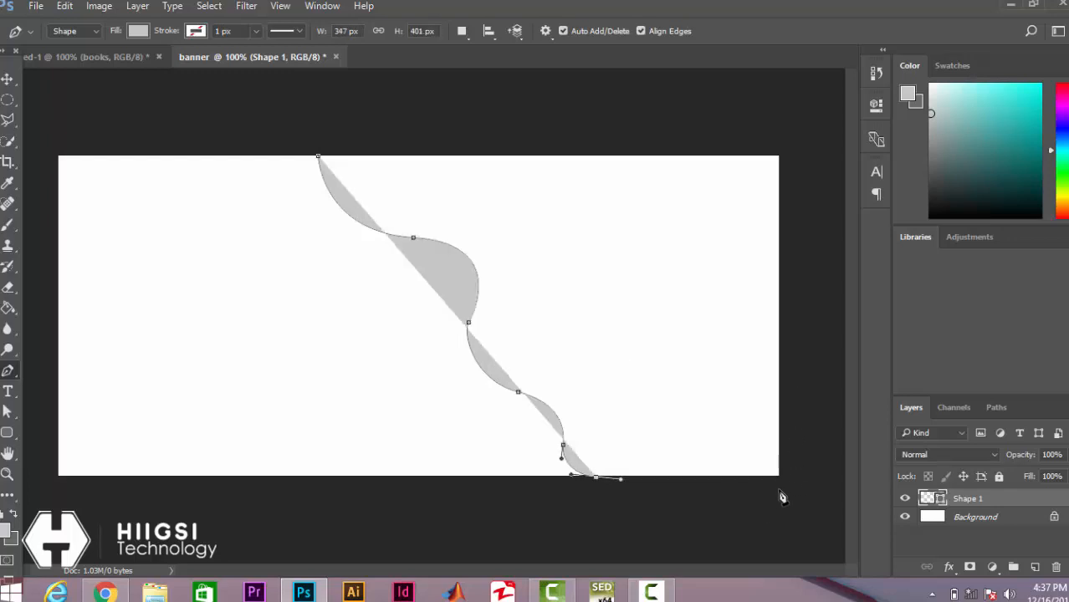
{"action": "left_click", "coordinate": [783, 488]}
{"action": "left_click", "coordinate": [793, 452]}
{"action": "left_click_drag", "start_coordinate": [811, 297], "coordinate": [815, 272]}
{"action": "left_click", "coordinate": [764, 113]}
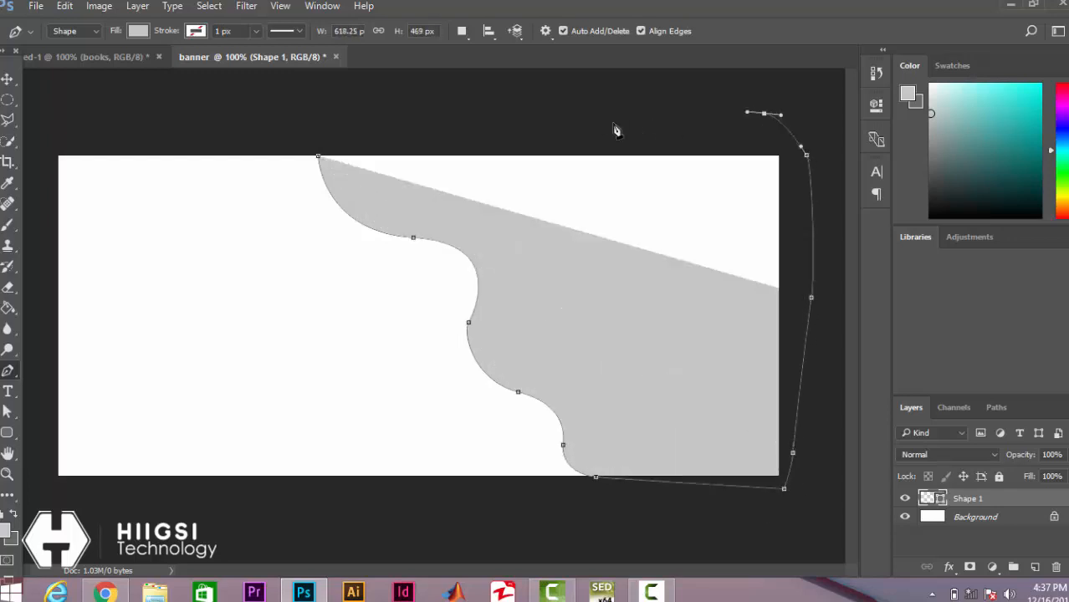
{"action": "left_click", "coordinate": [664, 121]}
{"action": "left_click", "coordinate": [585, 123]}
{"action": "left_click", "coordinate": [502, 123]}
{"action": "left_click", "coordinate": [415, 130]}
{"action": "left_click_drag", "start_coordinate": [387, 134], "coordinate": [375, 135]}
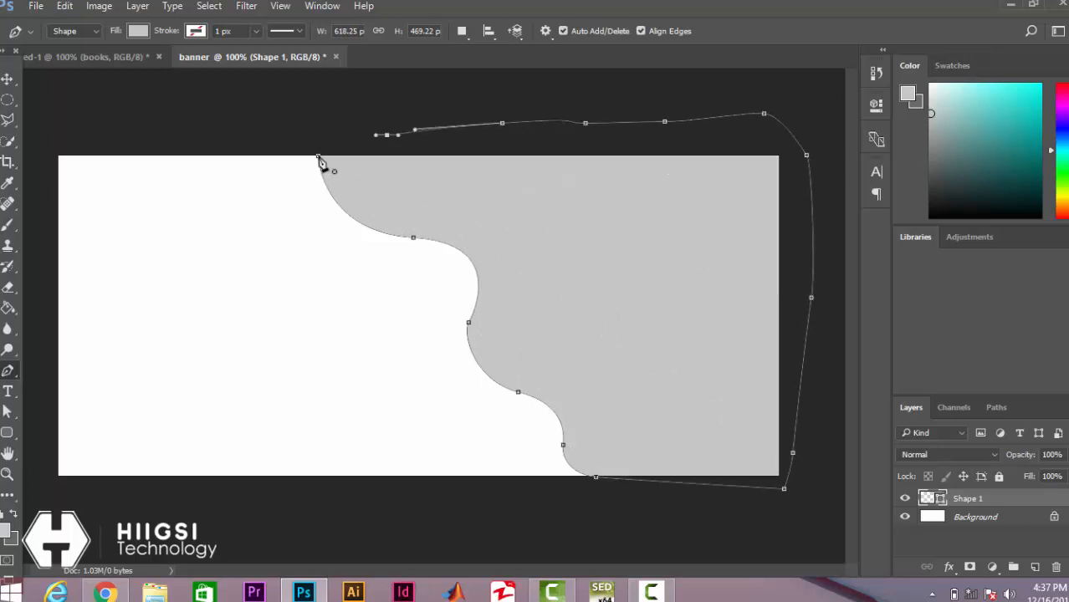
{"action": "left_click", "coordinate": [318, 157]}
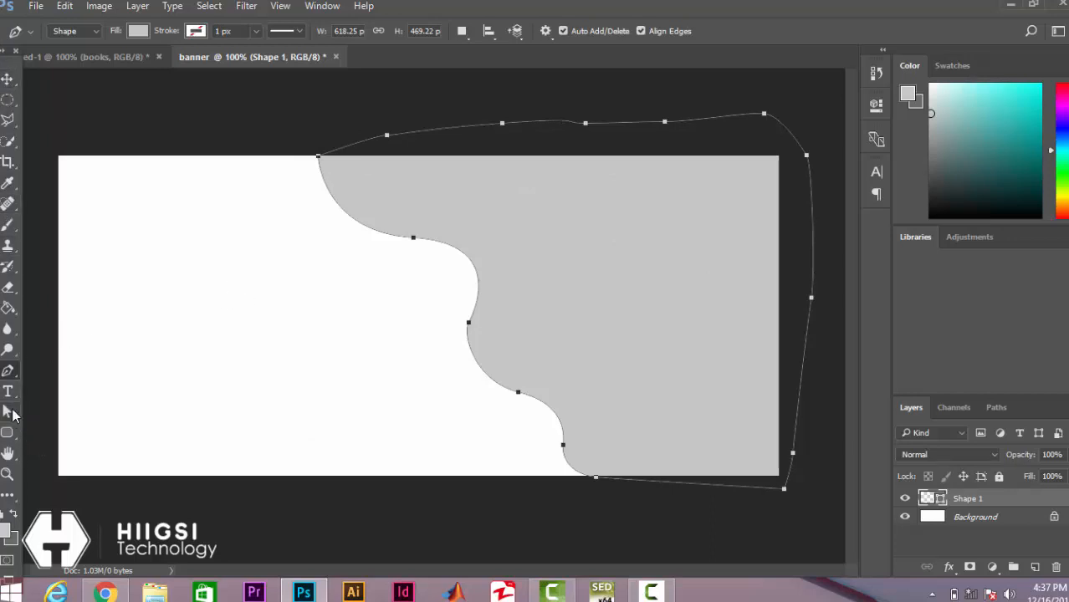
- Reshape the curve at the wave's second anchor with the Direct Selection tool by shortening and tilting its direction handle
{"action": "left_click", "coordinate": [16, 413]}
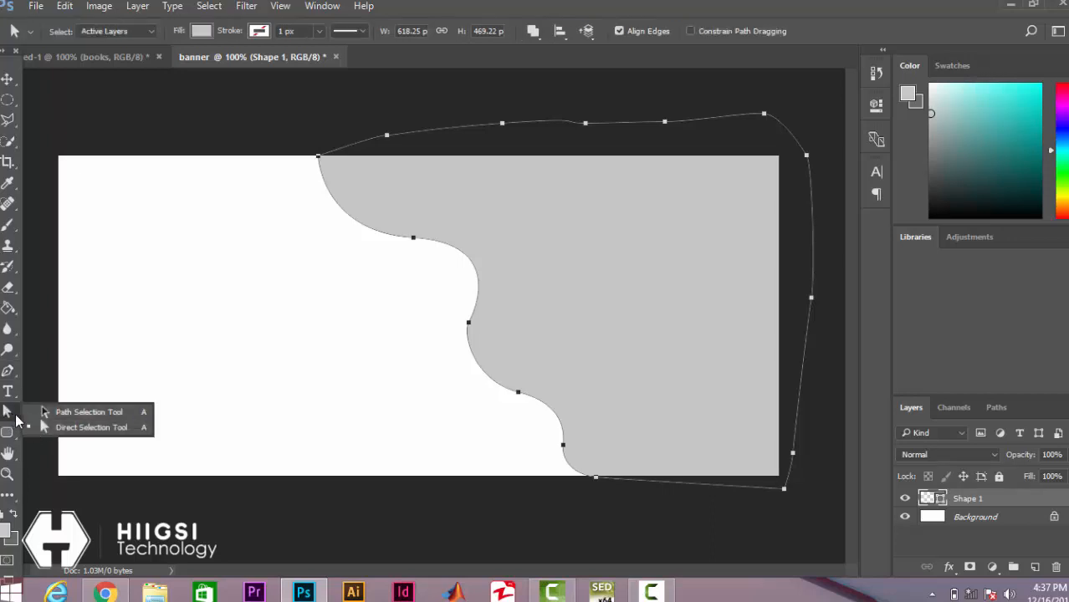
{"action": "left_click", "coordinate": [41, 428]}
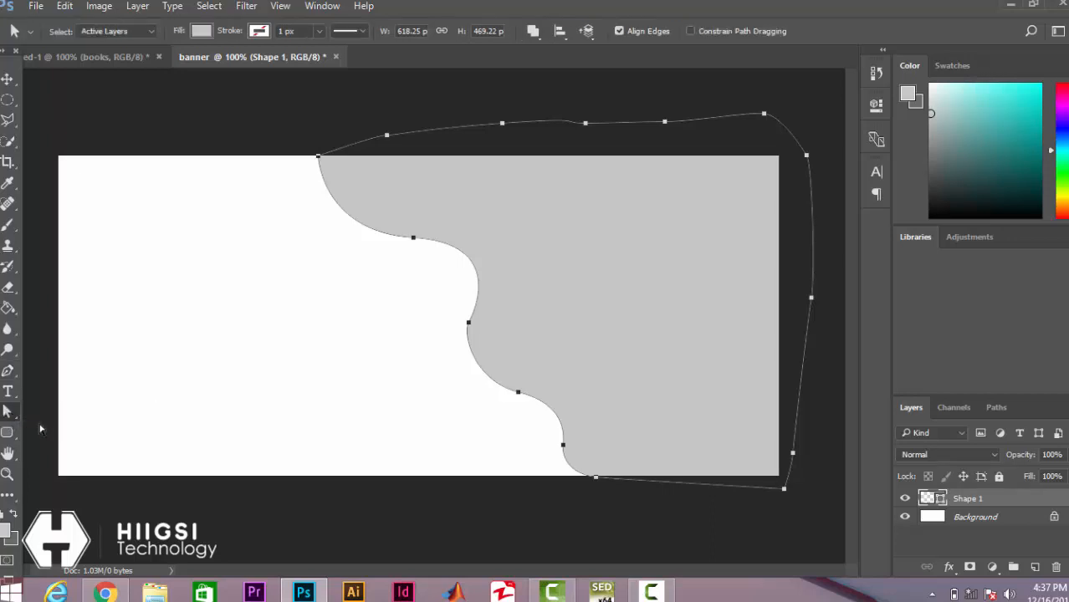
{"action": "left_click", "coordinate": [412, 239]}
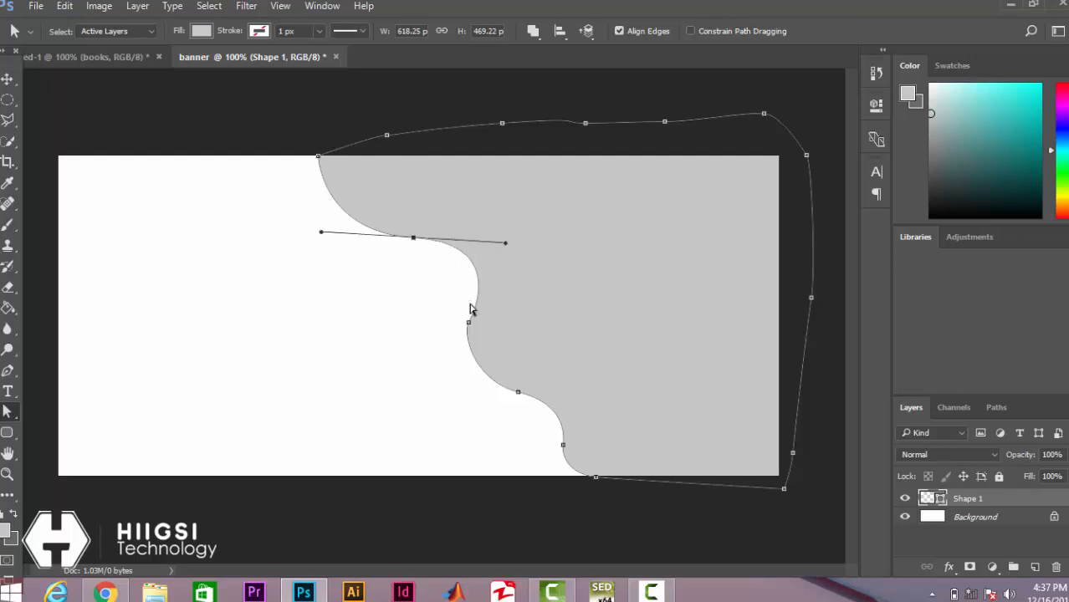
{"action": "left_click_drag", "start_coordinate": [500, 245], "coordinate": [469, 252]}
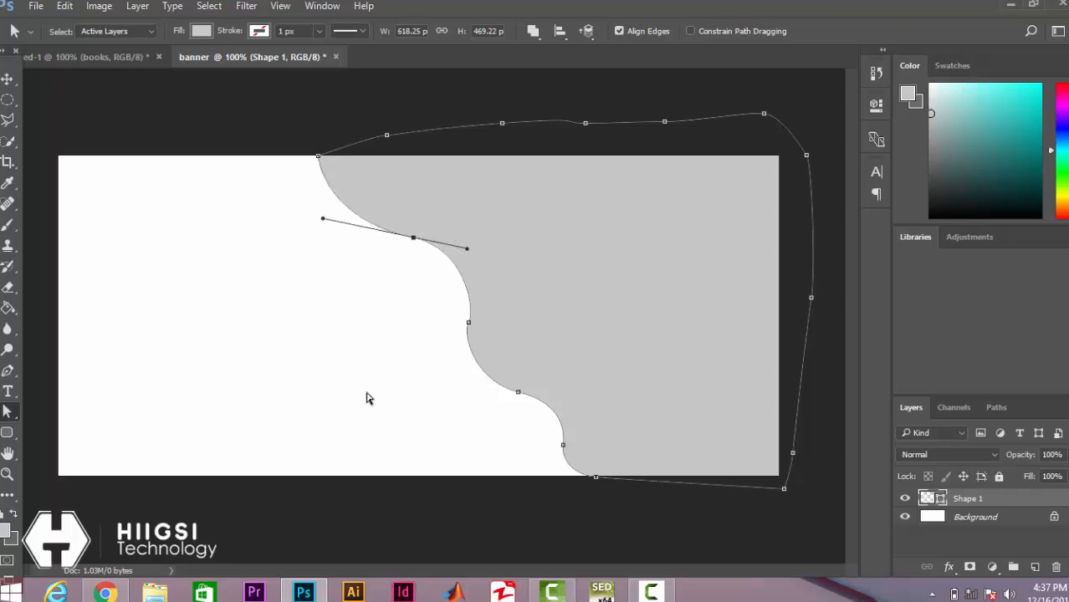
{"action": "left_click", "coordinate": [317, 421]}
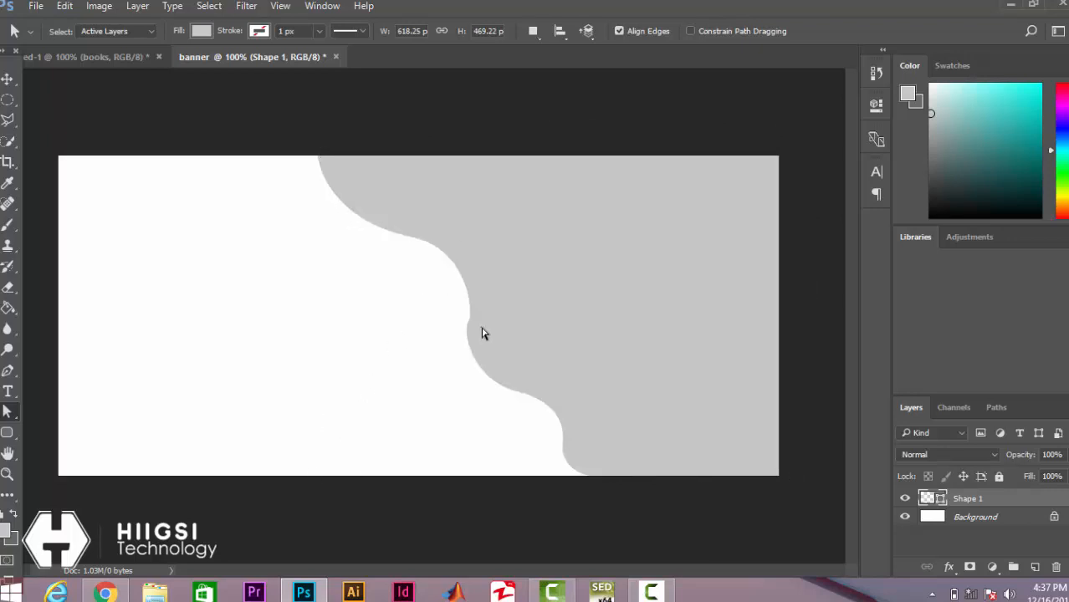
- Smooth the kink at the wave's middle anchor by adjusting its direction handle
{"action": "left_click", "coordinate": [471, 325]}
{"action": "left_click", "coordinate": [469, 325]}
{"action": "left_click_drag", "start_coordinate": [468, 326], "coordinate": [462, 335]}
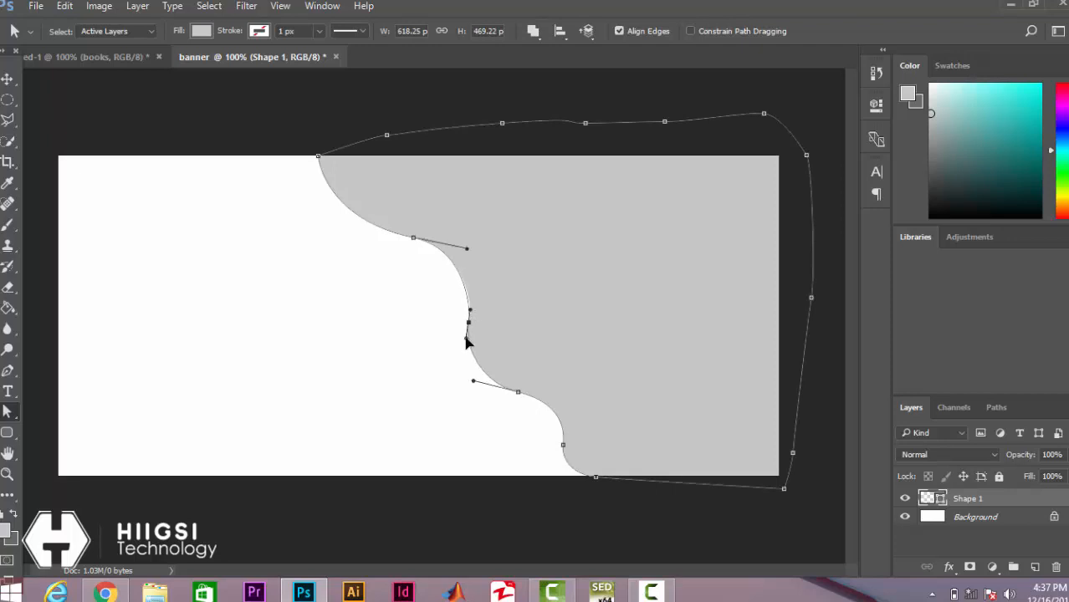
{"action": "left_click", "coordinate": [305, 422]}
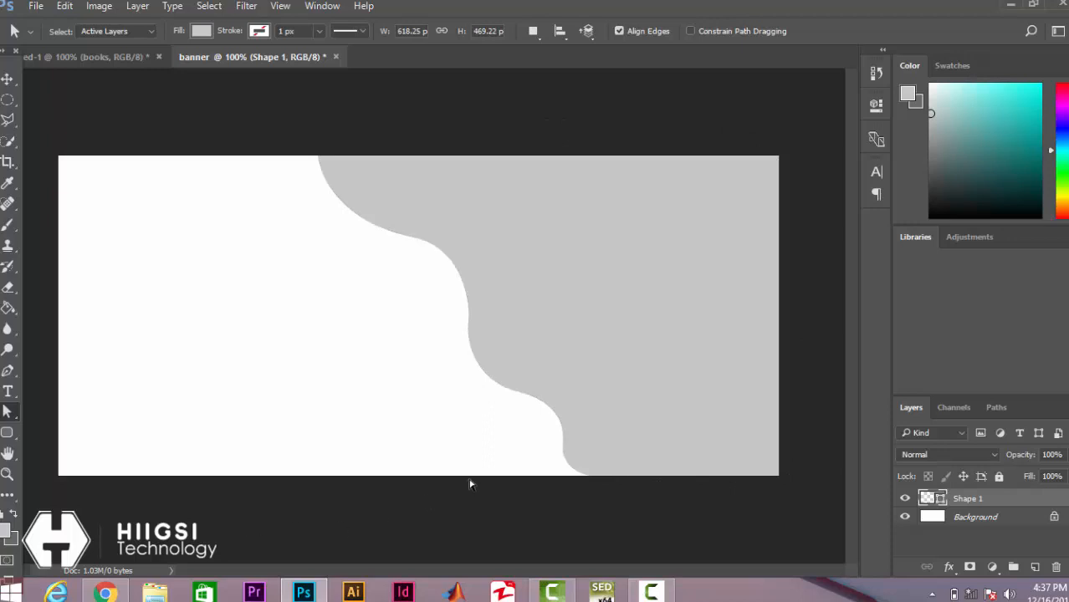
- Select the anchors along the wavy edge and move them about 80 px left, widening the shape to about 698 px
{"action": "left_click_drag", "start_coordinate": [274, 136], "coordinate": [603, 499]}
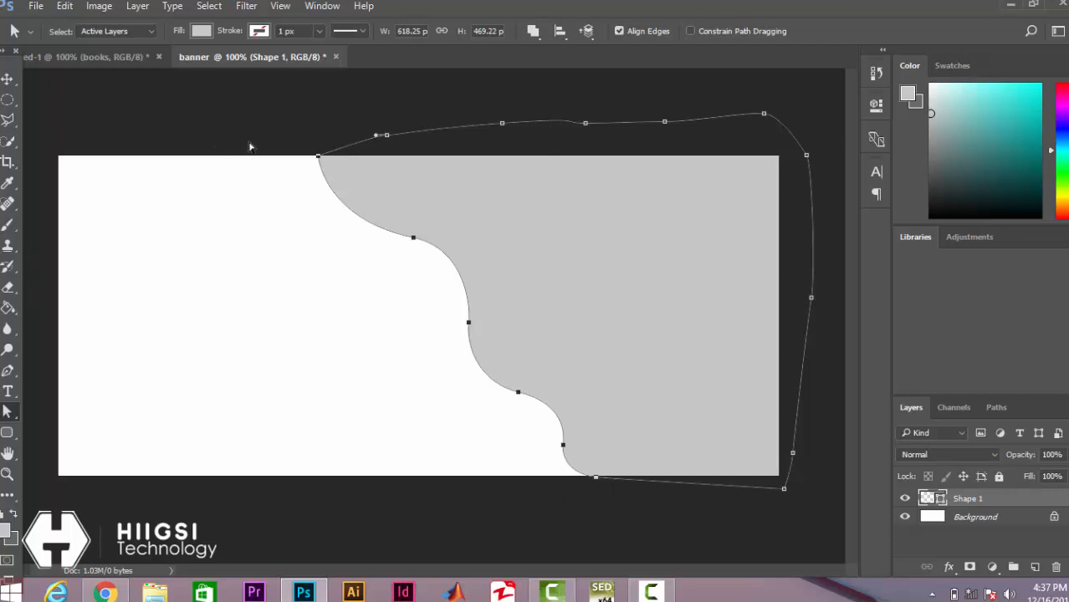
{"action": "left_click_drag", "start_coordinate": [253, 140], "coordinate": [619, 510]}
{"action": "key", "text": "Left"}
{"action": "key", "text": "Left"}
{"action": "key", "text": "Left"}
{"action": "key", "text": "Left"}
{"action": "key", "text": "Left"}
{"action": "key", "text": "Left"}
{"action": "key", "text": "Left"}
{"action": "key", "text": "Left"}
{"action": "key", "text": "Left"}
{"action": "key", "text": "Left"}
{"action": "key", "text": "Left"}
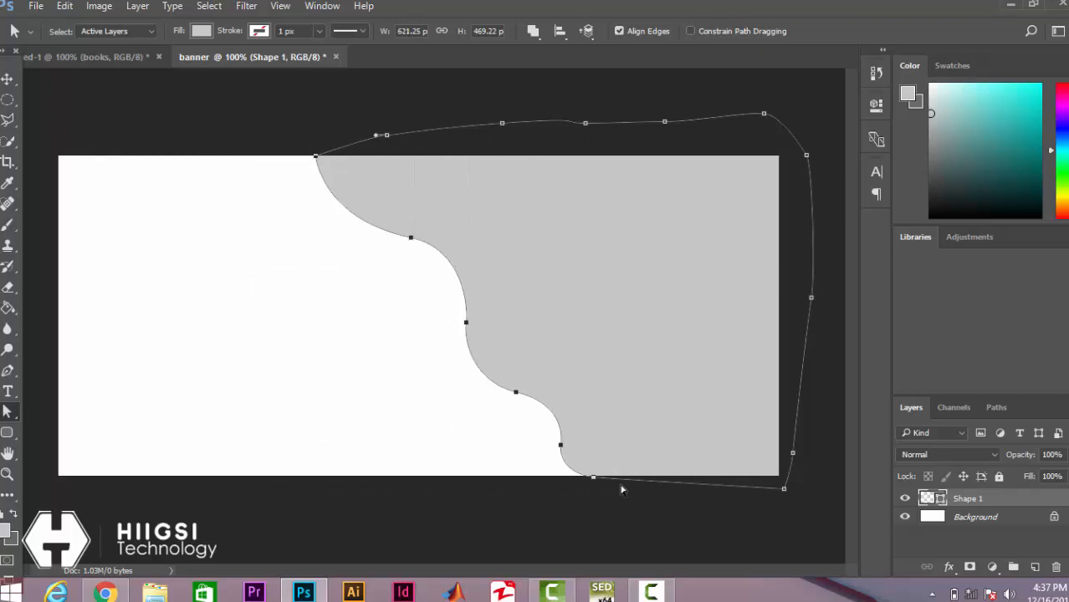
{"action": "key", "text": "Left"}
{"action": "key", "text": "Left"}
{"action": "key", "text": "Left"}
{"action": "key", "text": "Left"}
{"action": "key", "text": "Left"}
{"action": "key", "text": "Left"}
{"action": "key", "text": "Left"}
{"action": "key", "text": "Left"}
{"action": "key", "text": "Left"}
{"action": "key", "text": "Left"}
{"action": "key", "text": "Left"}
{"action": "key", "text": "Left"}
{"action": "key", "text": "Left"}
{"action": "key", "text": "Left"}
{"action": "key", "text": "Left"}
{"action": "key", "text": "Left"}
{"action": "key", "text": "Left"}
{"action": "key", "text": "Left"}
{"action": "key", "text": "Left"}
{"action": "key", "text": "Left"}
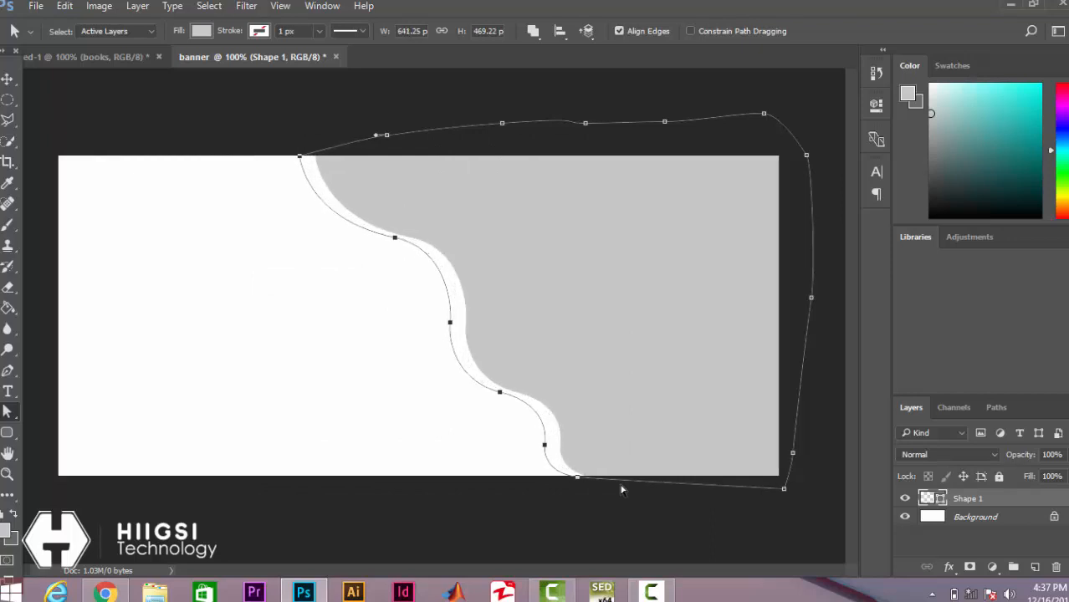
{"action": "key", "text": "Left"}
{"action": "key", "text": "Left"}
{"action": "key", "text": "Left"}
{"action": "key", "text": "Left"}
{"action": "key", "text": "Left"}
{"action": "key", "text": "Left"}
{"action": "key", "text": "Left"}
{"action": "key", "text": "Left"}
{"action": "key", "text": "Left"}
{"action": "key", "text": "Left"}
{"action": "key", "text": "Left"}
{"action": "key", "text": "Left"}
{"action": "key", "text": "Left"}
{"action": "key", "text": "Left"}
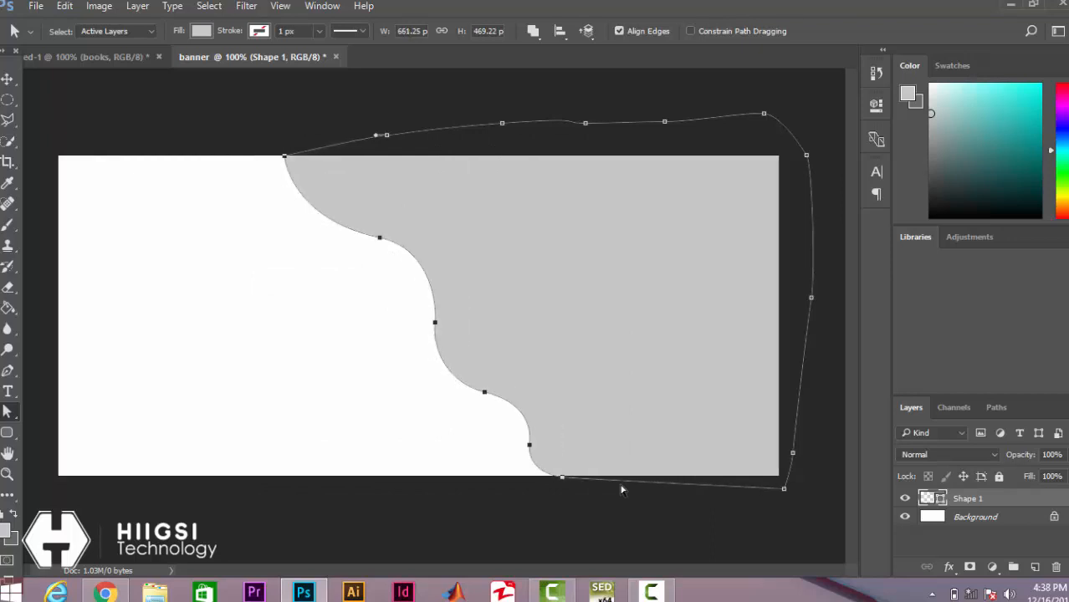
{"action": "key", "text": "Left"}
{"action": "key", "text": "Left"}
{"action": "key", "text": "Left"}
{"action": "key", "text": "Left"}
{"action": "key", "text": "Left"}
{"action": "key", "text": "Left"}
{"action": "key", "text": "Left"}
{"action": "key", "text": "Left"}
{"action": "key", "text": "Left"}
{"action": "key", "text": "Left"}
{"action": "key", "text": "Left"}
{"action": "key", "text": "Left"}
{"action": "key", "text": "Left"}
{"action": "key", "text": "Left"}
{"action": "key", "text": "Left"}
{"action": "key", "text": "Left"}
{"action": "key", "text": "Left"}
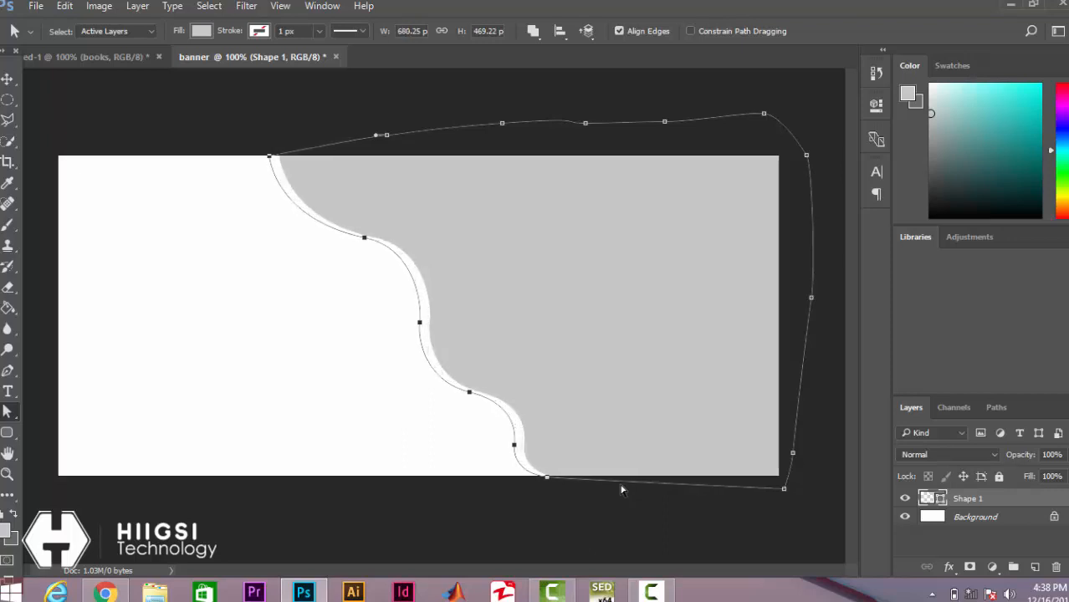
{"action": "key", "text": "Left"}
{"action": "key", "text": "Left"}
{"action": "key", "text": "Left"}
{"action": "key", "text": "Left"}
{"action": "key", "text": "Left"}
{"action": "key", "text": "Left"}
{"action": "key", "text": "Left"}
{"action": "key", "text": "Left"}
{"action": "key", "text": "Left"}
{"action": "key", "text": "Left"}
{"action": "key", "text": "Left"}
{"action": "key", "text": "Left"}
{"action": "key", "text": "Left"}
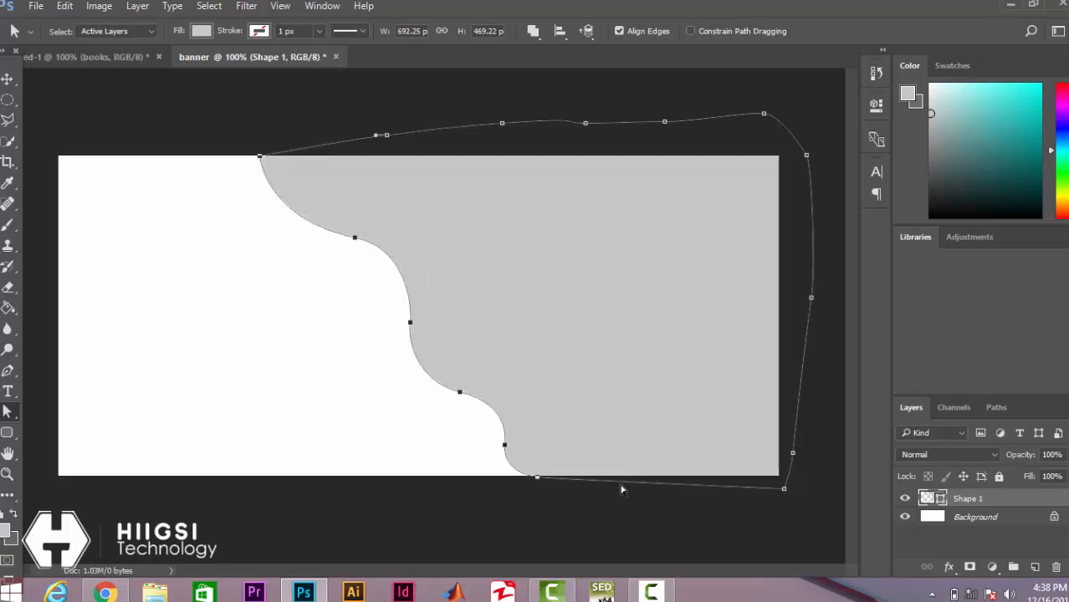
{"action": "left_click", "coordinate": [224, 131]}
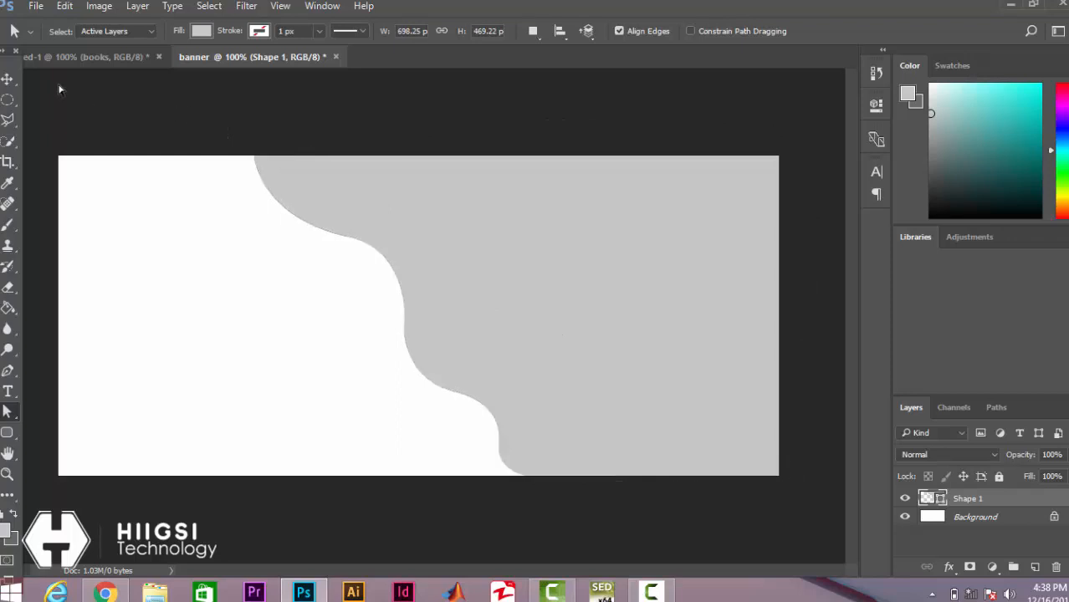
- Place the books image into the banner as an embedded object
{"action": "left_click", "coordinate": [7, 80]}
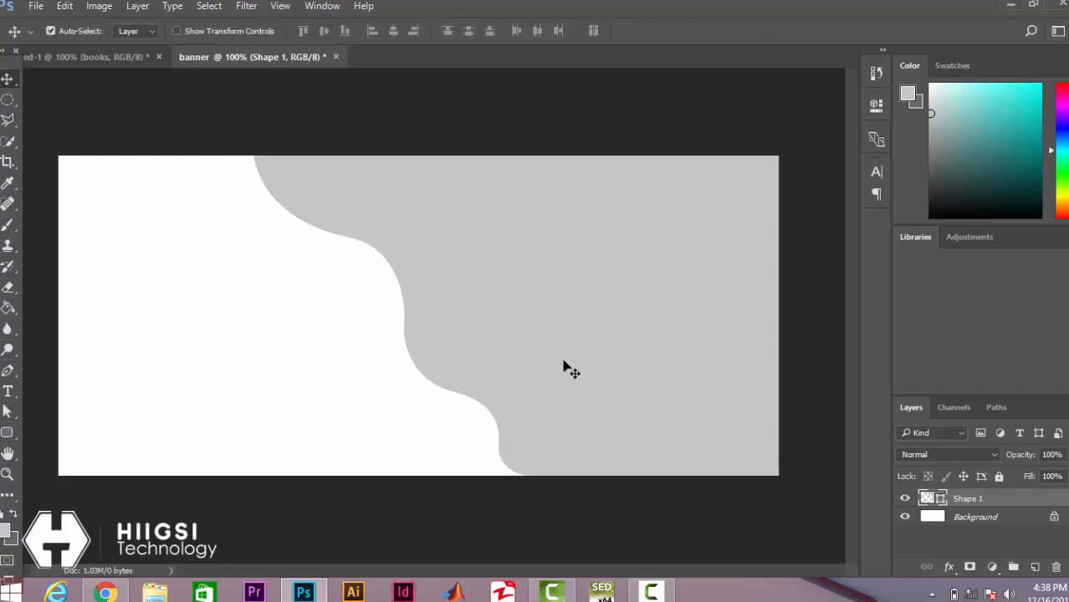
{"action": "left_click", "coordinate": [38, 6]}
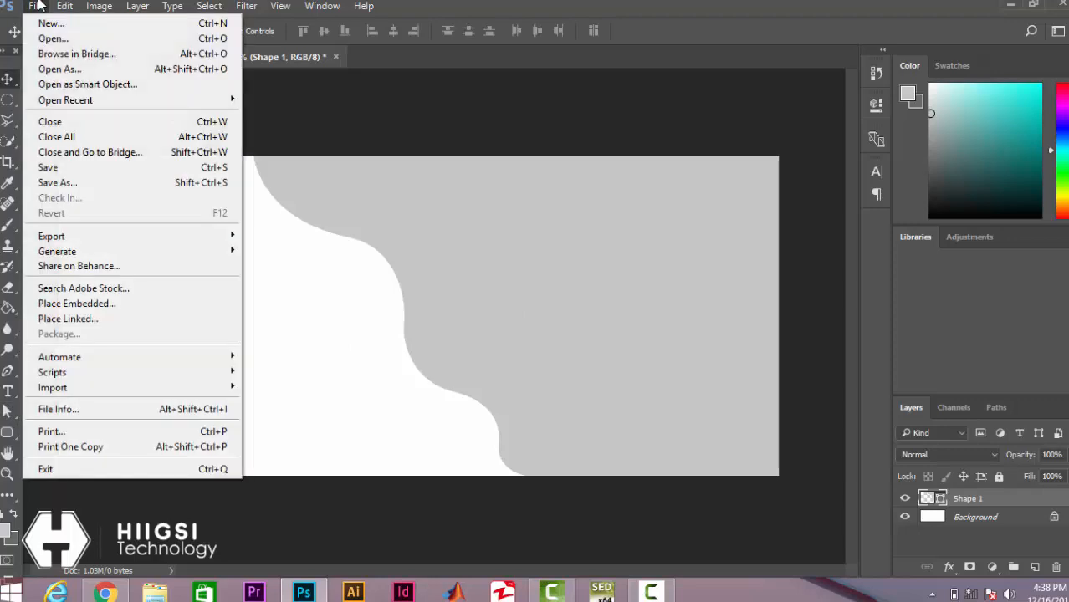
{"action": "left_click", "coordinate": [67, 305]}
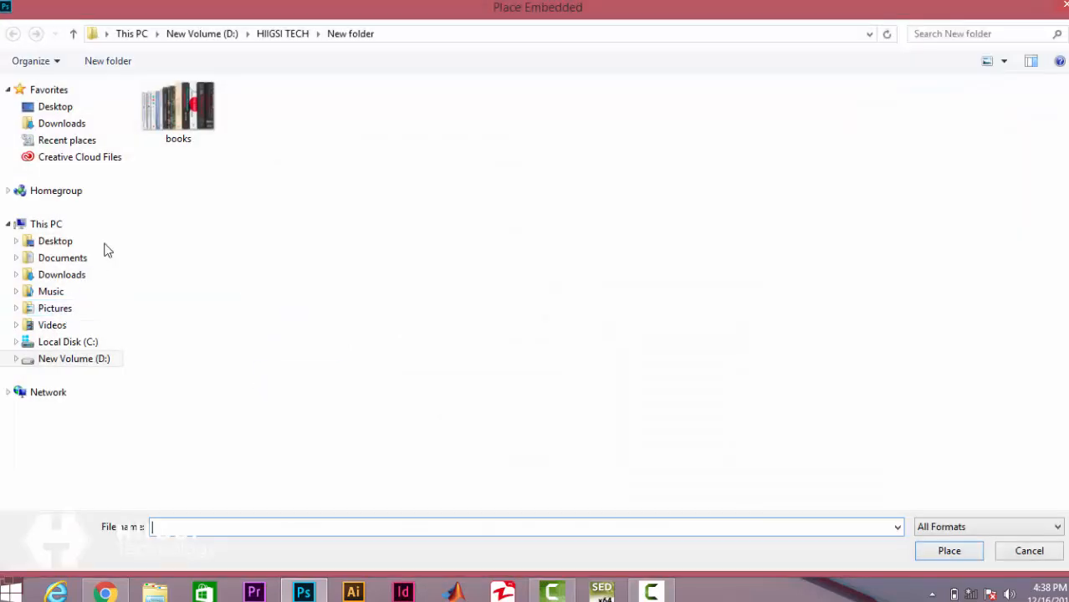
{"action": "double_click", "coordinate": [169, 98]}
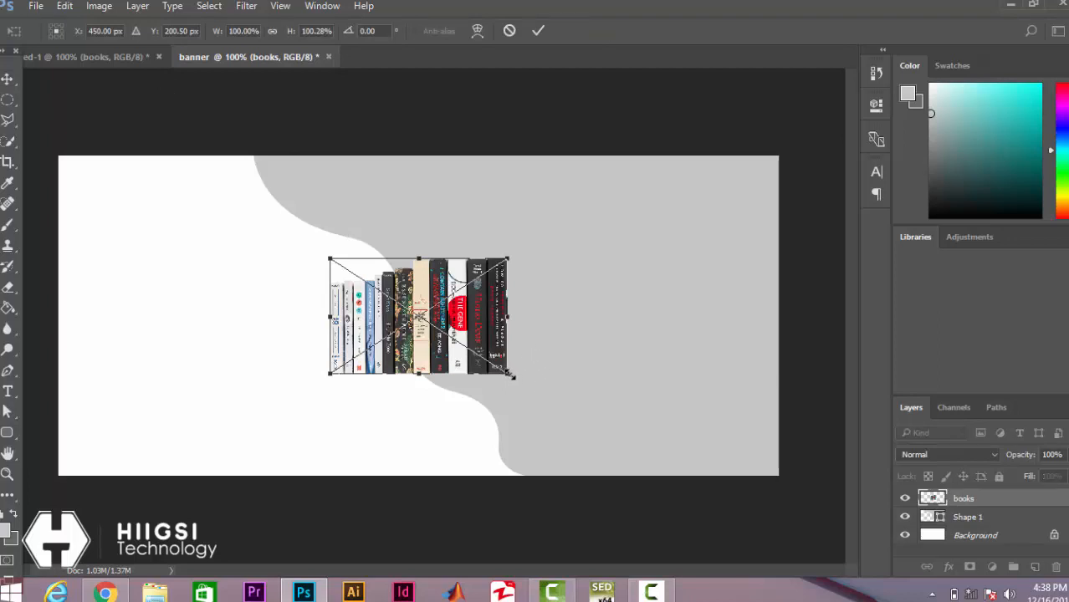
- Enlarge the placed books image to about 263% and position it against the canvas's lower-right corner
{"action": "left_click_drag", "start_coordinate": [511, 376], "coordinate": [655, 468]}
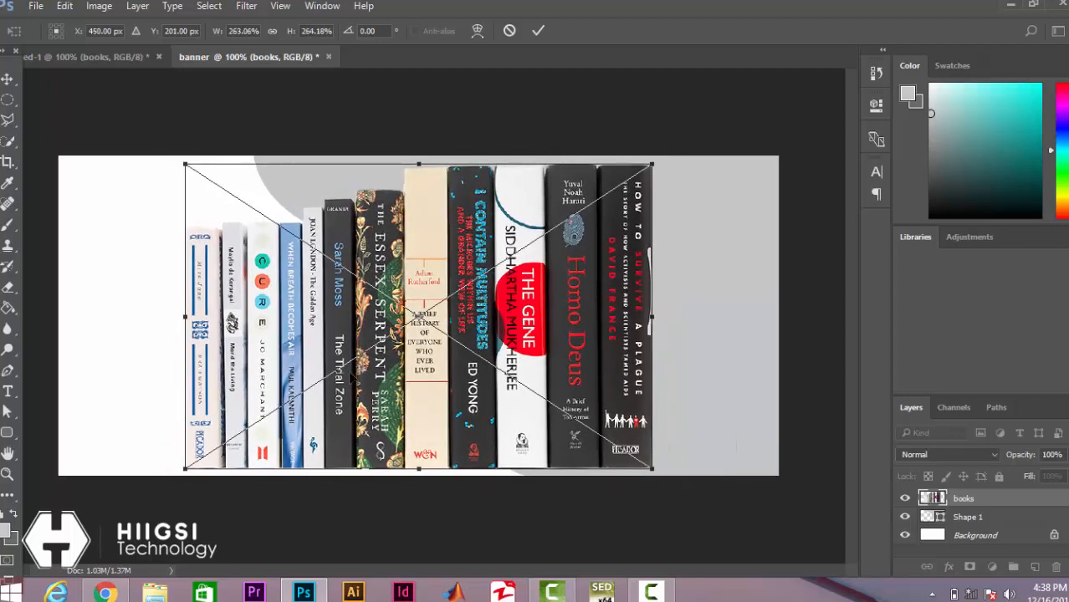
{"action": "left_click_drag", "start_coordinate": [289, 351], "coordinate": [419, 358]}
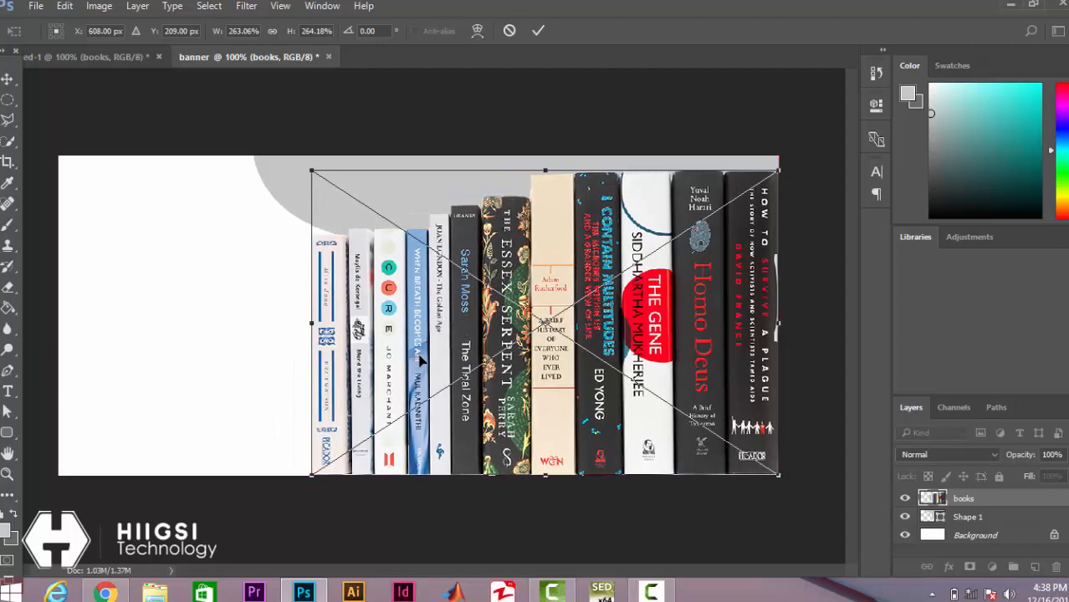
{"action": "left_click", "coordinate": [537, 30]}
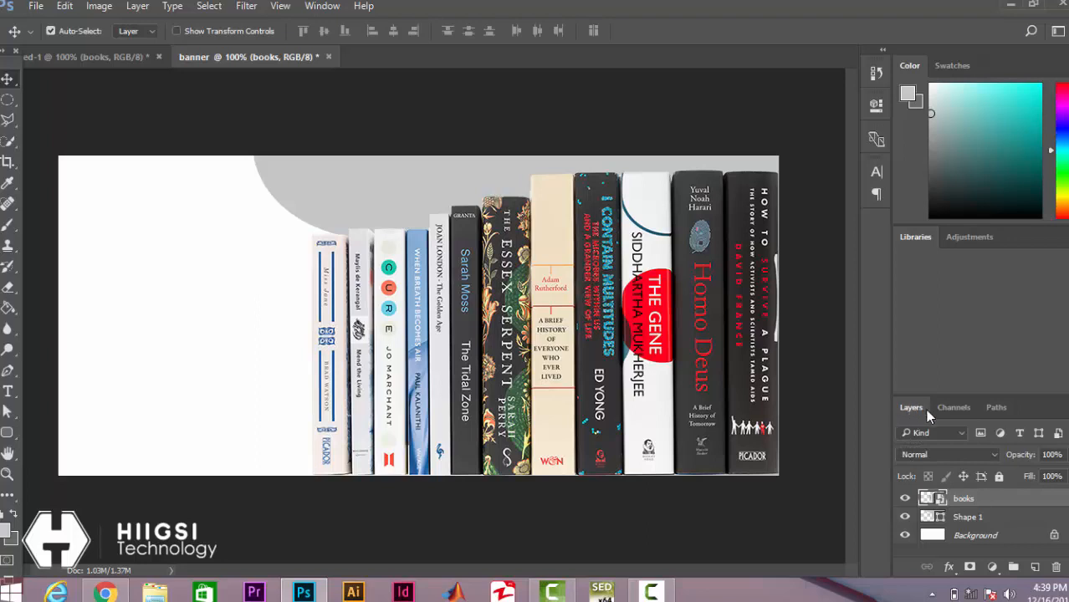
{"action": "left_click", "coordinate": [994, 408]}
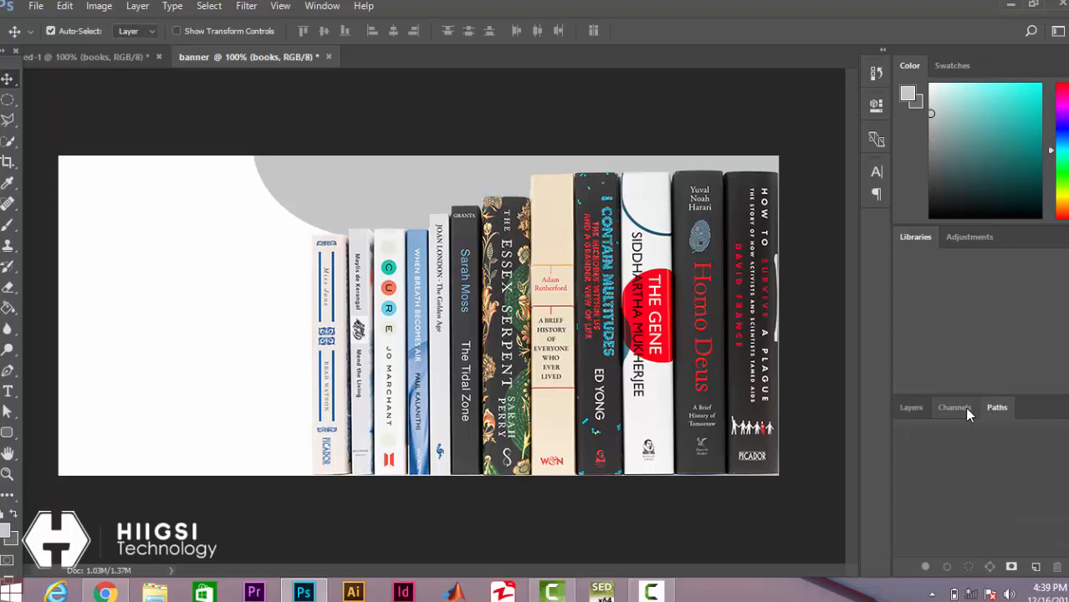
{"action": "left_click", "coordinate": [955, 407]}
{"action": "left_click", "coordinate": [913, 408]}
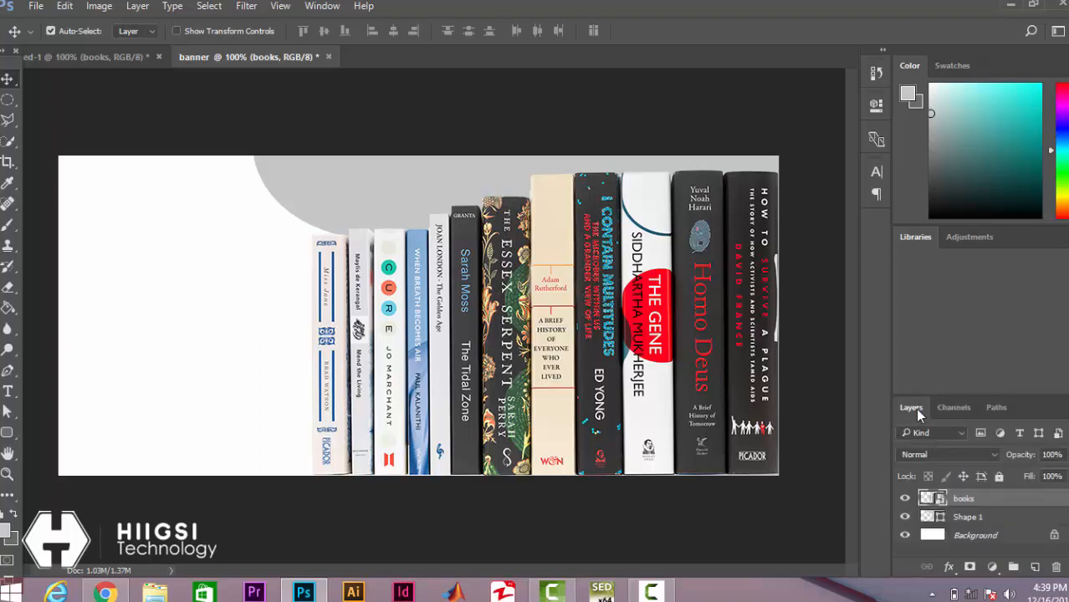
- Clip the books layer to the wavy shape with a clipping mask, and shift the books slightly right and down
{"action": "right_click", "coordinate": [966, 499]}
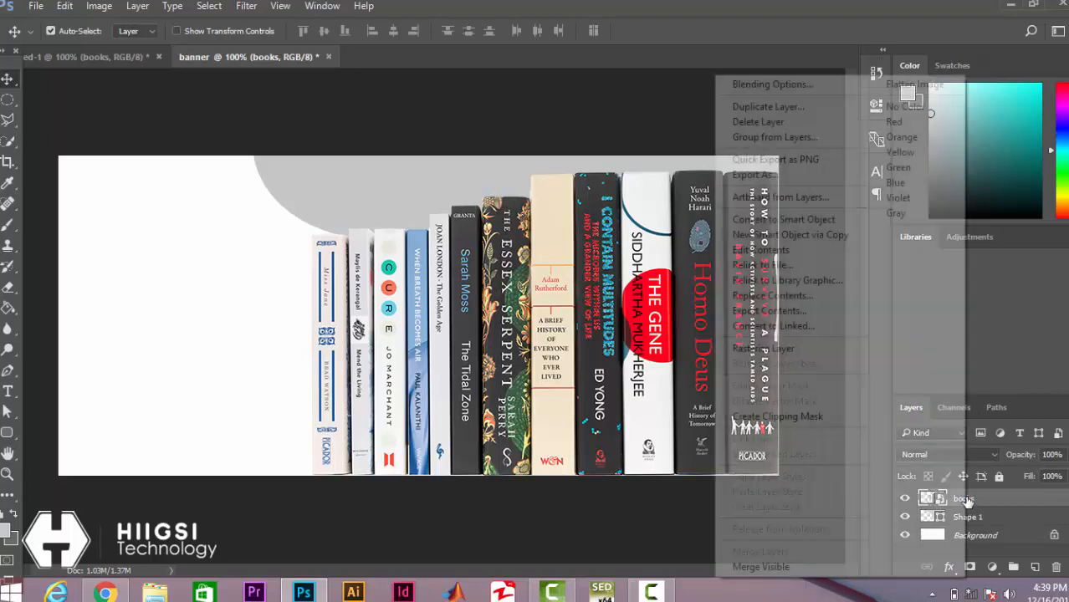
{"action": "left_click", "coordinate": [778, 417]}
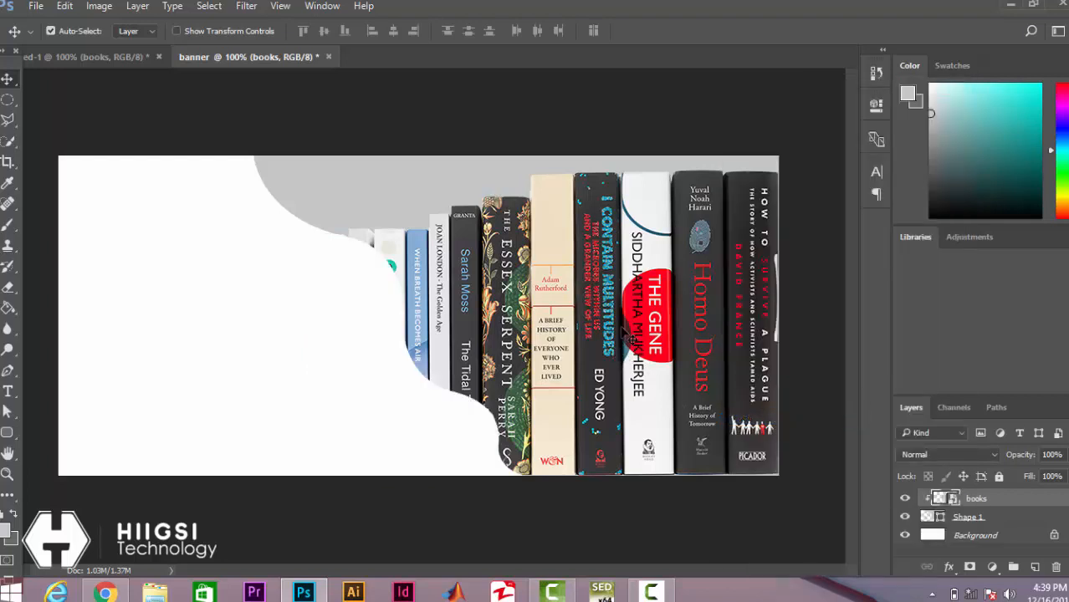
{"action": "left_click_drag", "start_coordinate": [621, 324], "coordinate": [629, 323]}
{"action": "key", "text": "Down"}
{"action": "key", "text": "Down"}
{"action": "key", "text": "Down"}
{"action": "key", "text": "Down"}
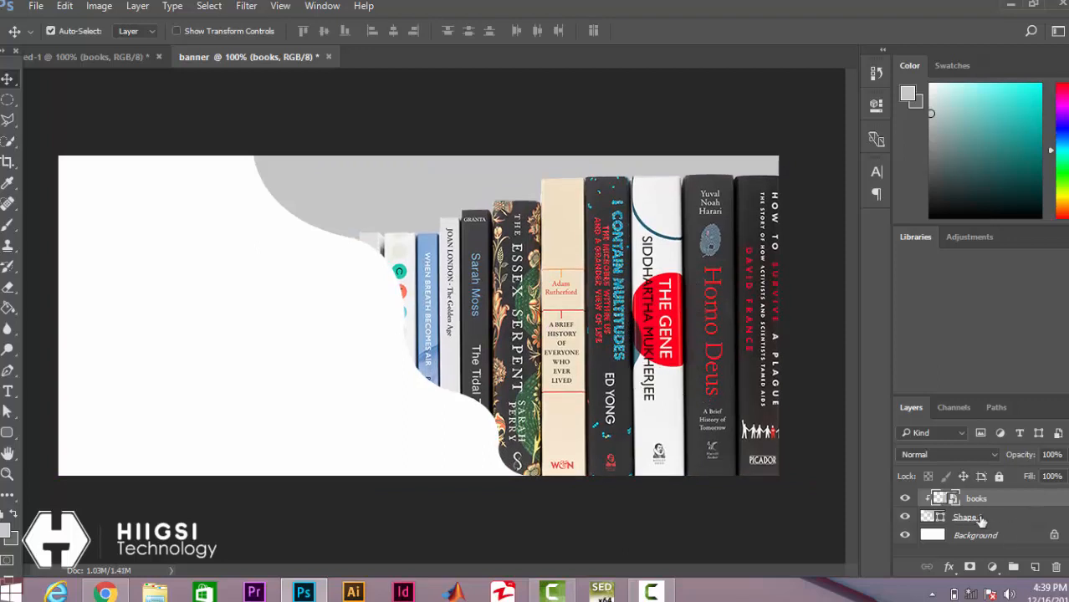
- Change the wavy shape's fill colour to white (ffffff)
{"action": "left_click", "coordinate": [942, 518]}
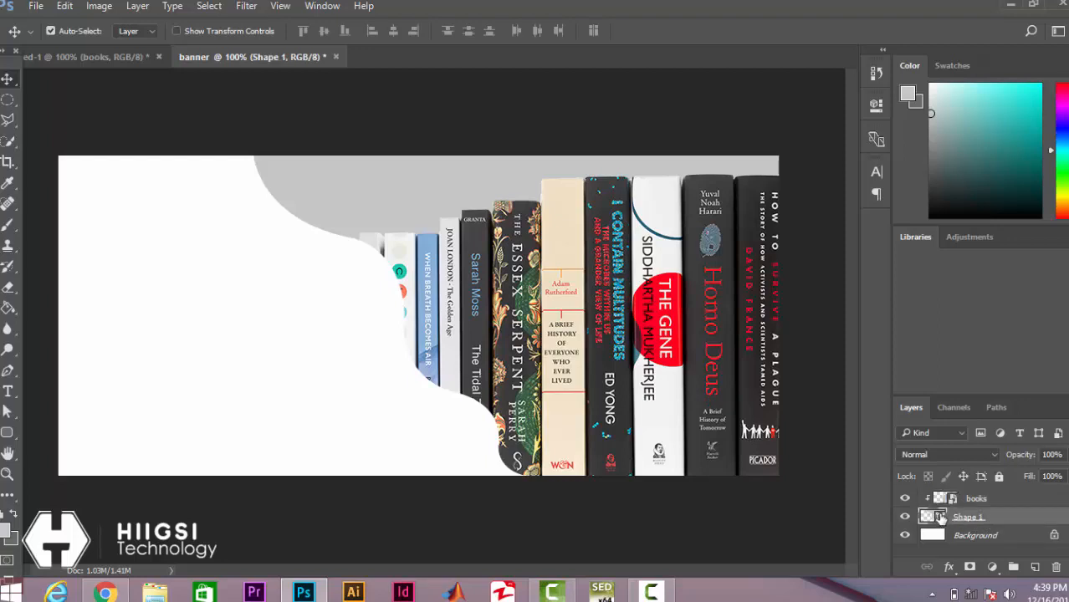
{"action": "double_click", "coordinate": [939, 518]}
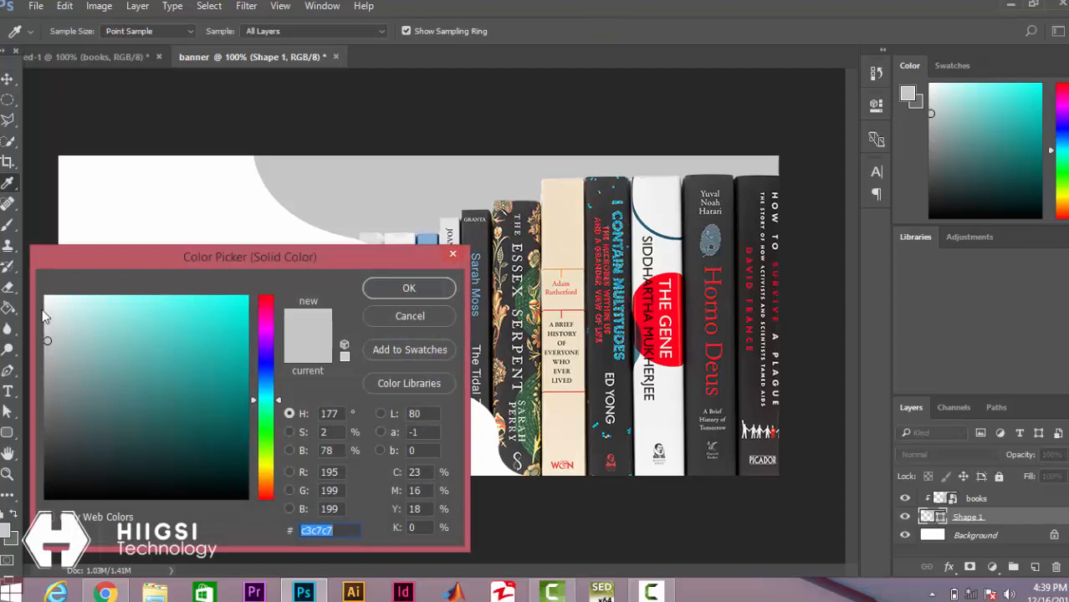
{"action": "type", "text": "ffffff"}
{"action": "left_click", "coordinate": [409, 288]}
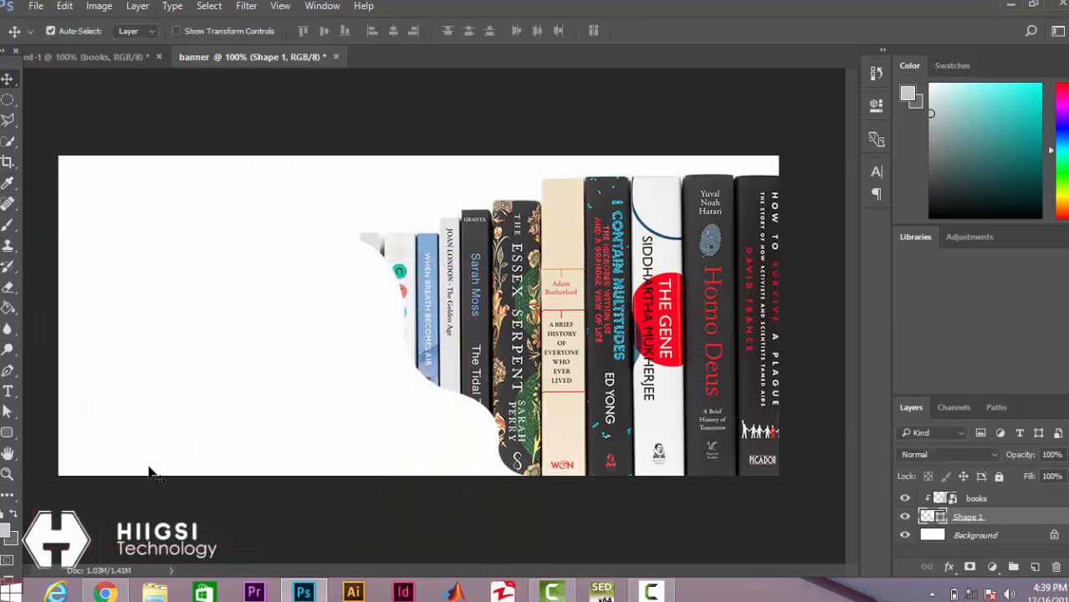
- Add a Drop Shadow effect to the wavy shape's layer and show the effect's settings
{"action": "right_click", "coordinate": [966, 520]}
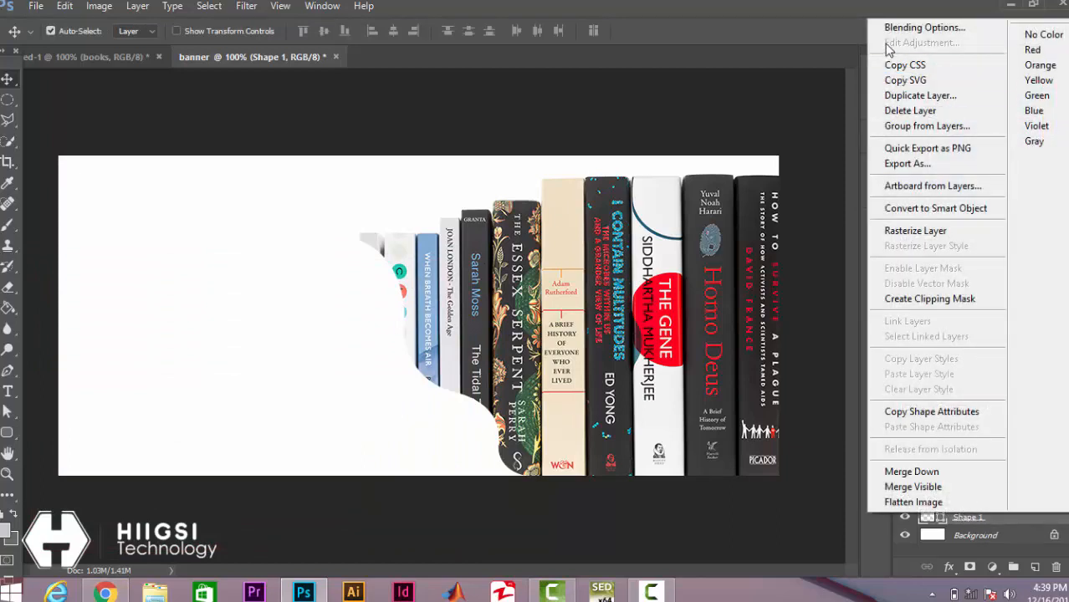
{"action": "left_click", "coordinate": [923, 29]}
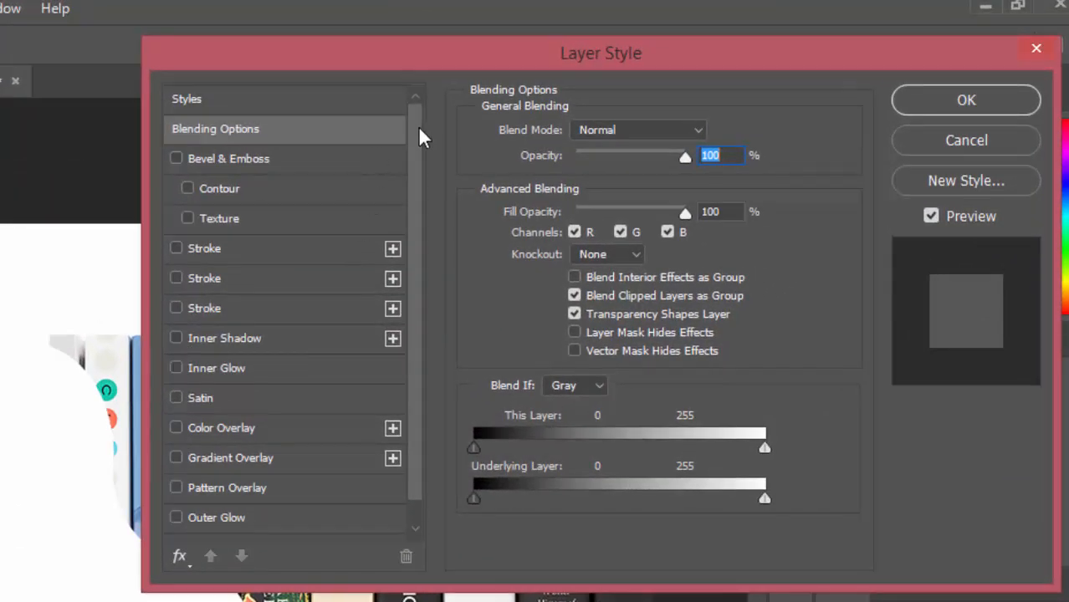
{"action": "scroll", "coordinate": [420, 134], "scroll_direction": "down", "scroll_amount": 1}
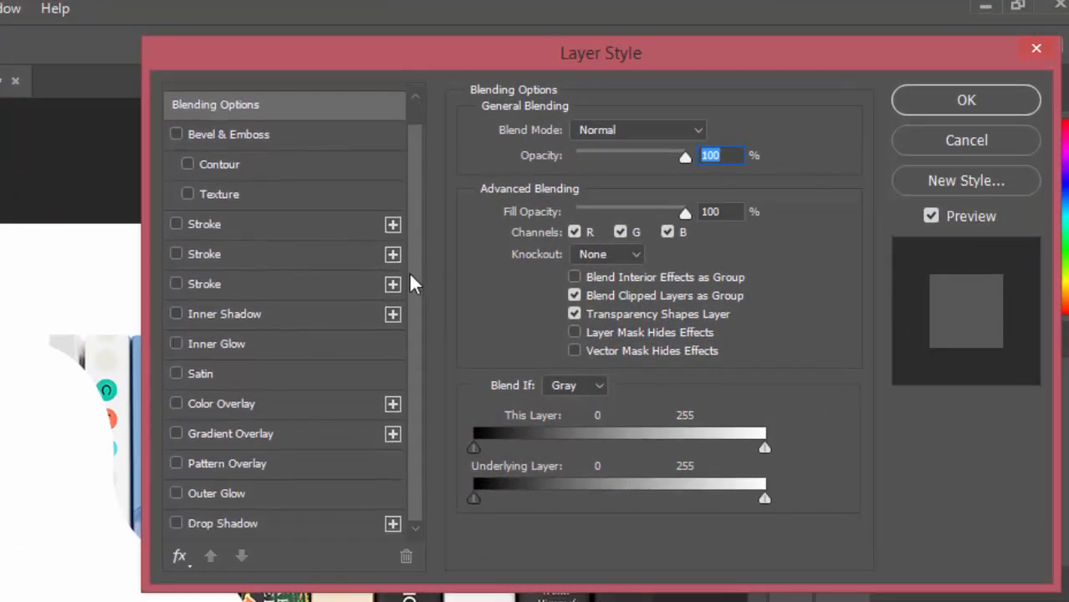
{"action": "left_click", "coordinate": [175, 523]}
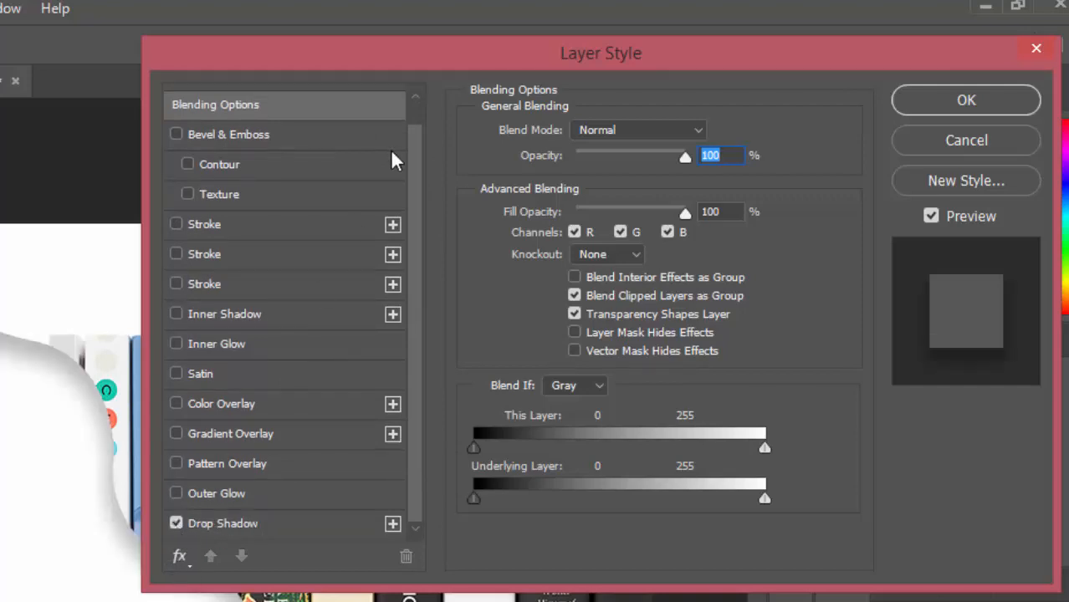
{"action": "left_click", "coordinate": [299, 527]}
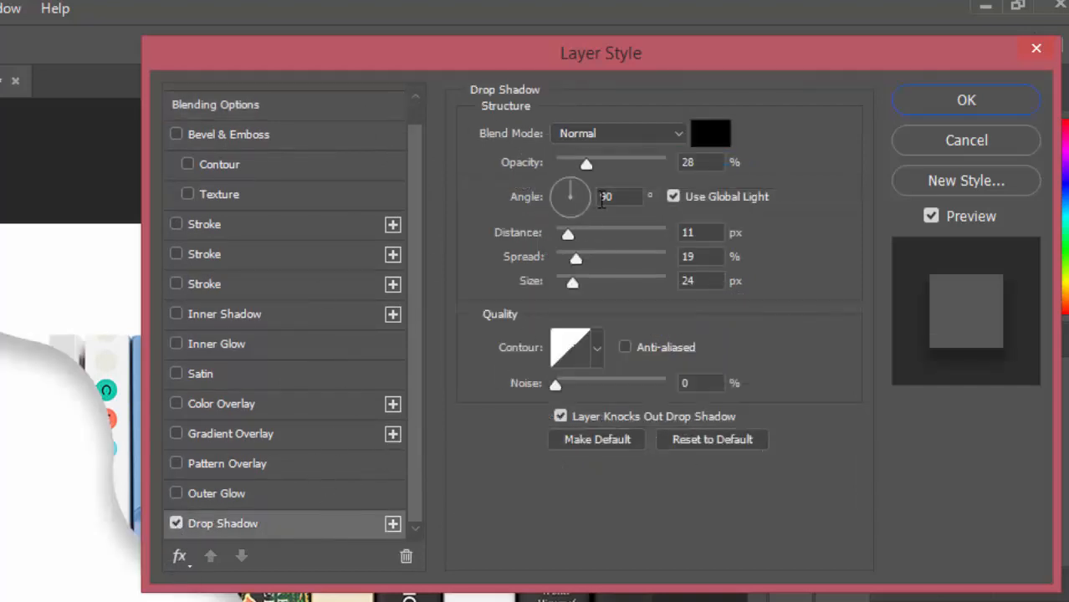
- Apply the drop shadow in black, Normal mode, with 28% opacity, 90° angle, 11 px distance, 19% spread and 24 px size
{"action": "left_click", "coordinate": [574, 135]}
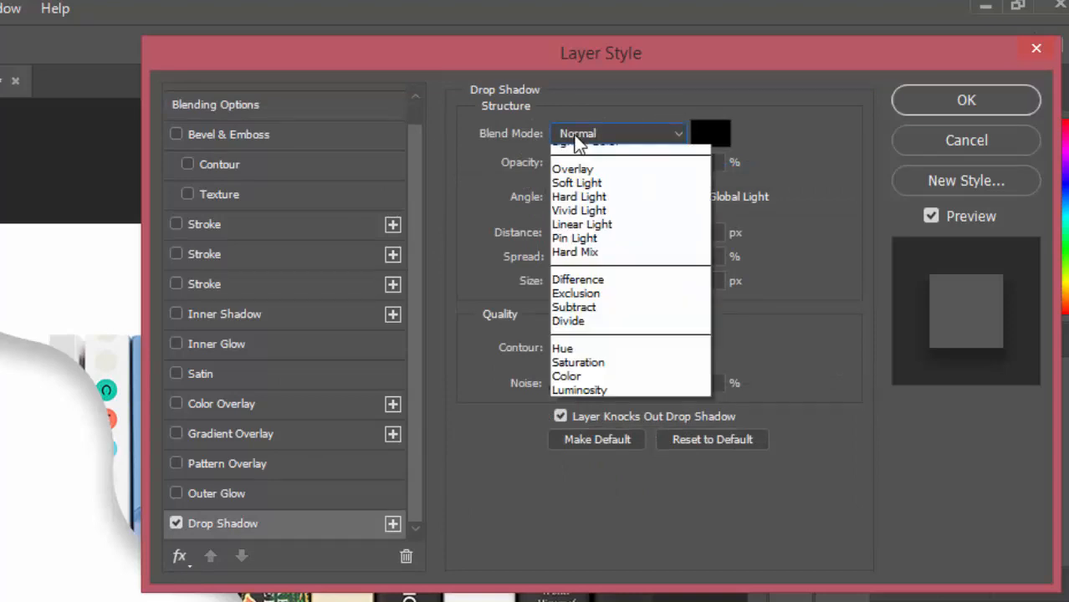
{"action": "left_click", "coordinate": [576, 143]}
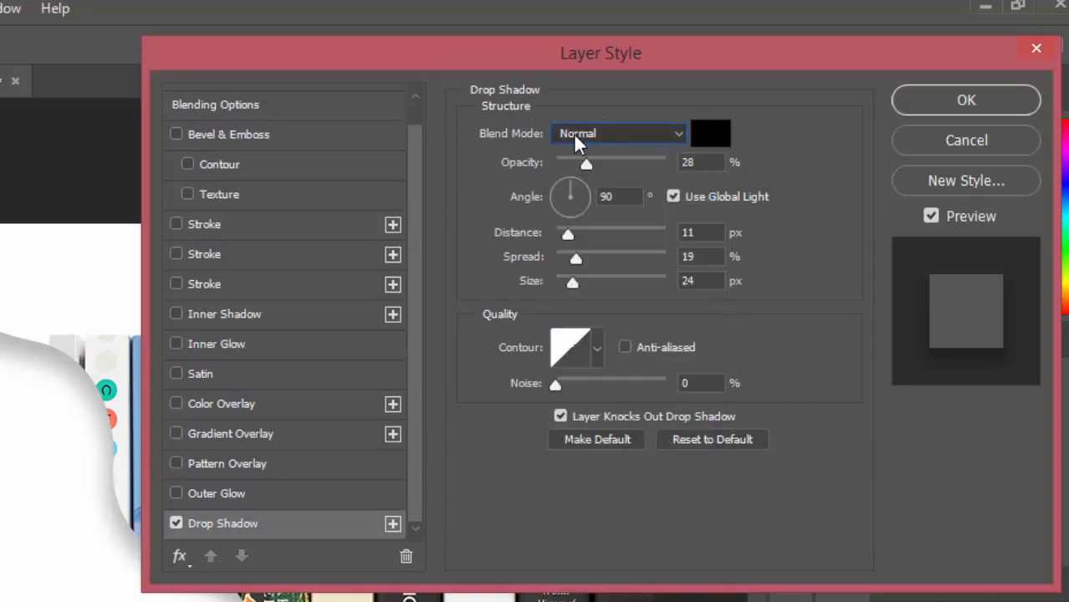
{"action": "left_click", "coordinate": [710, 136]}
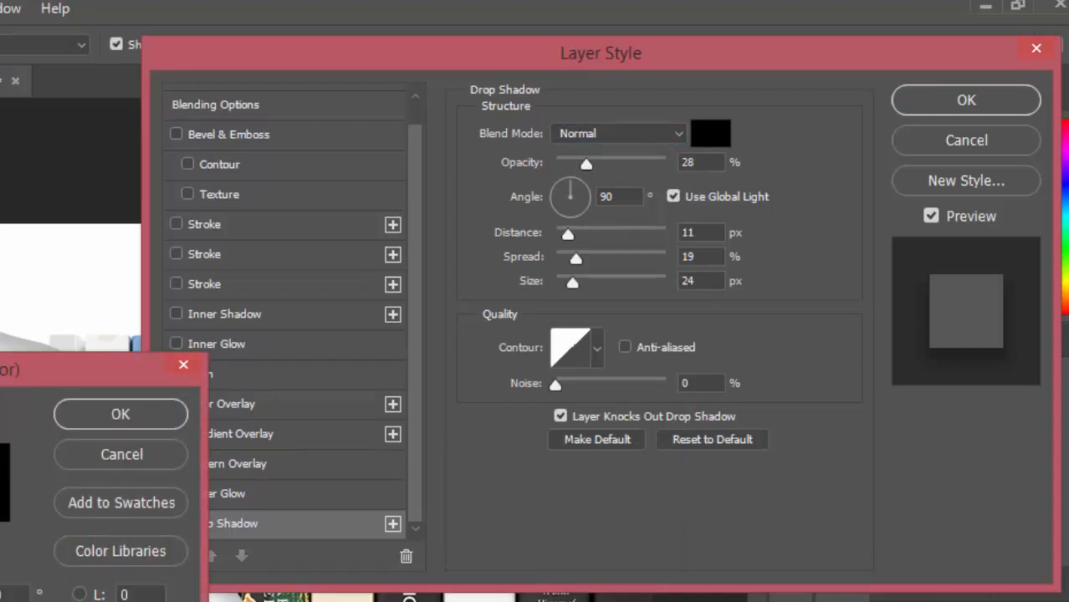
{"action": "left_click", "coordinate": [174, 418]}
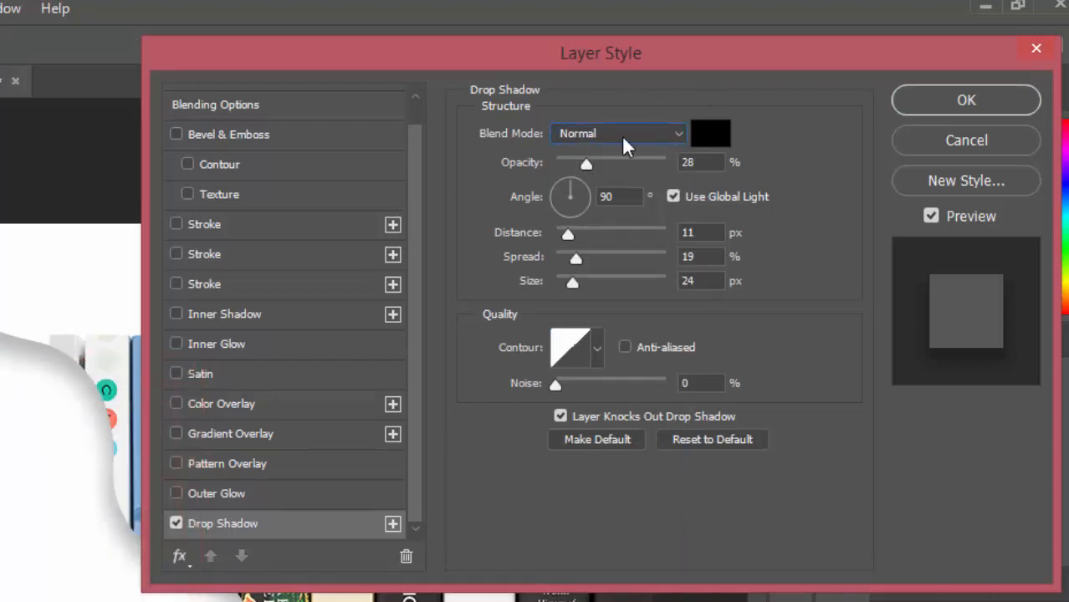
{"action": "double_click", "coordinate": [681, 159]}
{"action": "double_click", "coordinate": [602, 196]}
{"action": "left_click", "coordinate": [704, 236]}
{"action": "left_click_drag", "start_coordinate": [704, 236], "coordinate": [670, 232]}
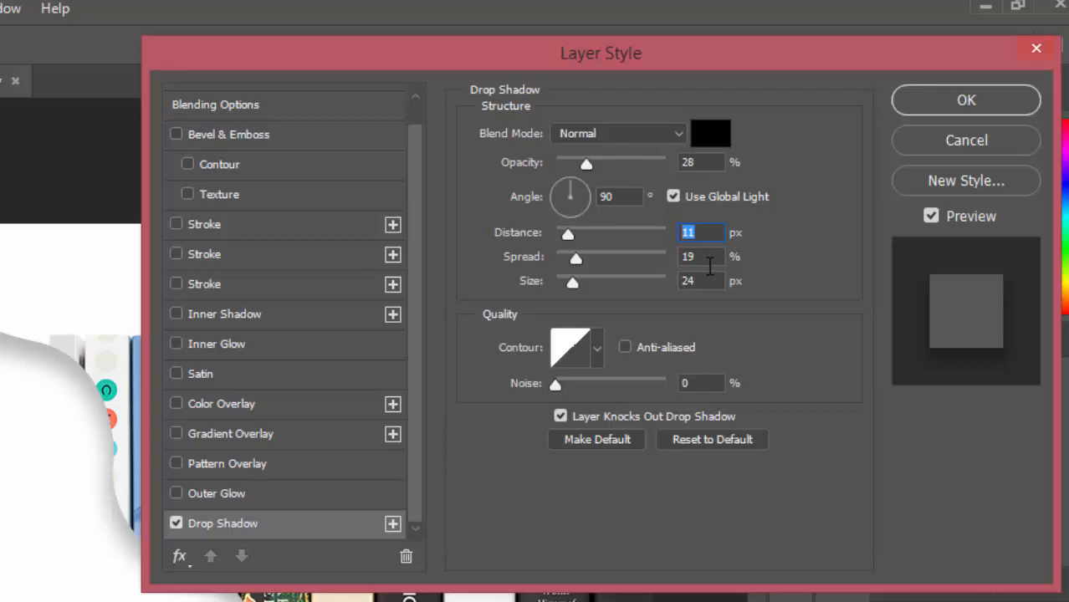
{"action": "left_click_drag", "start_coordinate": [703, 257], "coordinate": [678, 258]}
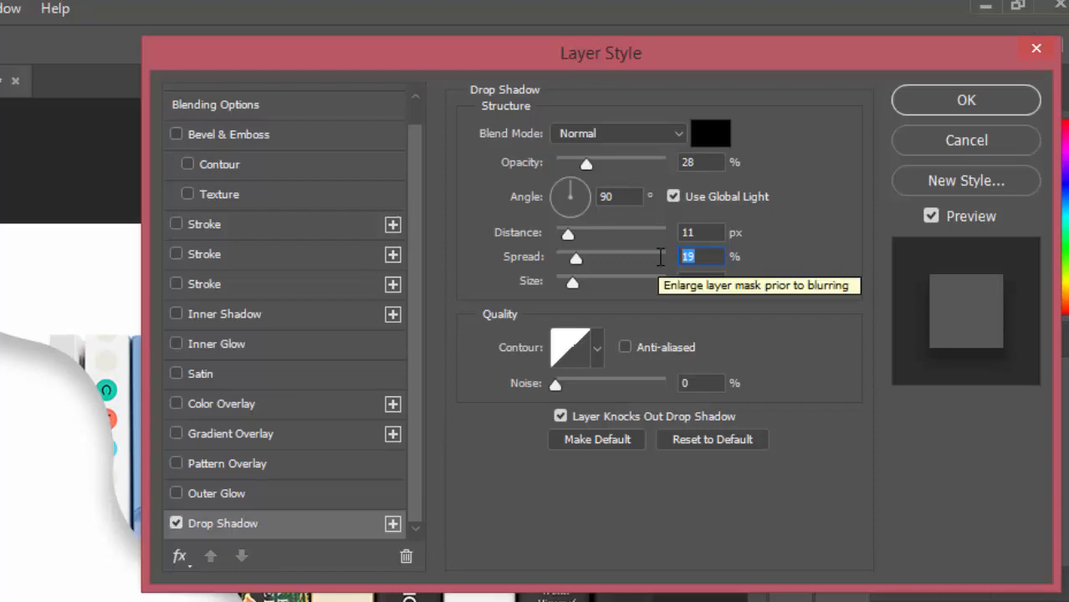
{"action": "left_click_drag", "start_coordinate": [711, 282], "coordinate": [679, 282]}
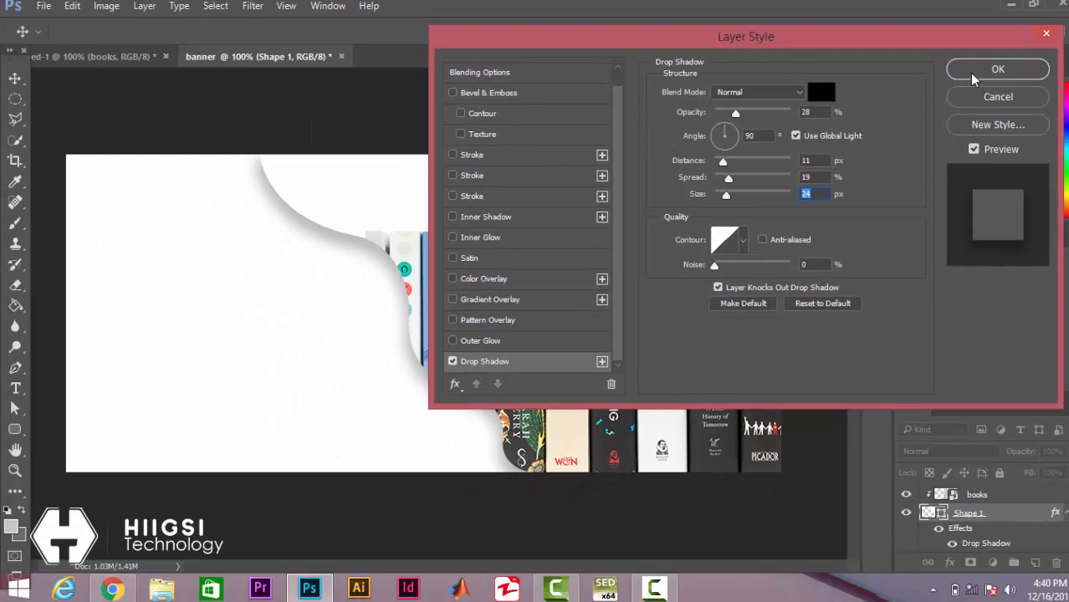
{"action": "left_click", "coordinate": [975, 73]}
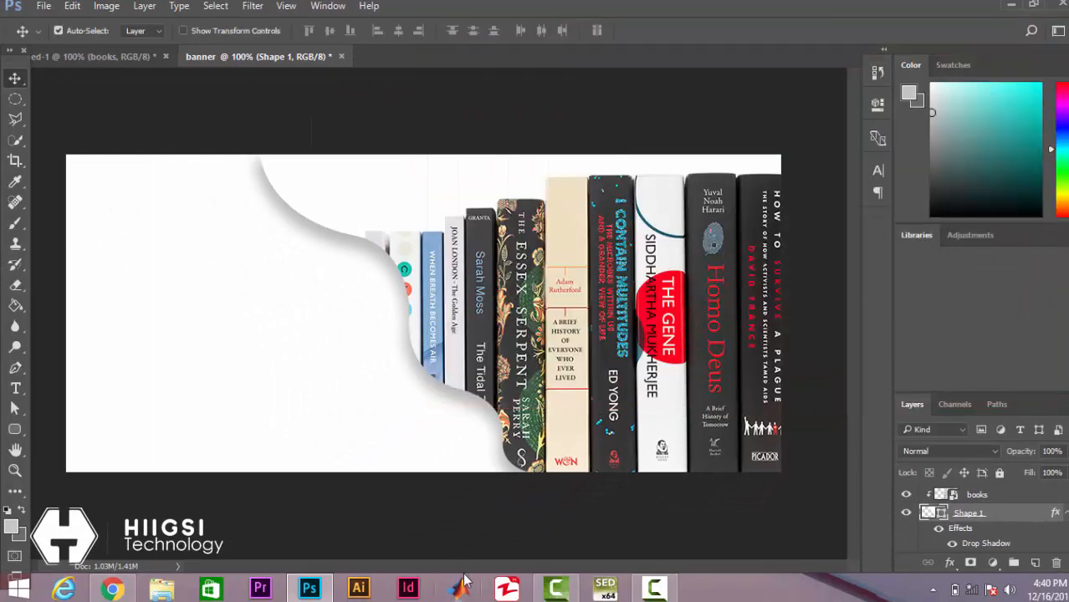
- Add a new layer above the books layer and enter the text Hiigsi in the banner's blank left area
{"action": "left_click", "coordinate": [15, 390]}
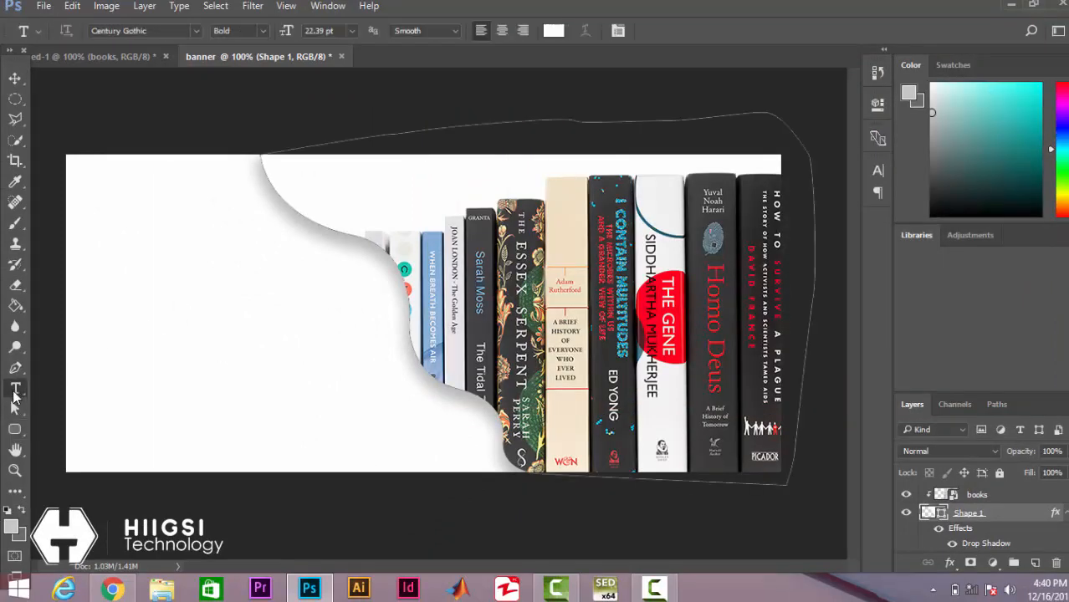
{"action": "left_click", "coordinate": [13, 76]}
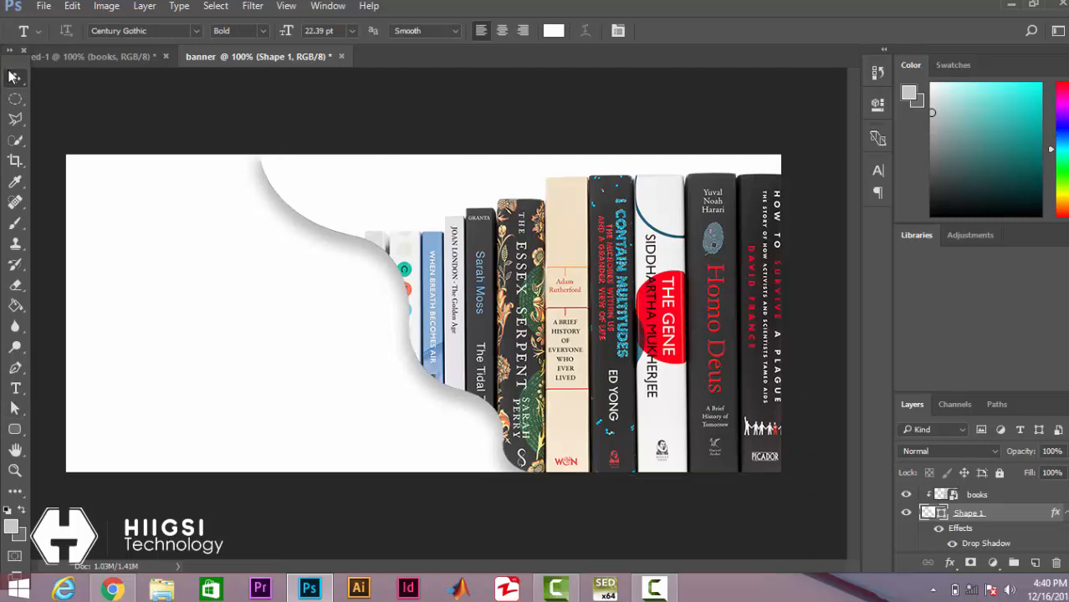
{"action": "left_click", "coordinate": [13, 76]}
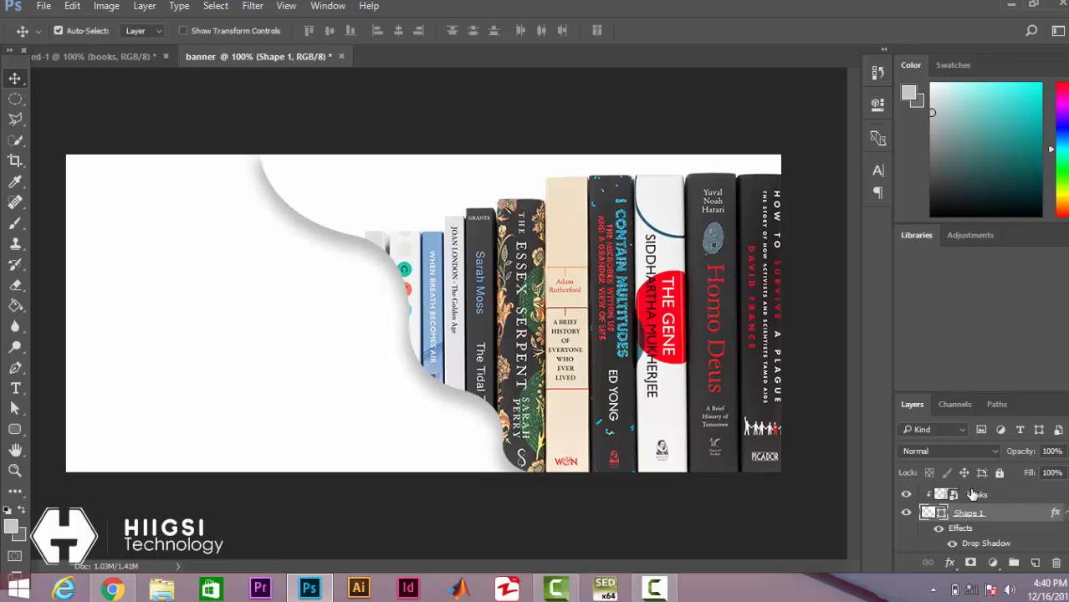
{"action": "left_click", "coordinate": [973, 495]}
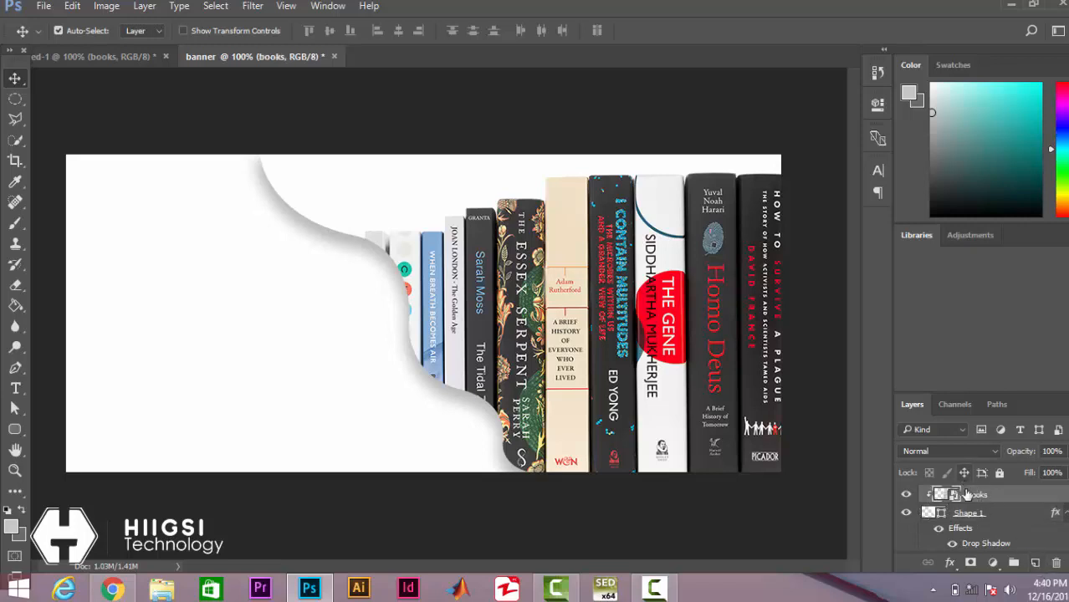
{"action": "left_click", "coordinate": [1035, 564]}
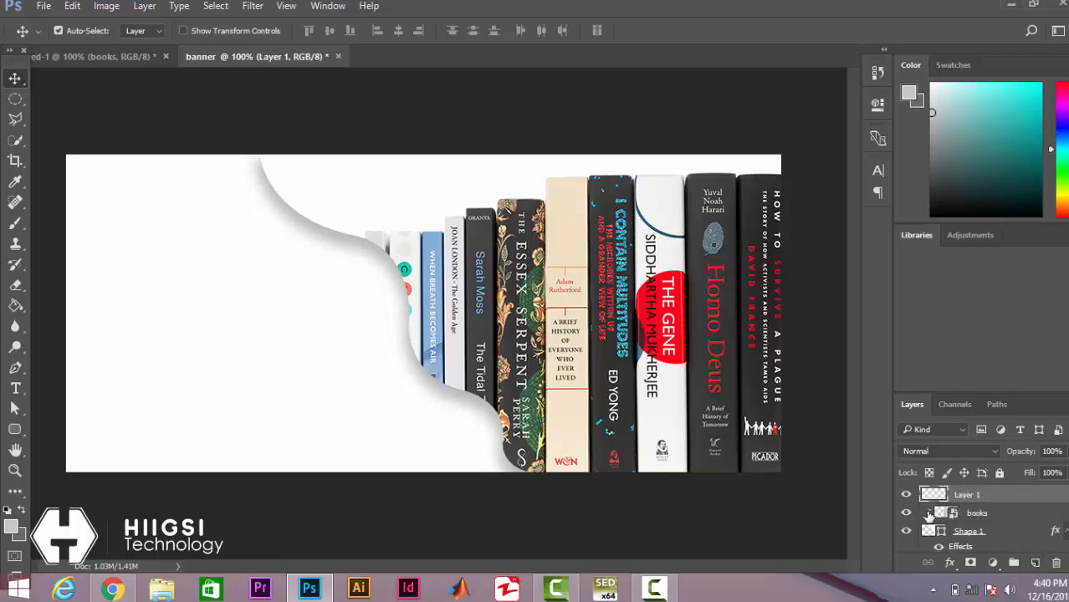
{"action": "left_click", "coordinate": [15, 389]}
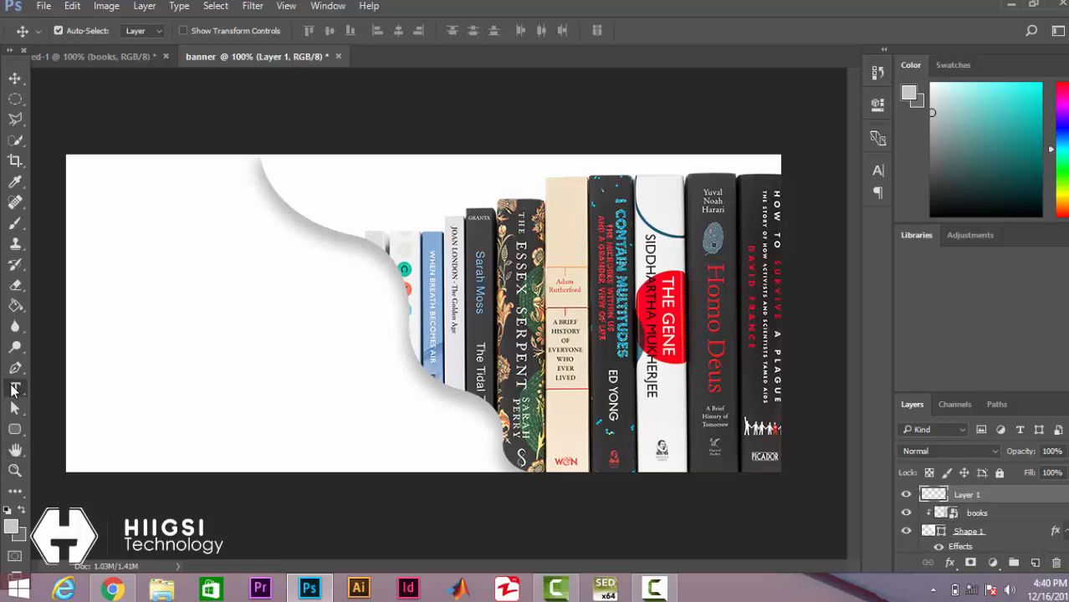
{"action": "left_click", "coordinate": [126, 338]}
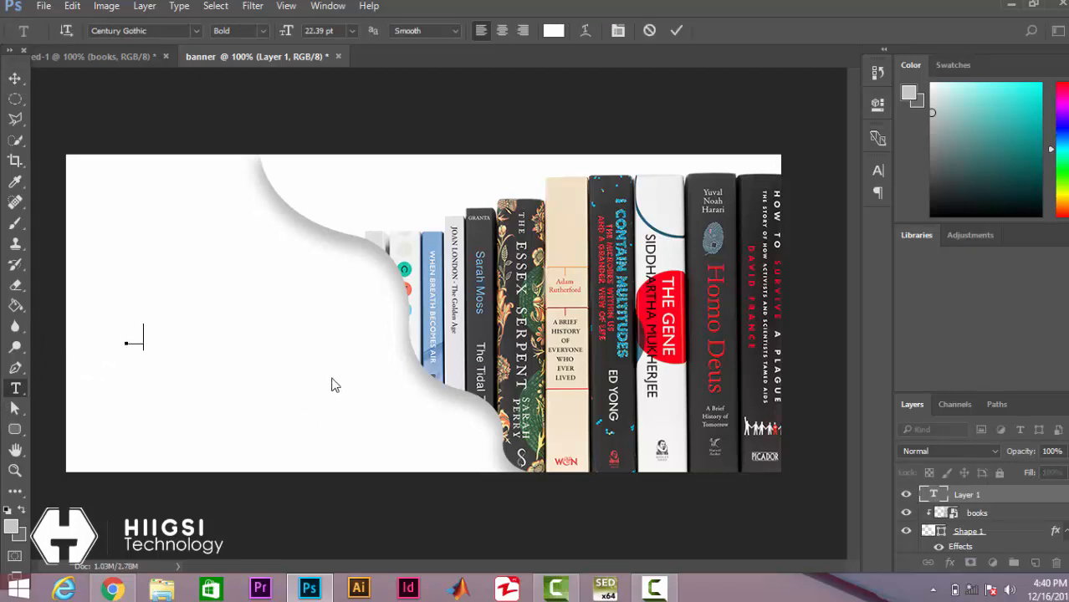
- Recolour the Hiigsi text to red (ff001d), sampled from the red circle on The Gene book cover
{"action": "key", "text": "ctrl+a"}
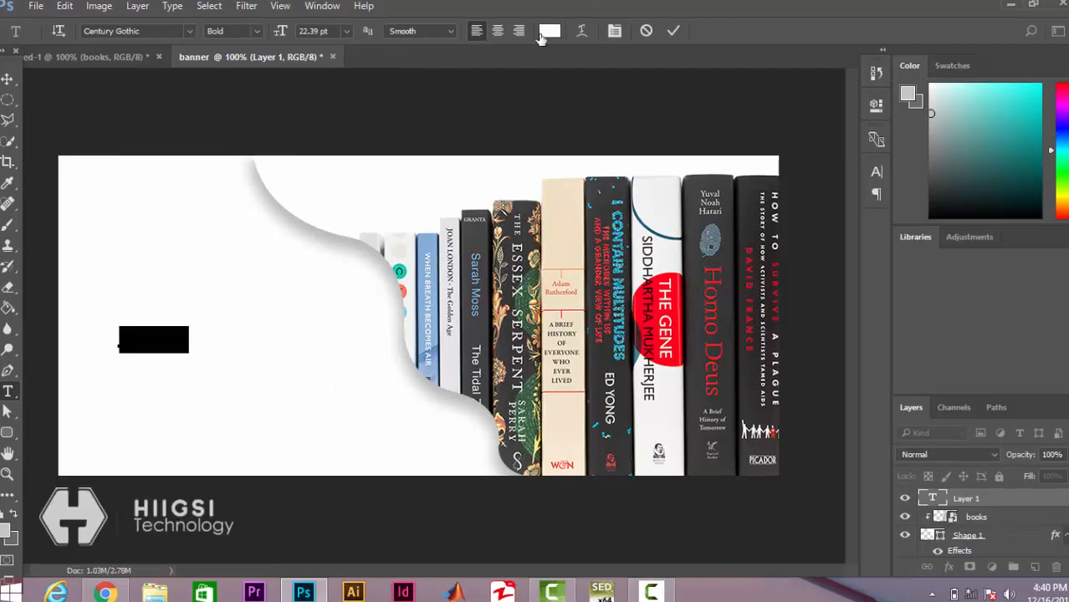
{"action": "left_click", "coordinate": [171, 347]}
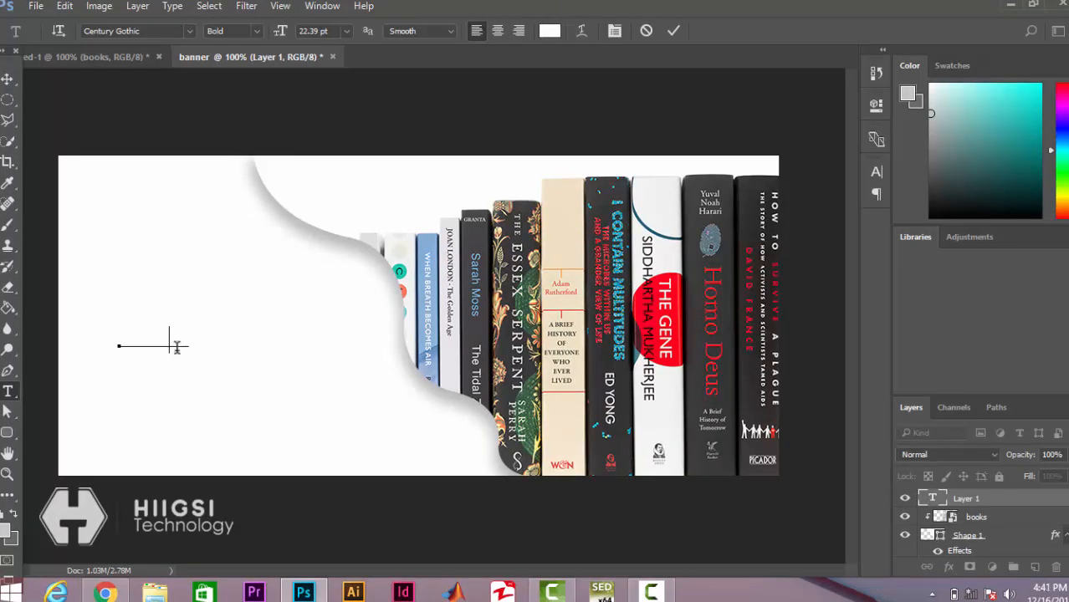
{"action": "left_click_drag", "start_coordinate": [177, 347], "coordinate": [91, 346]}
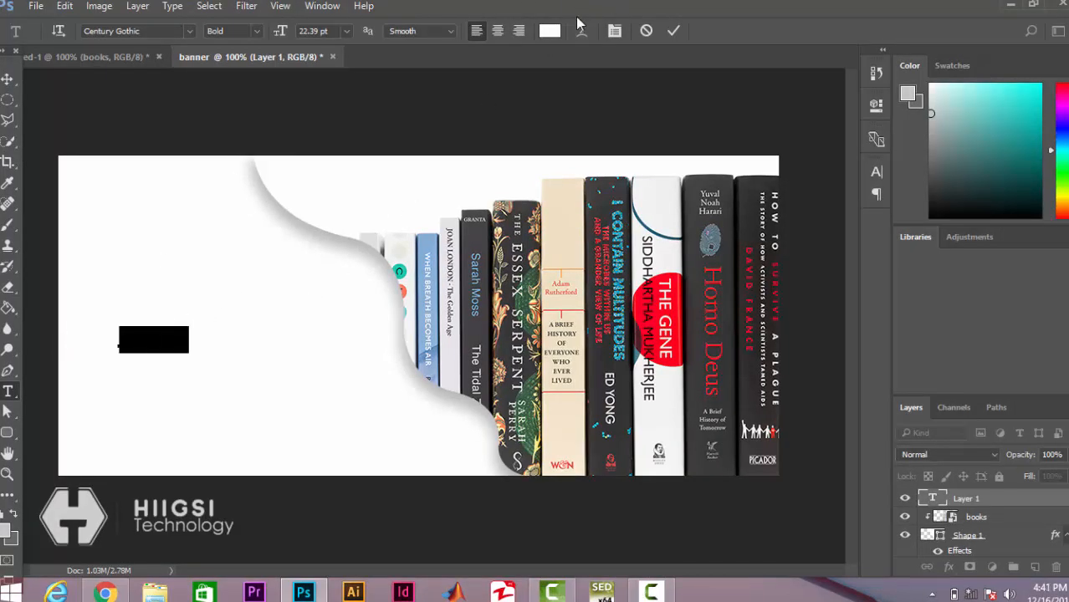
{"action": "left_click", "coordinate": [551, 34]}
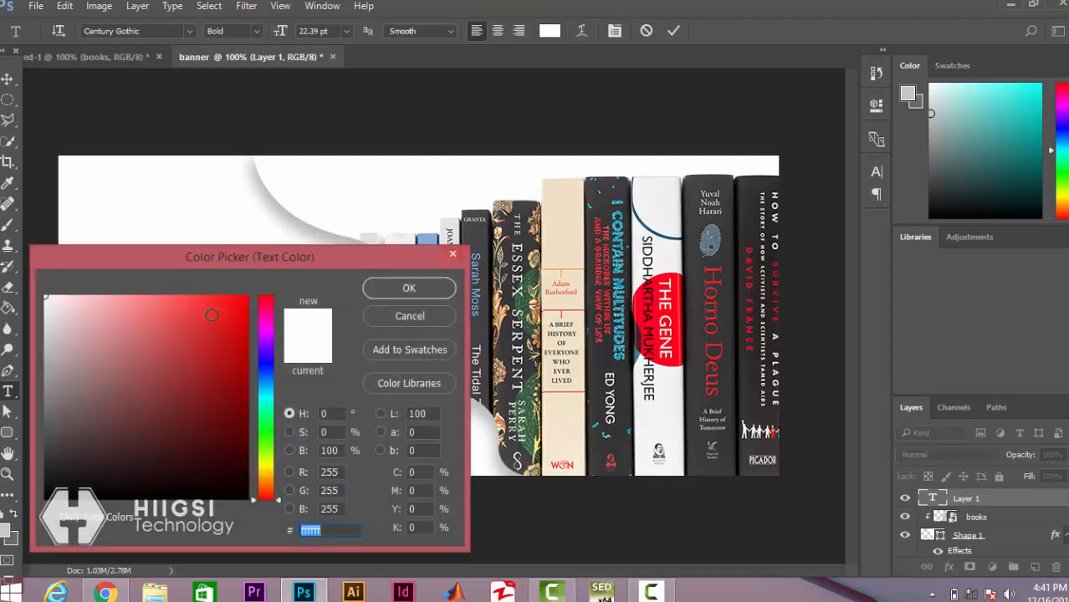
{"action": "type", "text": "fc0303"}
{"action": "left_click", "coordinate": [676, 308]}
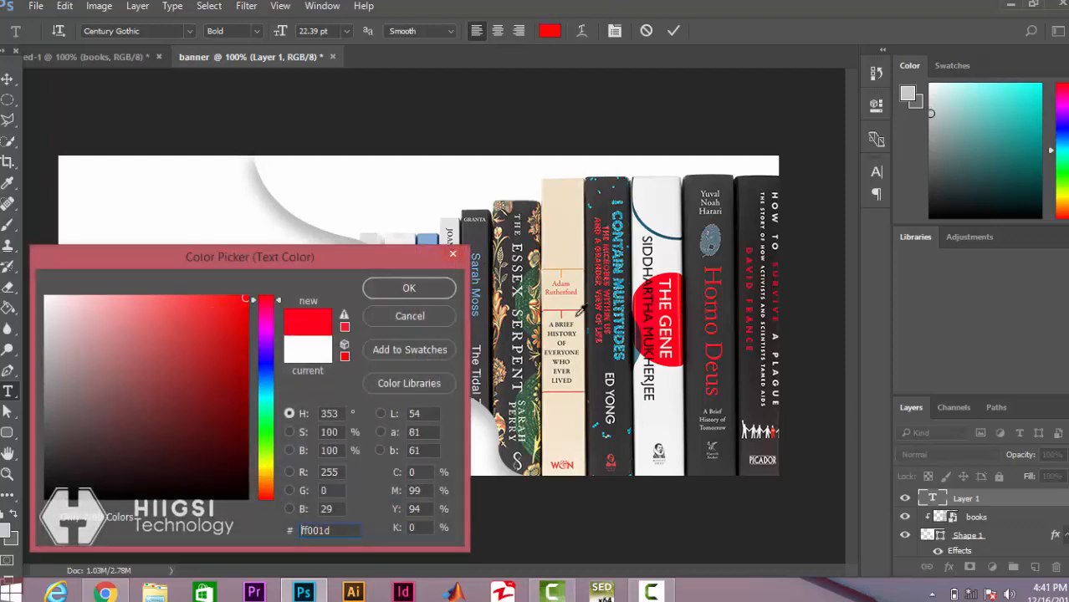
{"action": "left_click", "coordinate": [412, 287]}
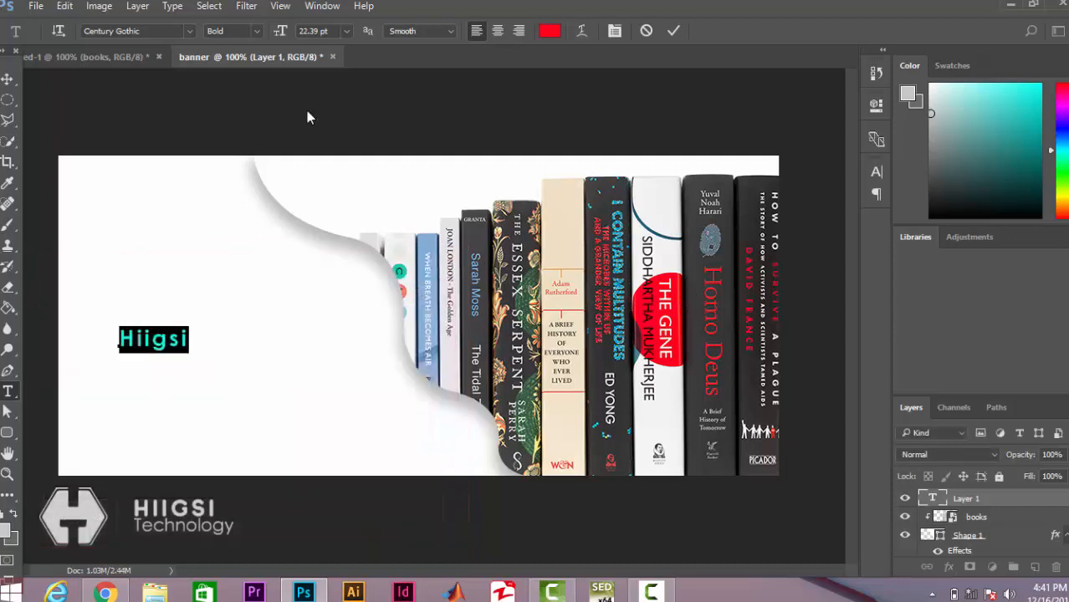
- Enlarge the Hiigsi text to 82.39 pt and set its font to Vivaldi
{"action": "left_click_drag", "start_coordinate": [281, 31], "coordinate": [327, 33]}
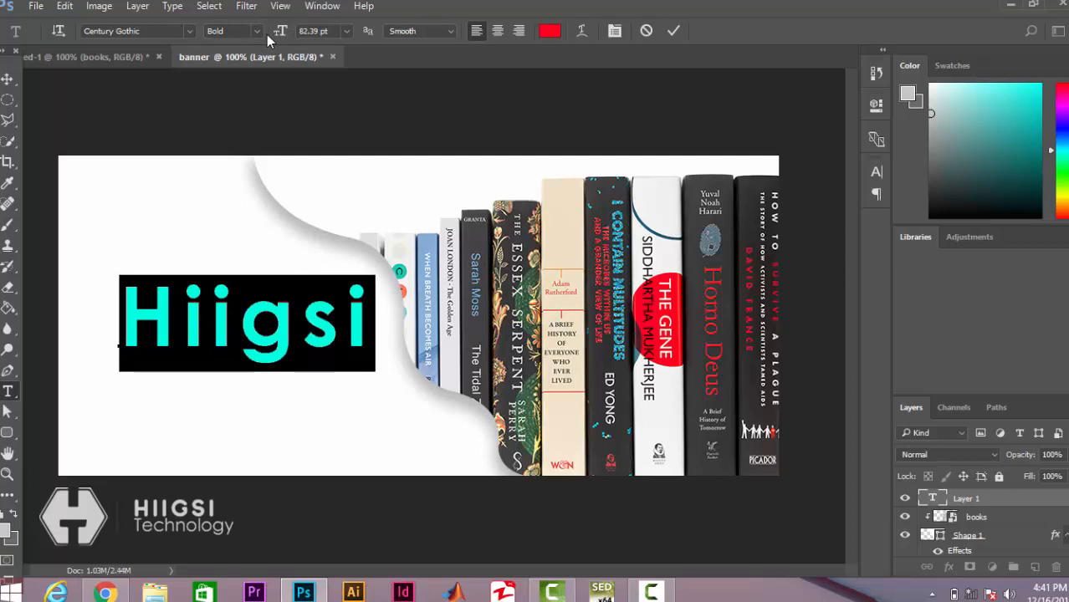
{"action": "left_click", "coordinate": [186, 31]}
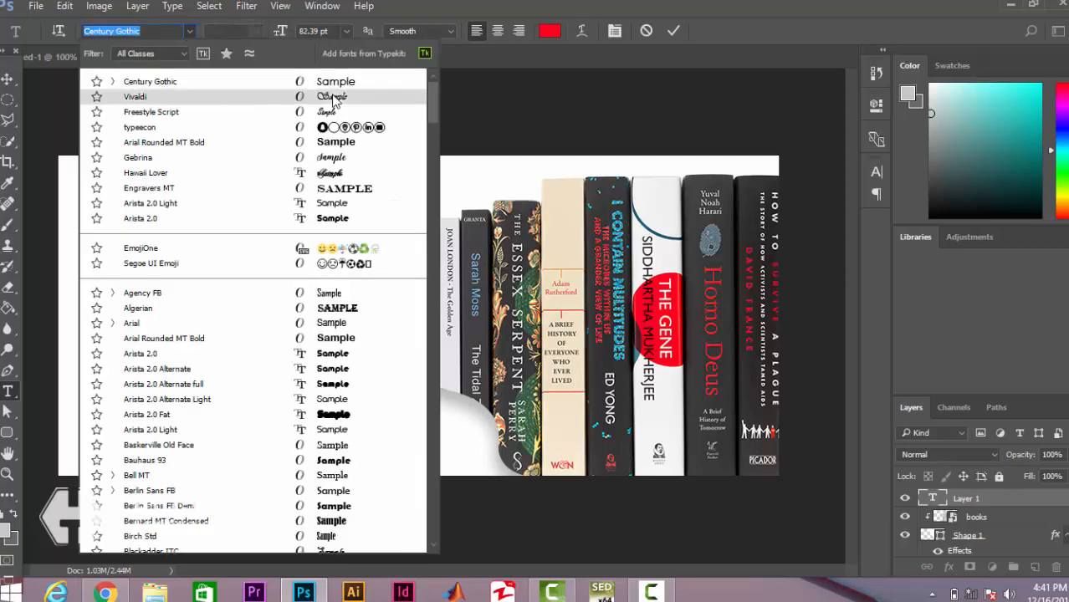
{"action": "left_click", "coordinate": [331, 97]}
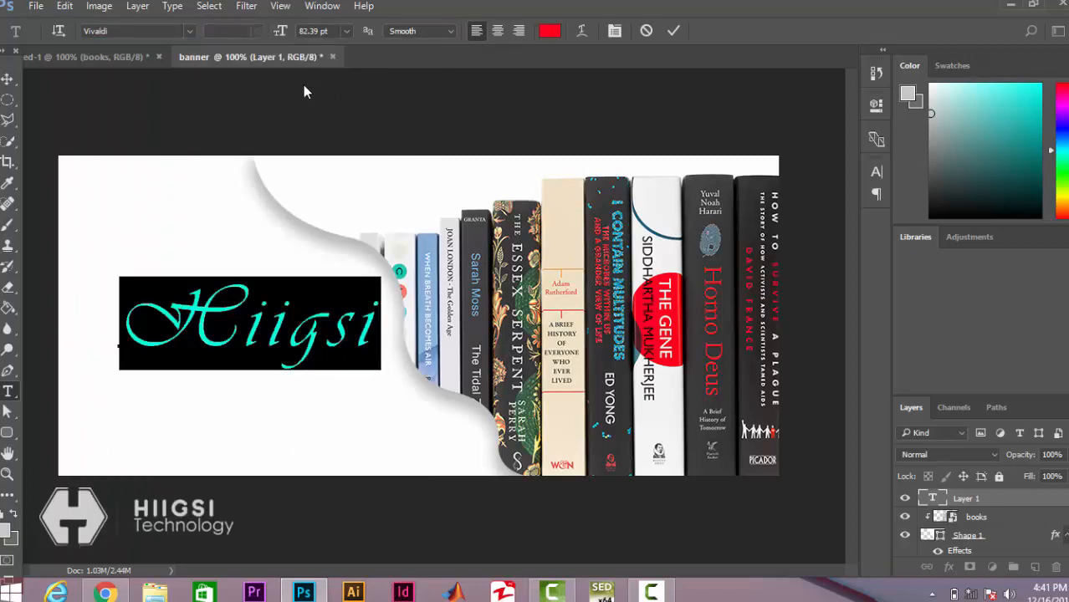
{"action": "left_click", "coordinate": [276, 293]}
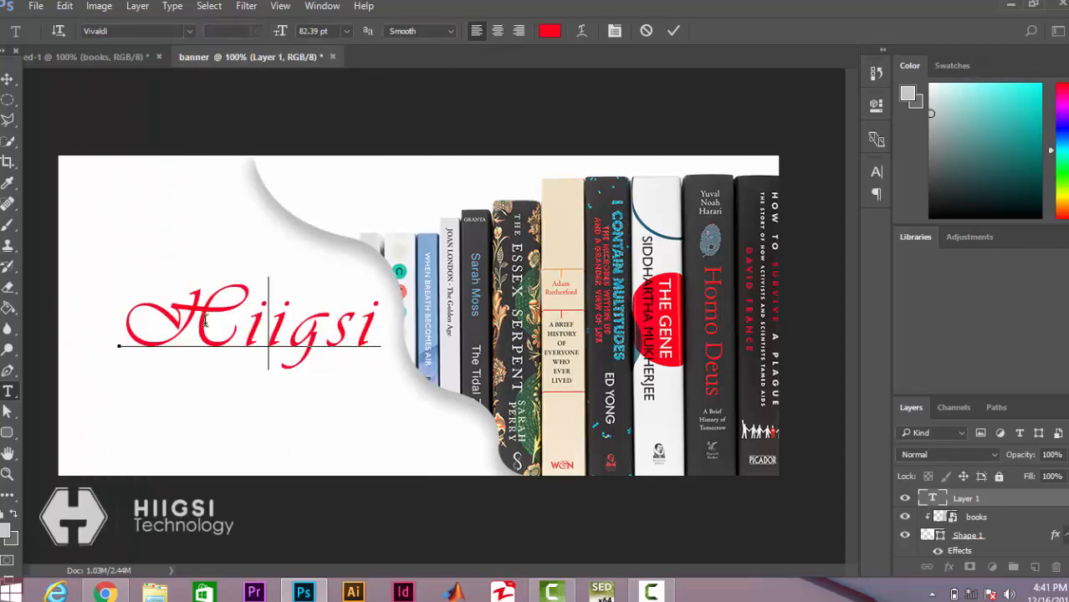
- Set the Hiigsi text to the Gebrina font at 87.39 pt and shift it slightly left and down
{"action": "left_click_drag", "start_coordinate": [375, 342], "coordinate": [86, 301]}
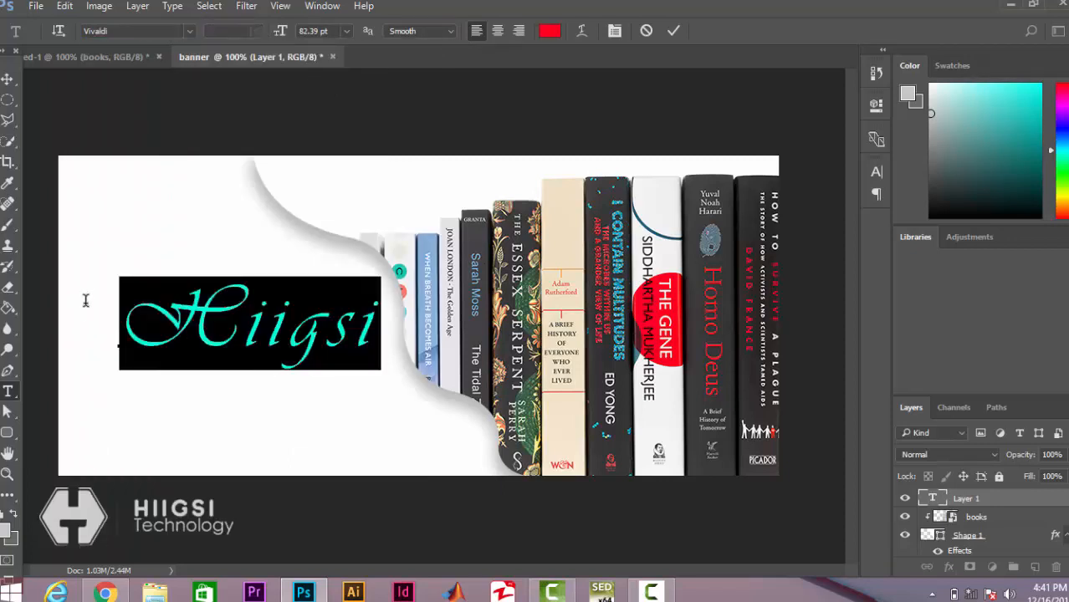
{"action": "left_click", "coordinate": [189, 34]}
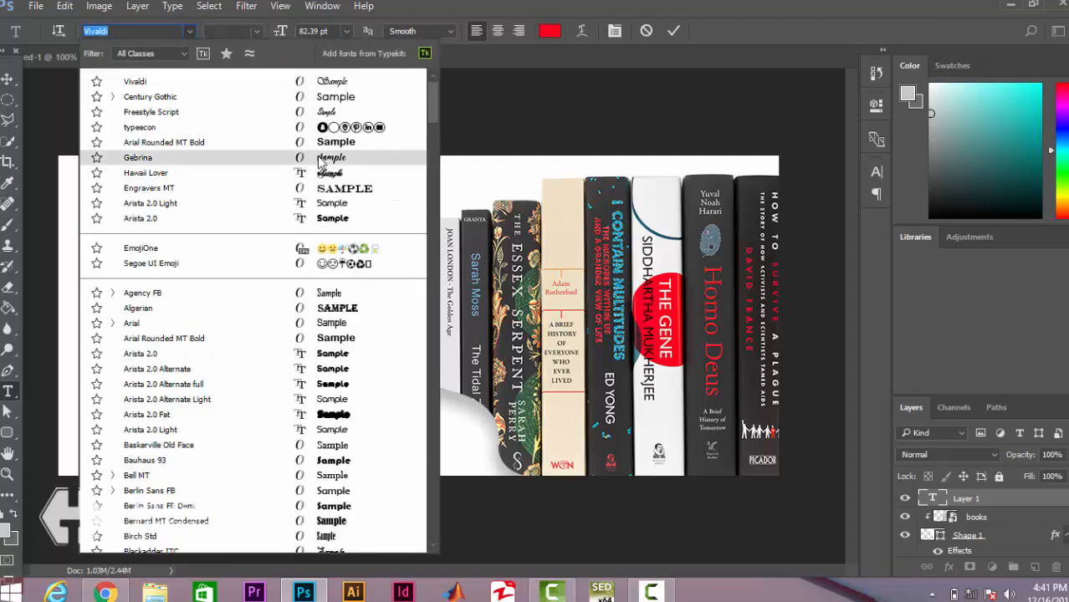
{"action": "left_click", "coordinate": [322, 159]}
{"action": "left_click", "coordinate": [316, 303]}
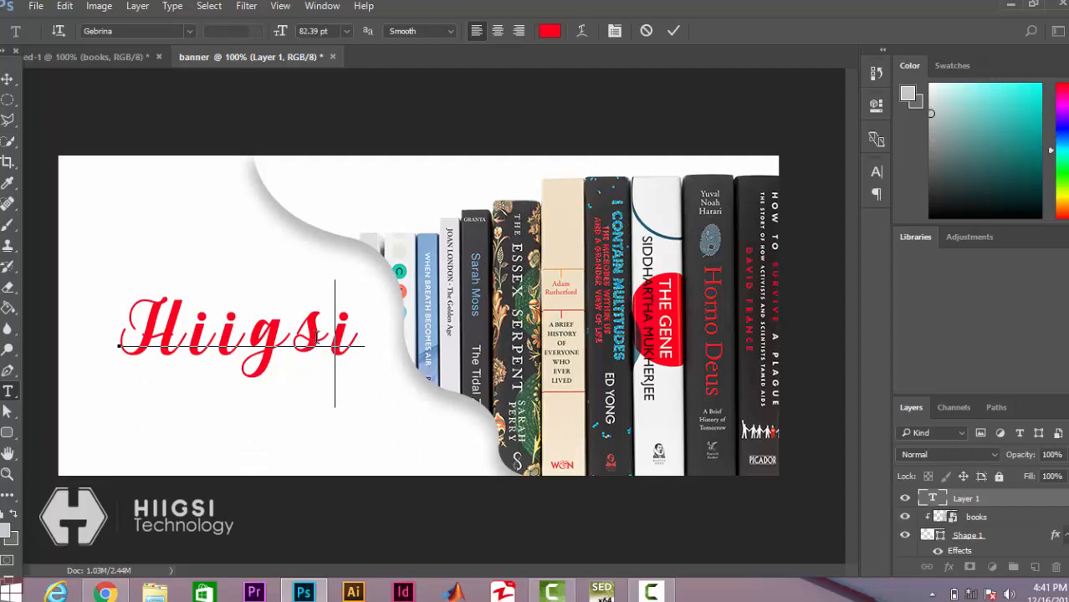
{"action": "left_click_drag", "start_coordinate": [362, 320], "coordinate": [131, 333]}
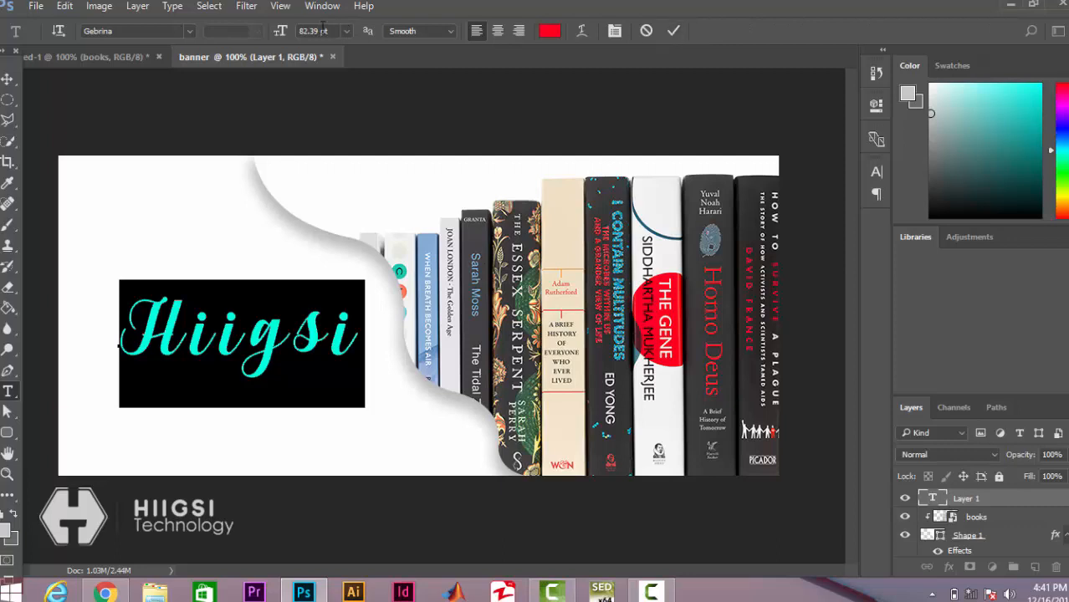
{"action": "left_click_drag", "start_coordinate": [281, 35], "coordinate": [285, 34]}
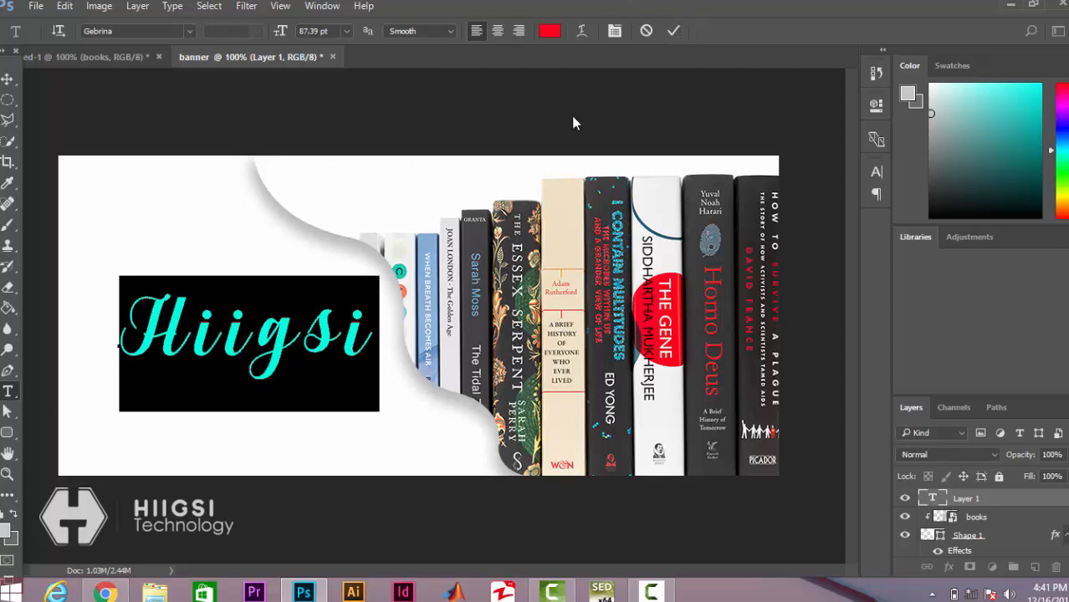
{"action": "left_click", "coordinate": [674, 30]}
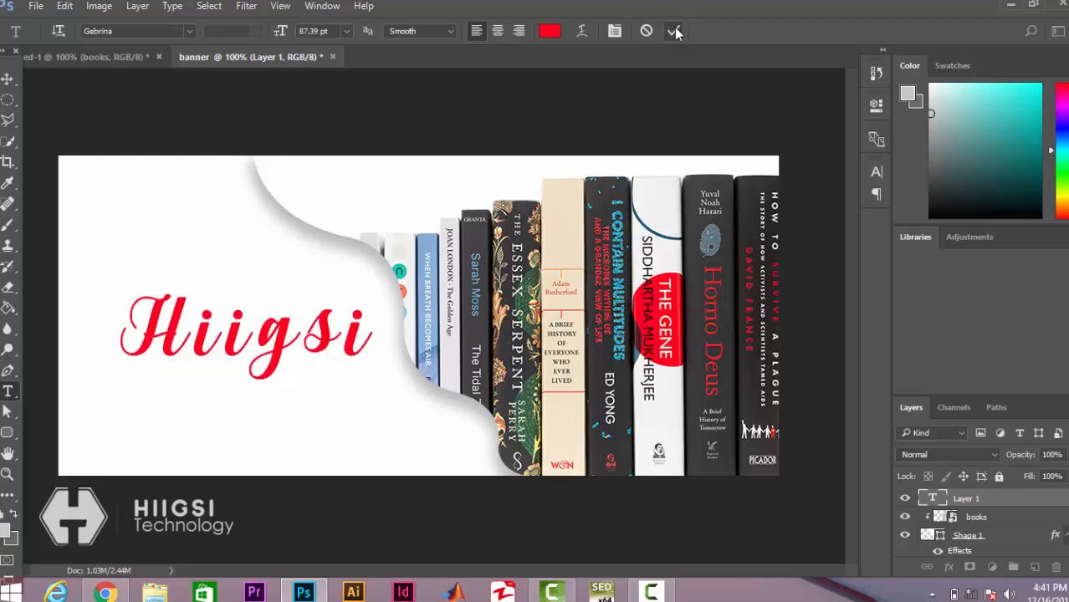
{"action": "left_click", "coordinate": [8, 79]}
{"action": "mouse_move", "coordinate": [275, 351]}
{"action": "left_mouse_down"}
{"action": "mouse_move", "coordinate": [261, 352]}
{"action": "mouse_move", "coordinate": [261, 364]}
{"action": "left_mouse_up"}
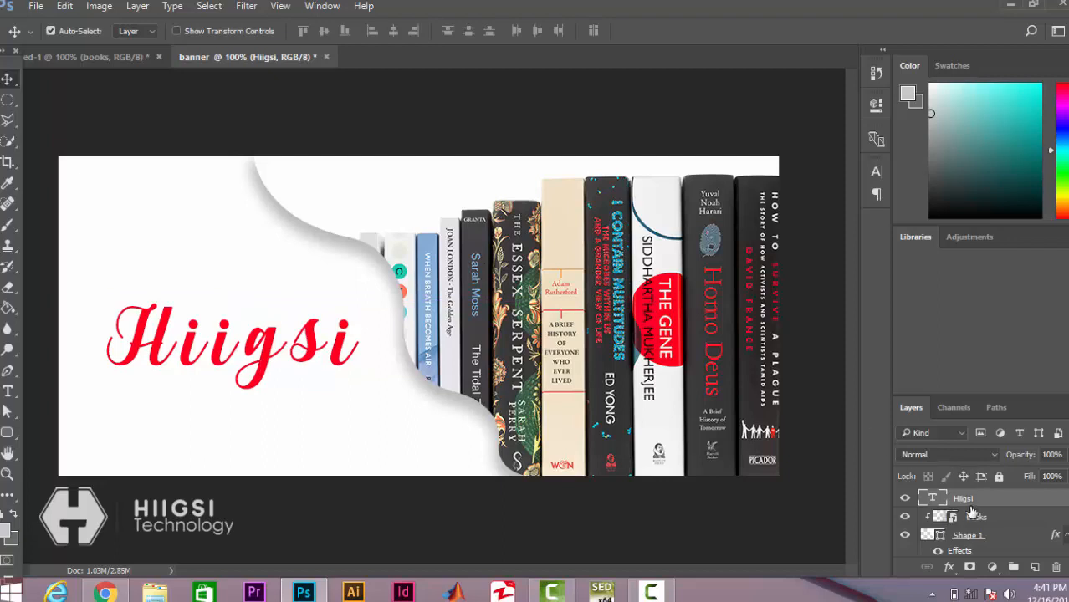
- Add a Drop Shadow effect to the Hiigsi text layer and show the effect's settings
{"action": "right_click", "coordinate": [975, 507]}
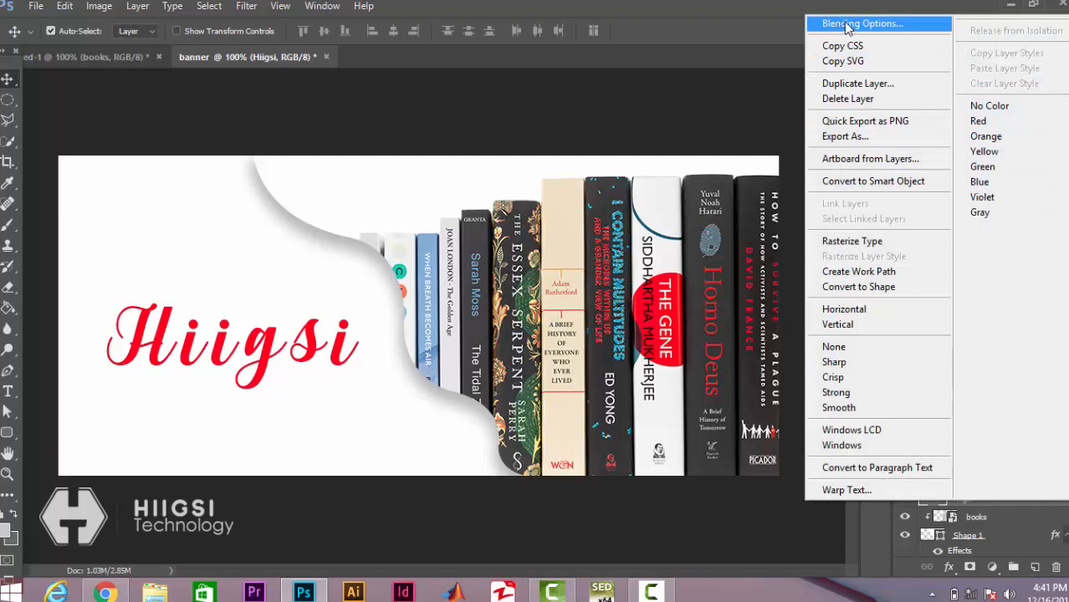
{"action": "left_click", "coordinate": [869, 24]}
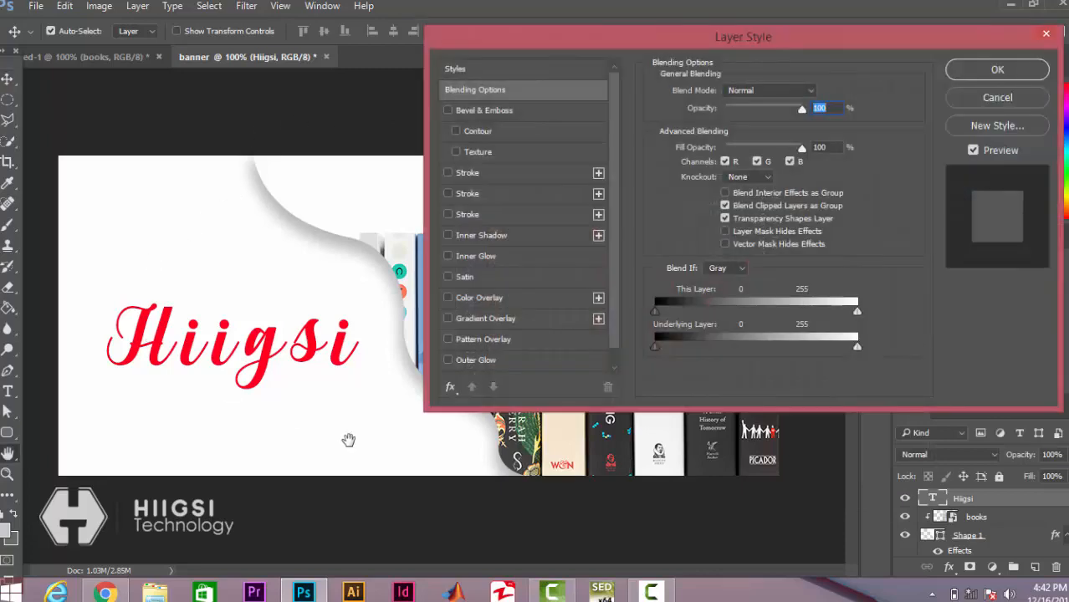
{"action": "scroll", "coordinate": [616, 246], "scroll_direction": "down", "scroll_amount": 1}
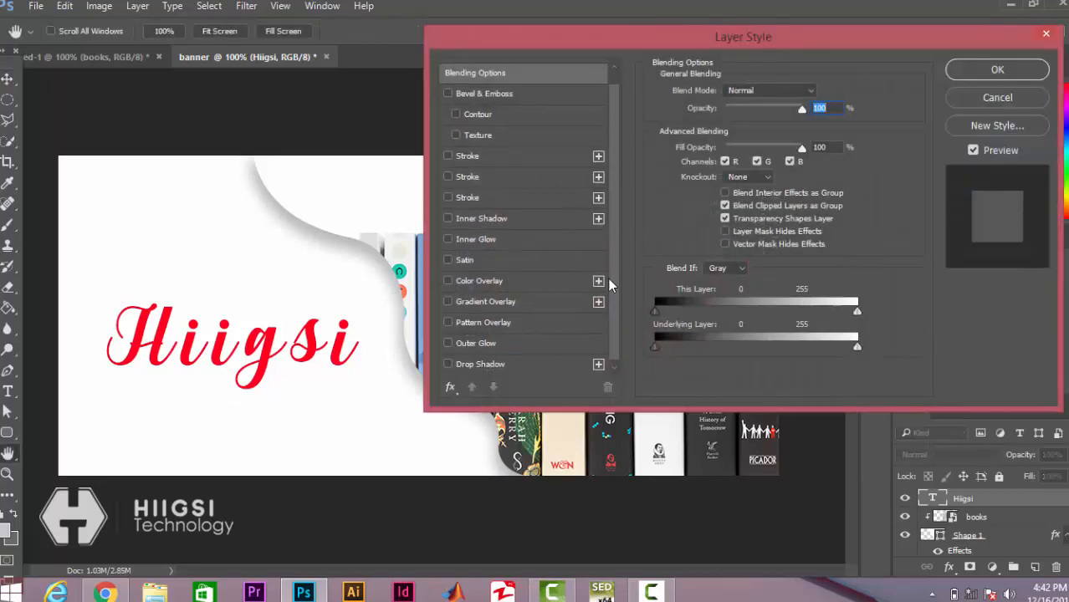
{"action": "left_click", "coordinate": [448, 366]}
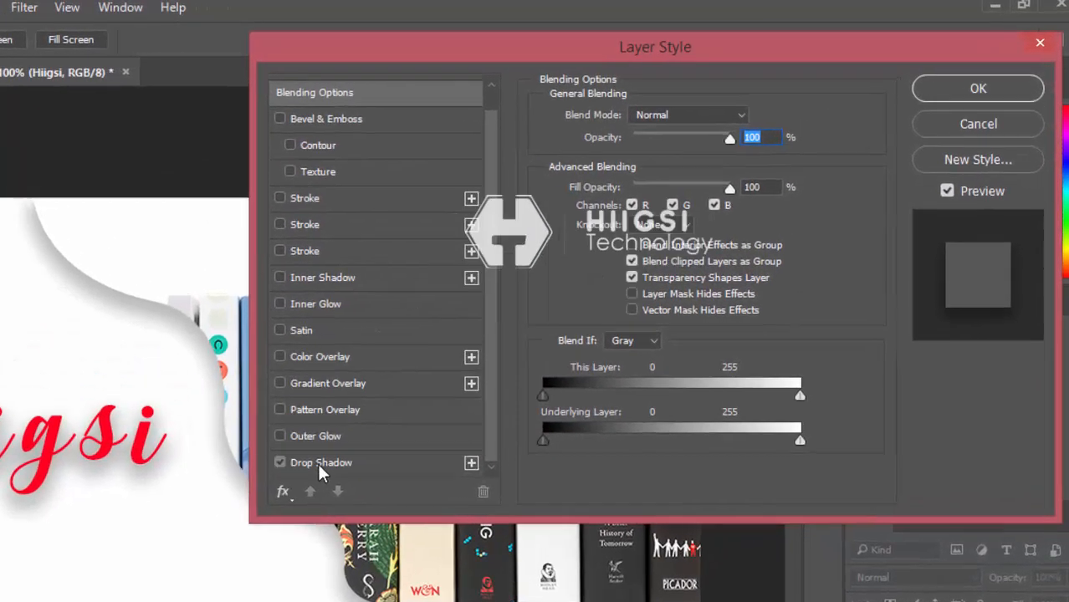
{"action": "left_click", "coordinate": [498, 364]}
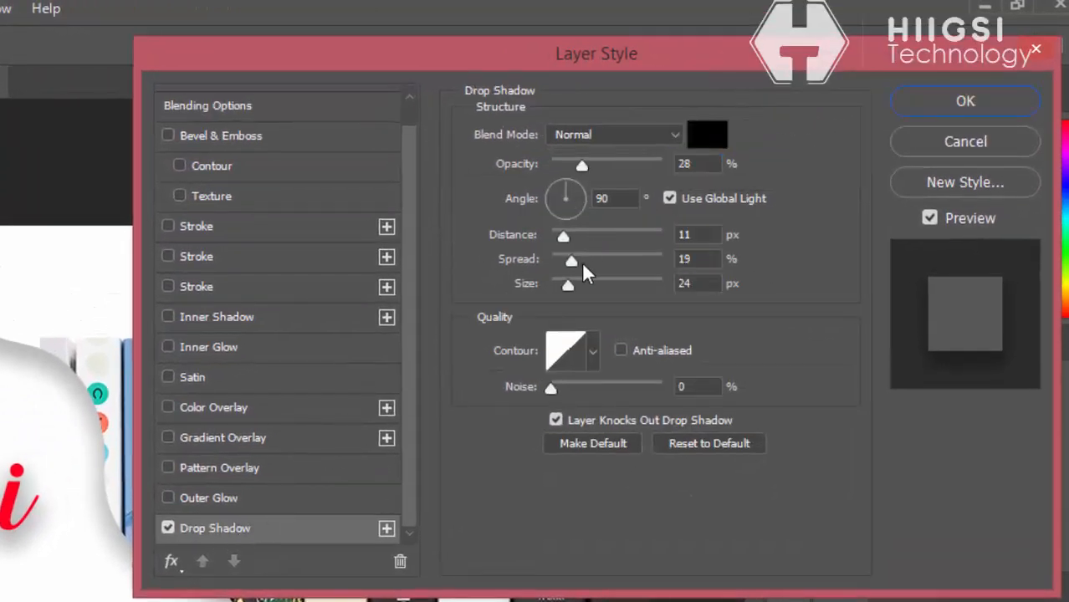
- Apply the text's drop shadow with 4 px distance, 10% spread and 2 px size
{"action": "left_click_drag", "start_coordinate": [574, 259], "coordinate": [558, 238]}
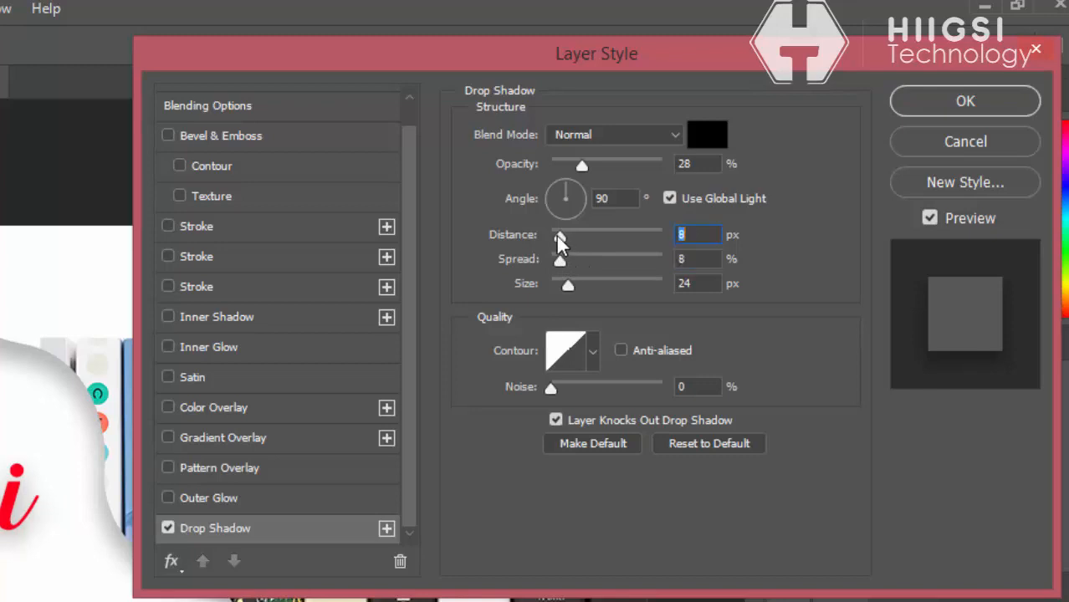
{"action": "left_click_drag", "start_coordinate": [566, 289], "coordinate": [557, 268]}
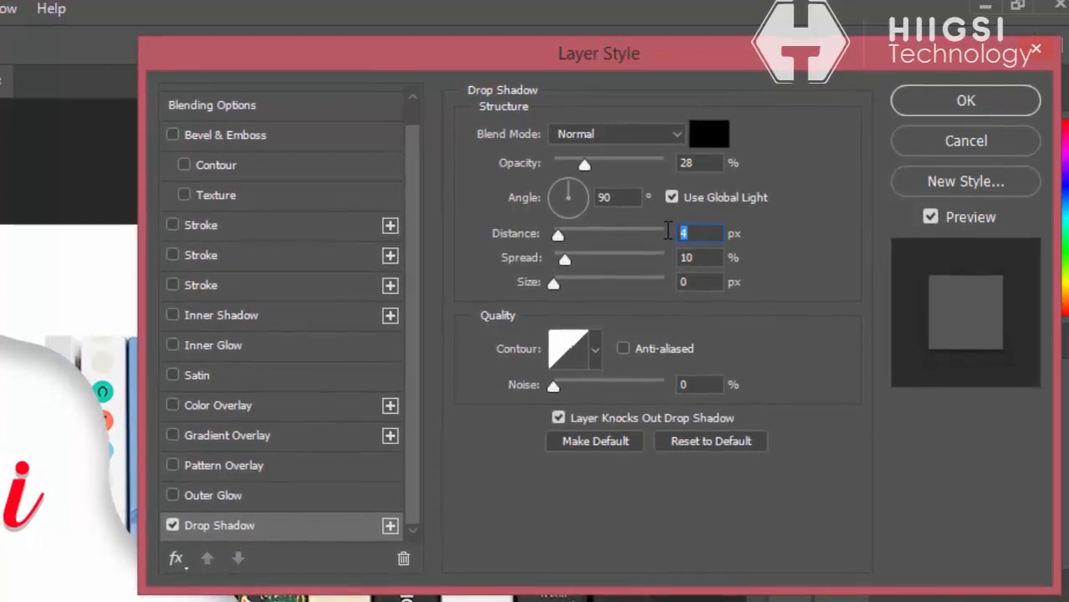
{"action": "left_click", "coordinate": [697, 255]}
{"action": "double_click", "coordinate": [699, 255]}
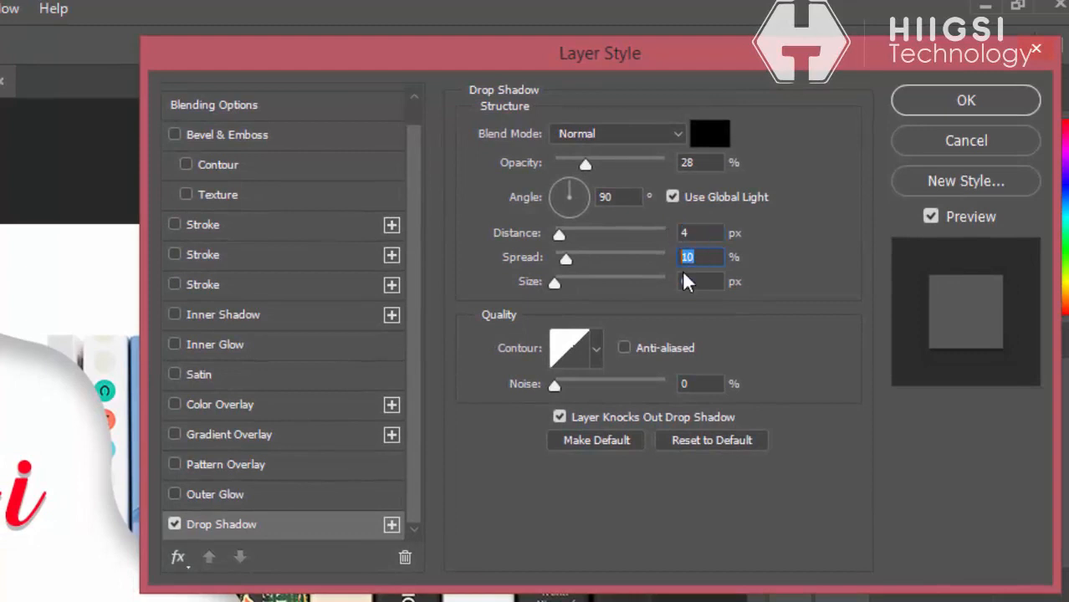
{"action": "double_click", "coordinate": [679, 281]}
{"action": "mouse_move", "coordinate": [554, 282]}
{"action": "left_mouse_down"}
{"action": "mouse_move", "coordinate": [568, 284]}
{"action": "mouse_move", "coordinate": [557, 282]}
{"action": "left_mouse_up"}
{"action": "left_click", "coordinate": [715, 258]}
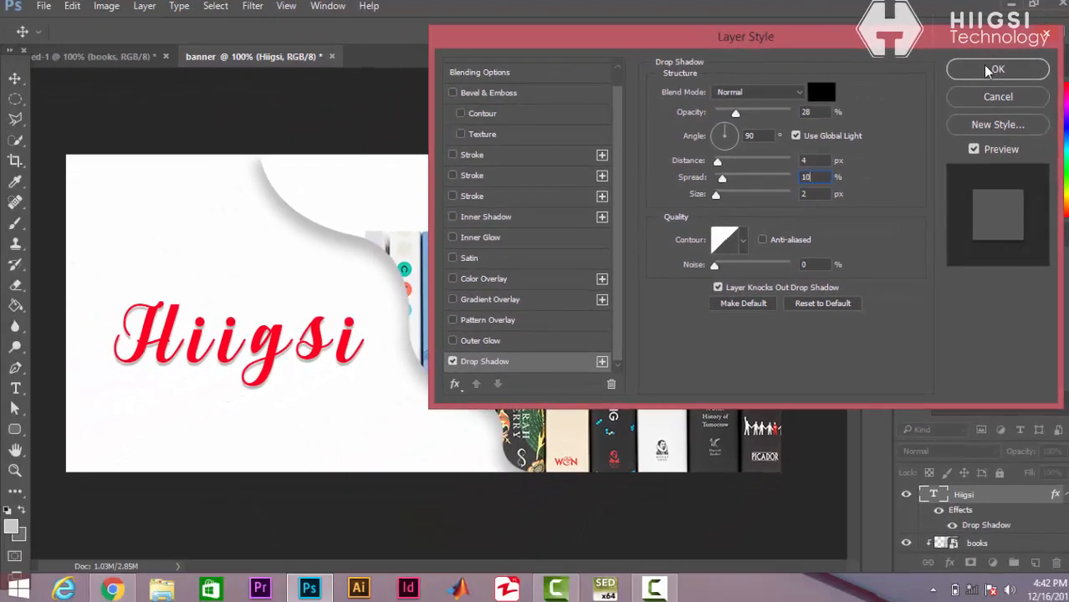
{"action": "left_click", "coordinate": [986, 70]}
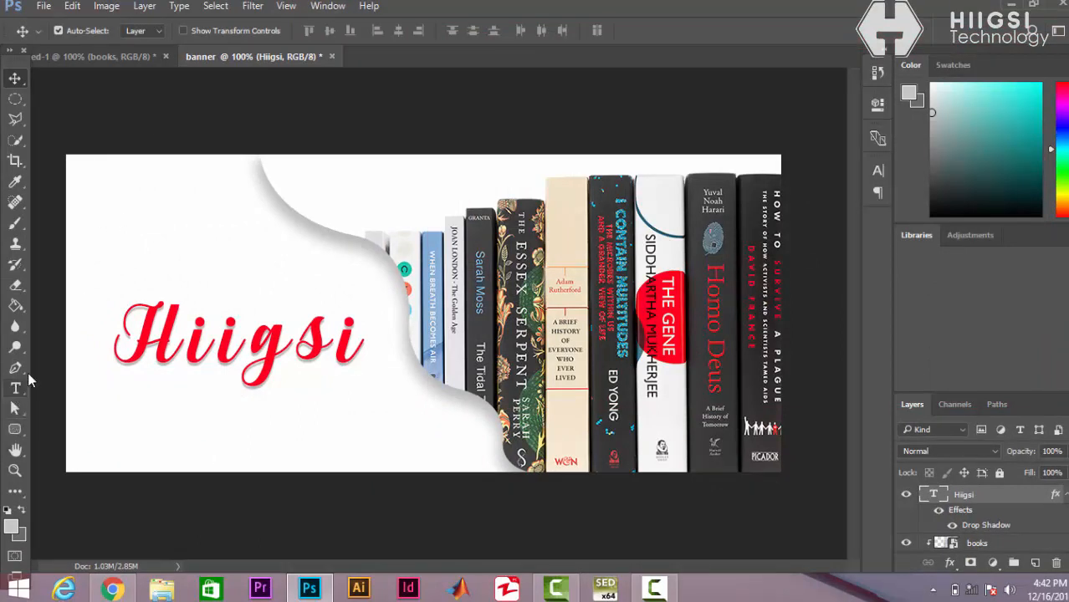
- Add a new text layer reading "Bok shop" above the red Hiigsi title
{"action": "left_click", "coordinate": [15, 388]}
{"action": "left_click", "coordinate": [240, 279]}
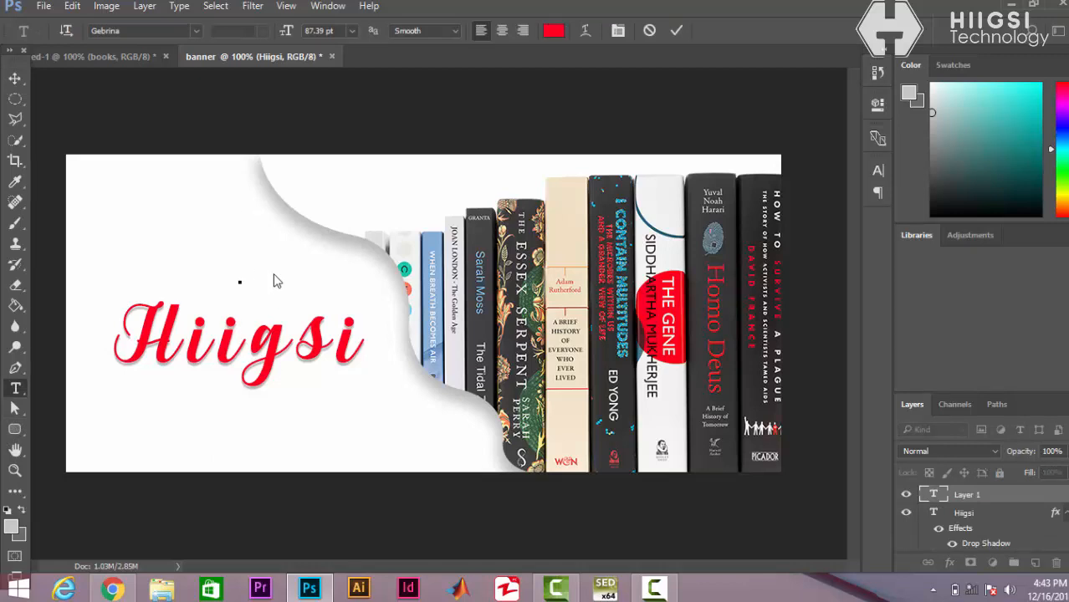
{"action": "type", "text": "b"}
{"action": "key", "text": "BackSpace"}
{"action": "type", "text": "Bo"}
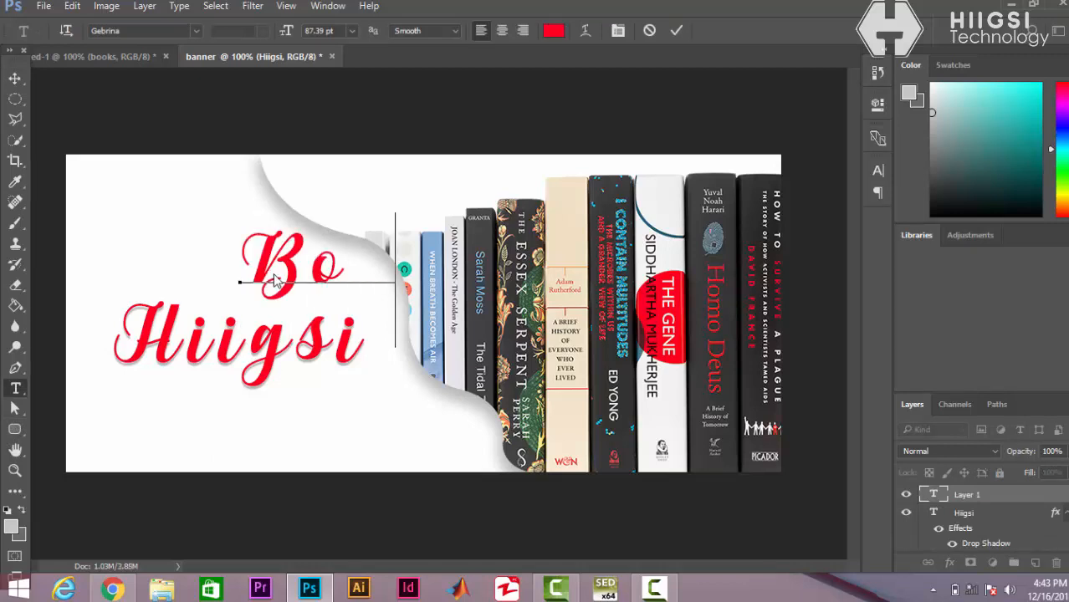
{"action": "type", "text": "k shop"}
- Set the whole "Bok shop" text to Century Gothic Regular at 29.39 pt
{"action": "key", "text": "ctrl+a"}
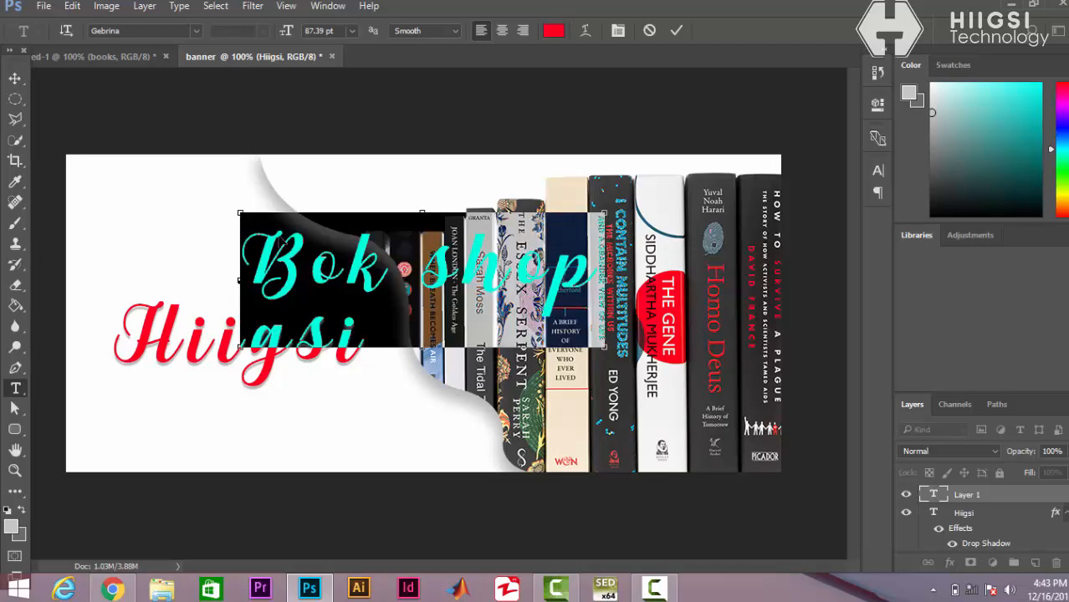
{"action": "left_click", "coordinate": [136, 30]}
{"action": "type", "text": "c"}
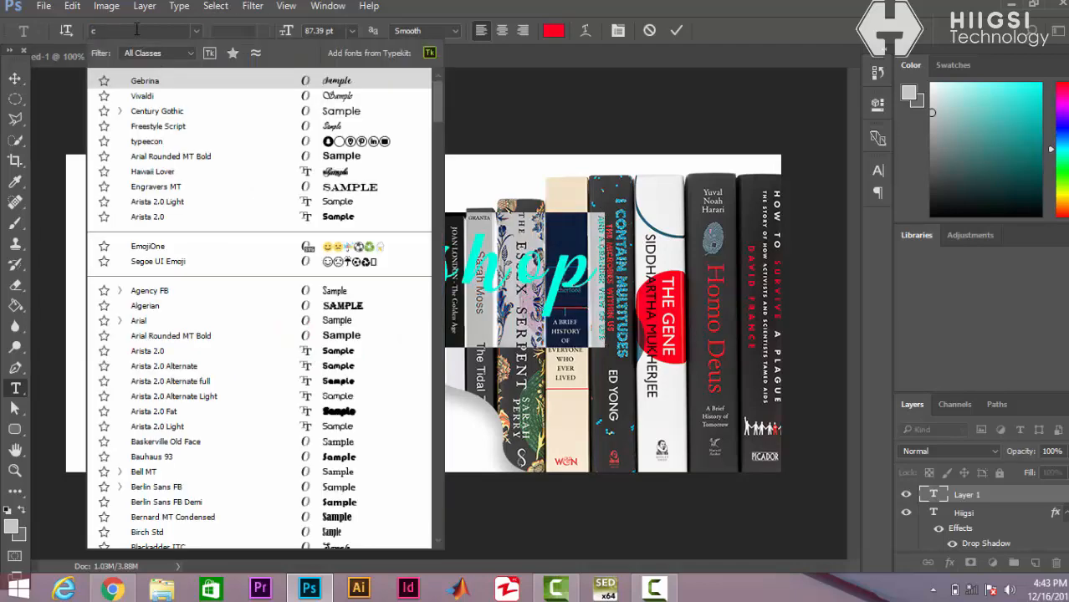
{"action": "type", "text": "en"}
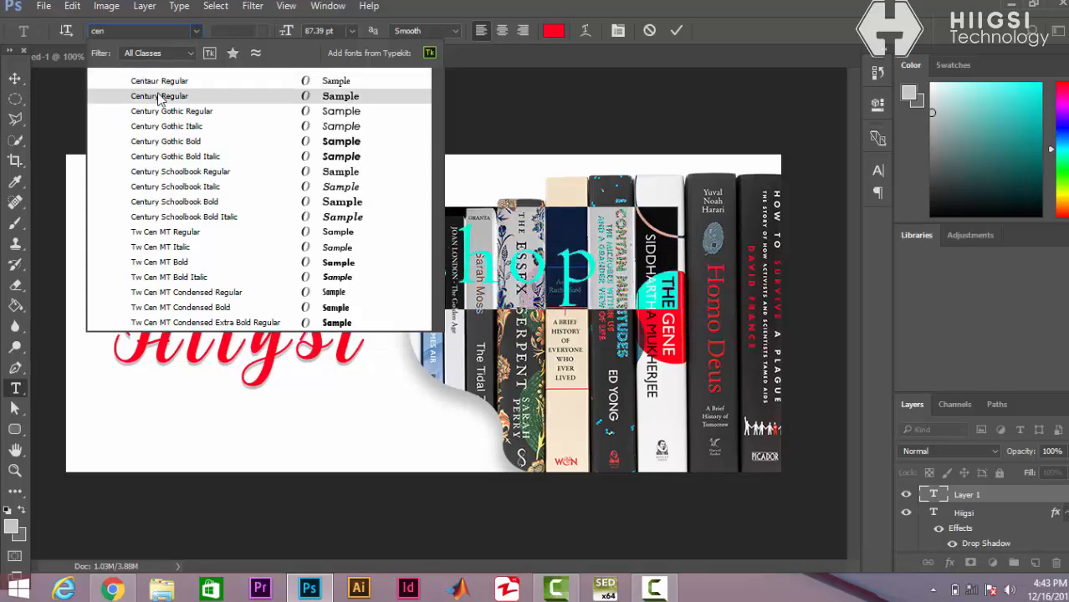
{"action": "left_click", "coordinate": [225, 113]}
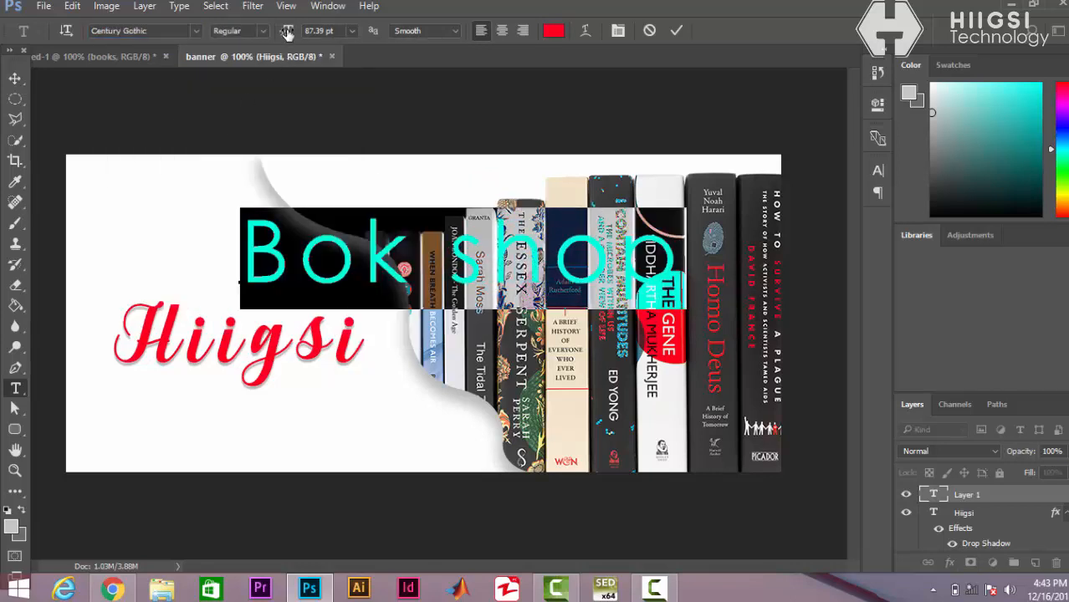
{"action": "left_click_drag", "start_coordinate": [284, 31], "coordinate": [240, 31]}
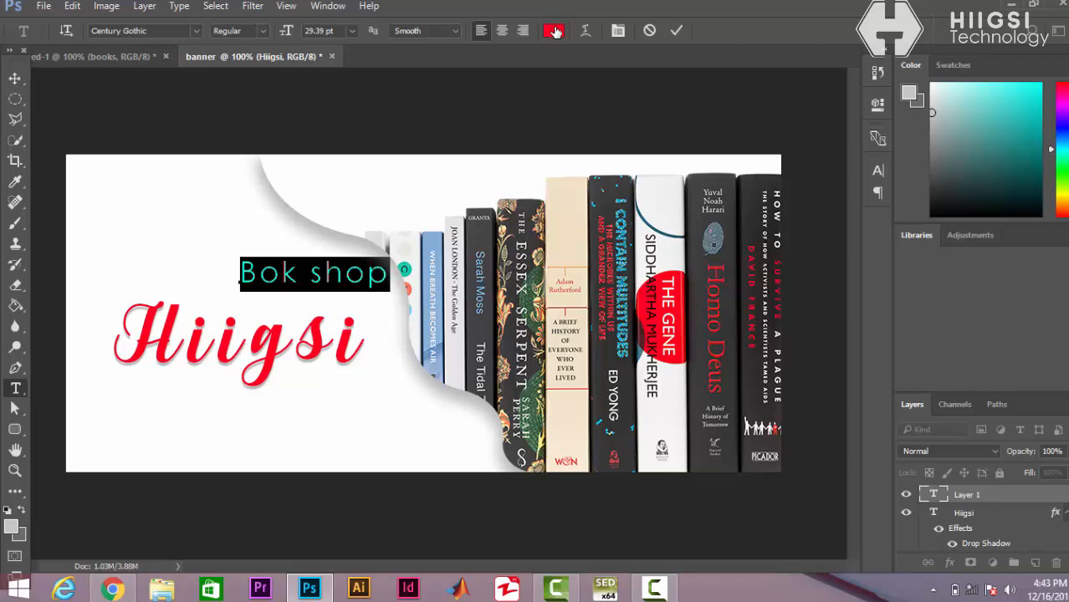
- Colour the "Bok shop" text near-black, 010101, and commit the text edit
{"action": "left_click", "coordinate": [552, 31]}
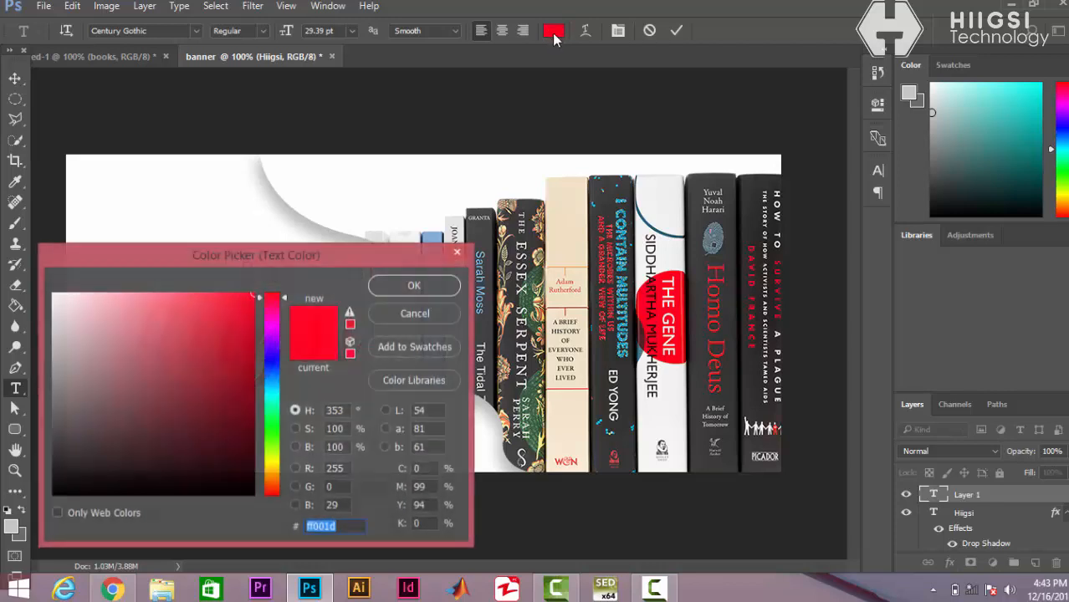
{"action": "mouse_move", "coordinate": [230, 475]}
{"action": "left_mouse_down"}
{"action": "mouse_move", "coordinate": [237, 495]}
{"action": "mouse_move", "coordinate": [51, 494]}
{"action": "left_mouse_up"}
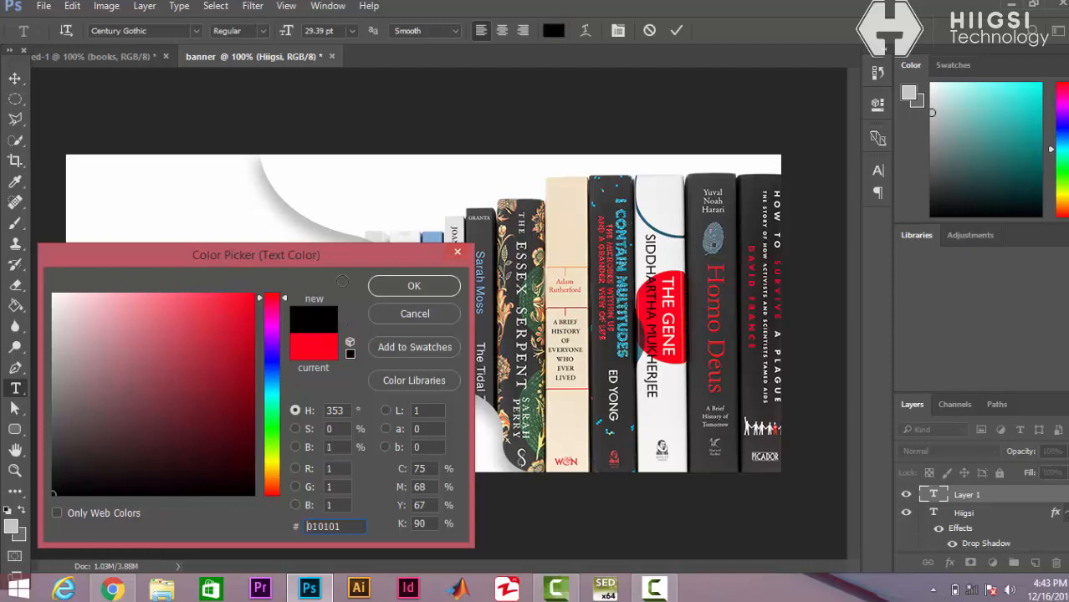
{"action": "left_click", "coordinate": [405, 288]}
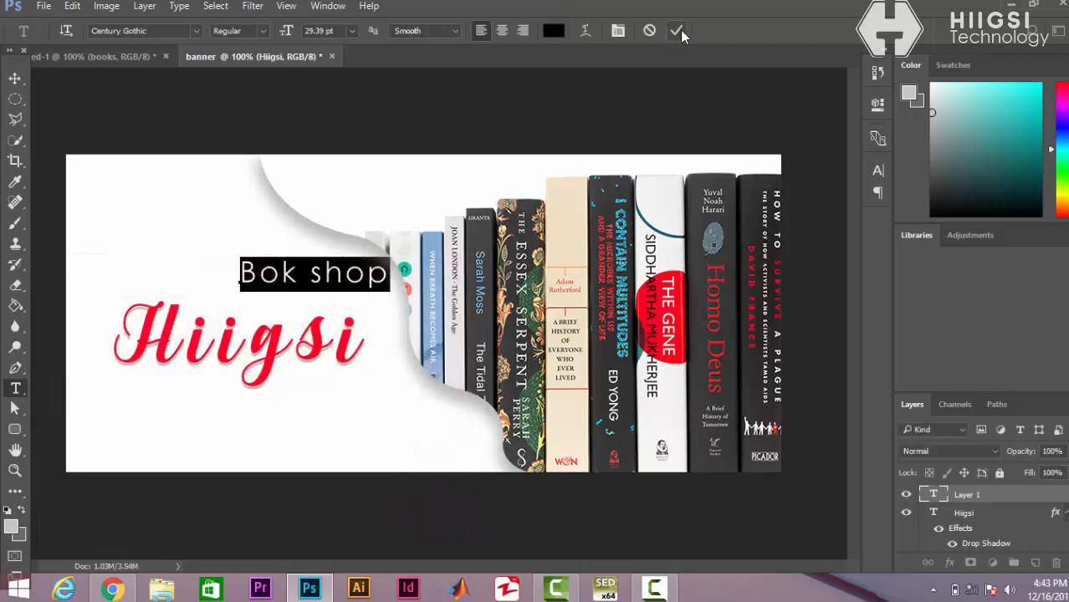
{"action": "left_click", "coordinate": [677, 29]}
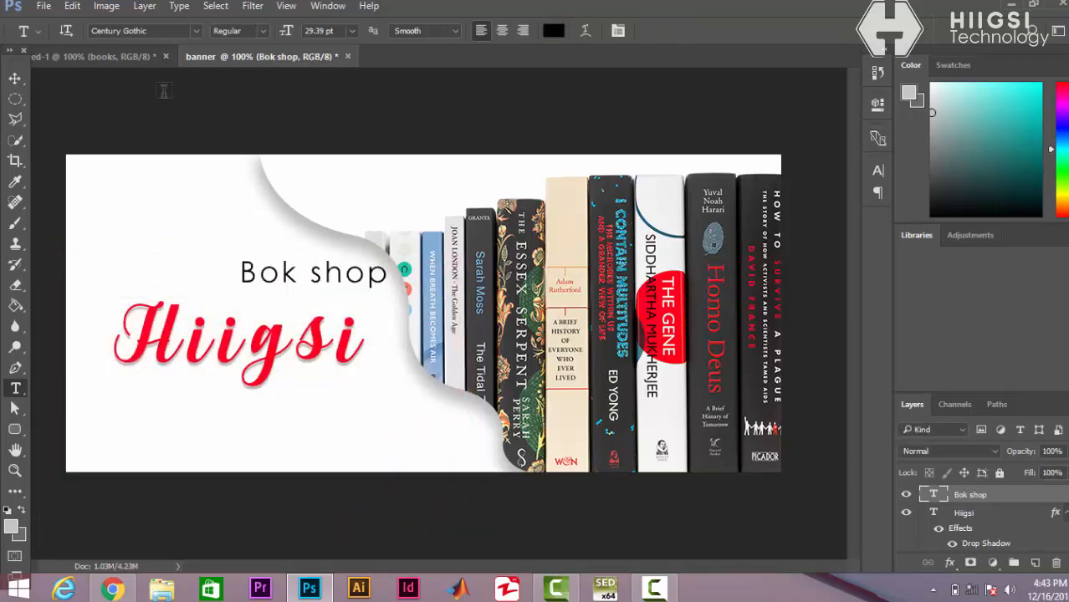
- Correct the subtitle's wording to "Book shop" by adding the missing letter
{"action": "left_click", "coordinate": [275, 274]}
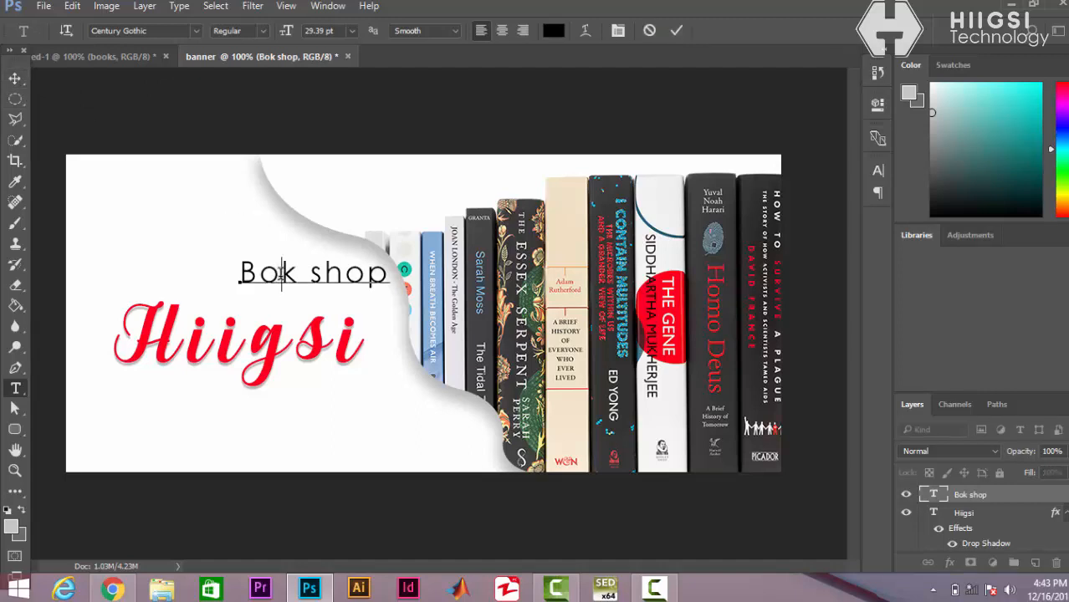
{"action": "type", "text": "o"}
{"action": "key", "text": "ctrl+Return"}
- Move the "Book shop" text left and down so it sits directly above the letters of the Hiigsi title
{"action": "key", "text": "v"}
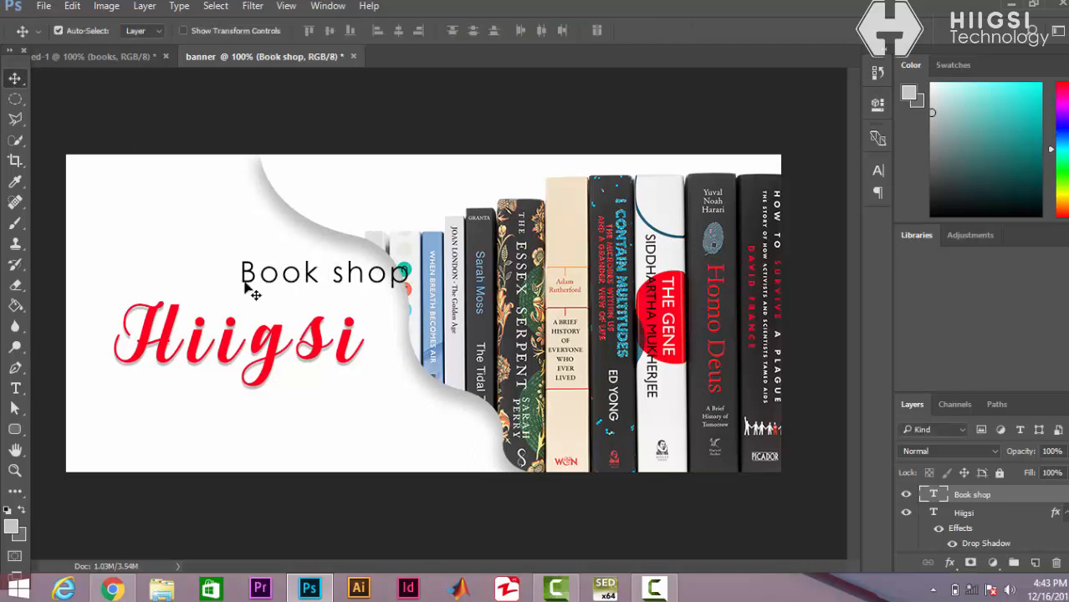
{"action": "left_click_drag", "start_coordinate": [290, 288], "coordinate": [252, 315]}
{"action": "key", "text": "Left"}
{"action": "key", "text": "Left"}
{"action": "key", "text": "Left"}
{"action": "key", "text": "Down"}
{"action": "key", "text": "Down"}
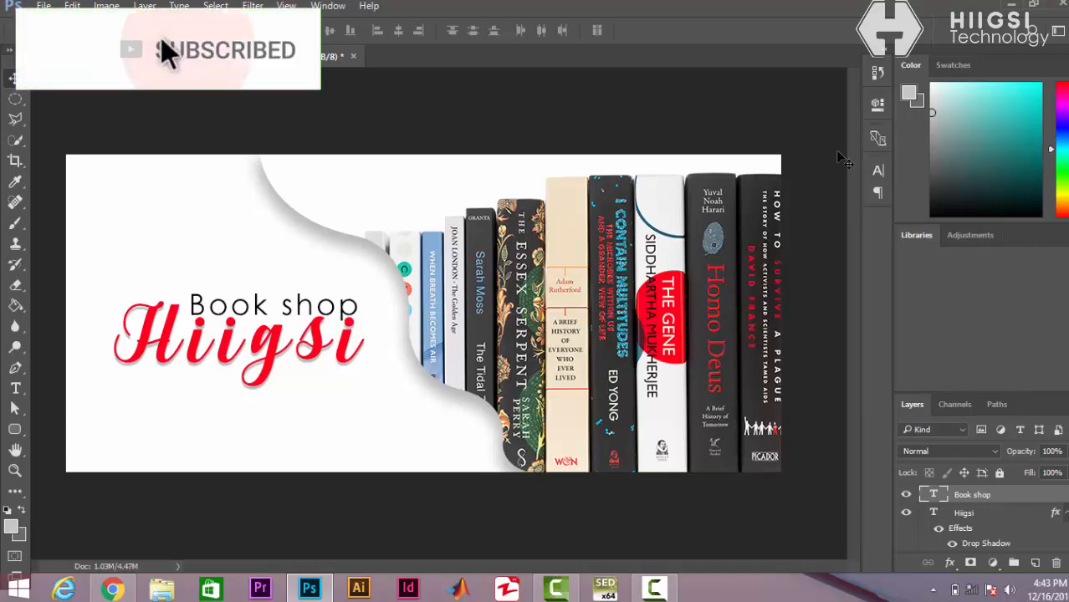
{"action": "key", "text": "Up"}
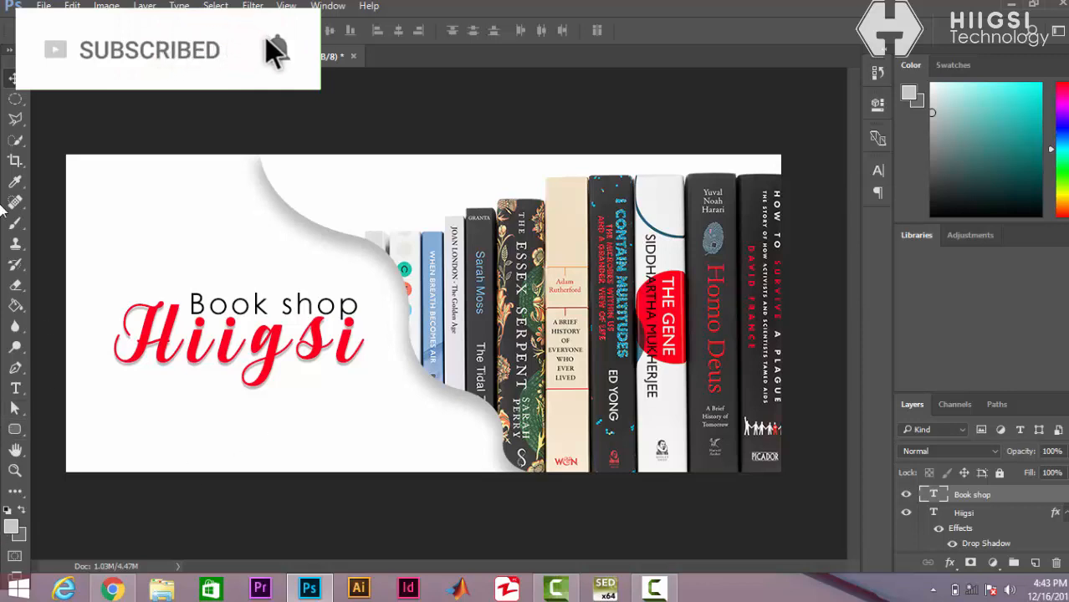
- Draw a red rounded rectangle 169 by 33 px with 10 px corners below Hiigsi and position it at X 121, Y 329 px
{"action": "left_click", "coordinate": [14, 429]}
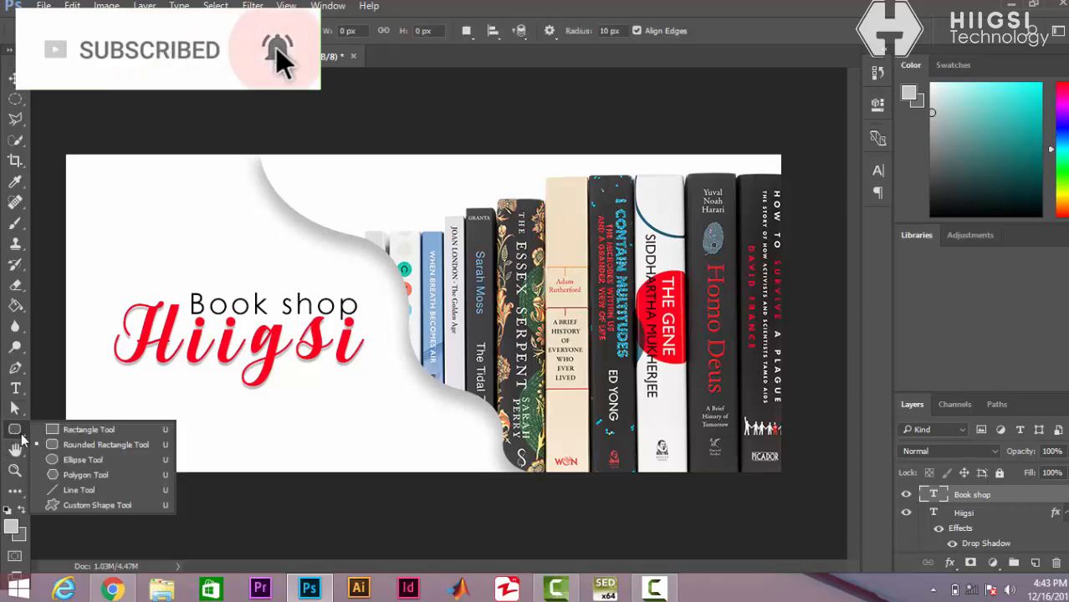
{"action": "left_click", "coordinate": [69, 445]}
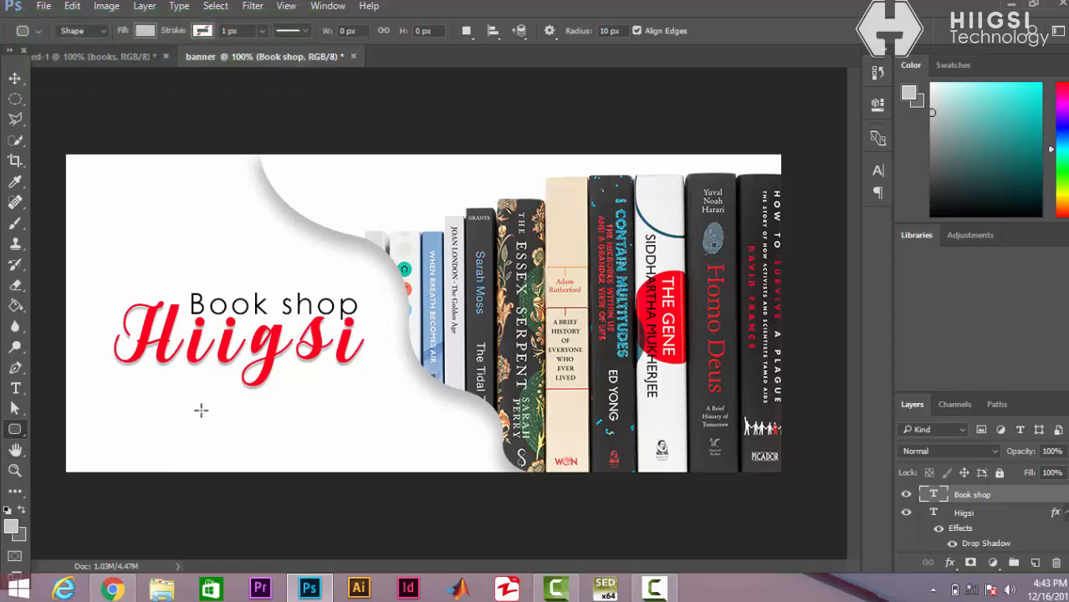
{"action": "left_click_drag", "start_coordinate": [149, 404], "coordinate": [283, 428]}
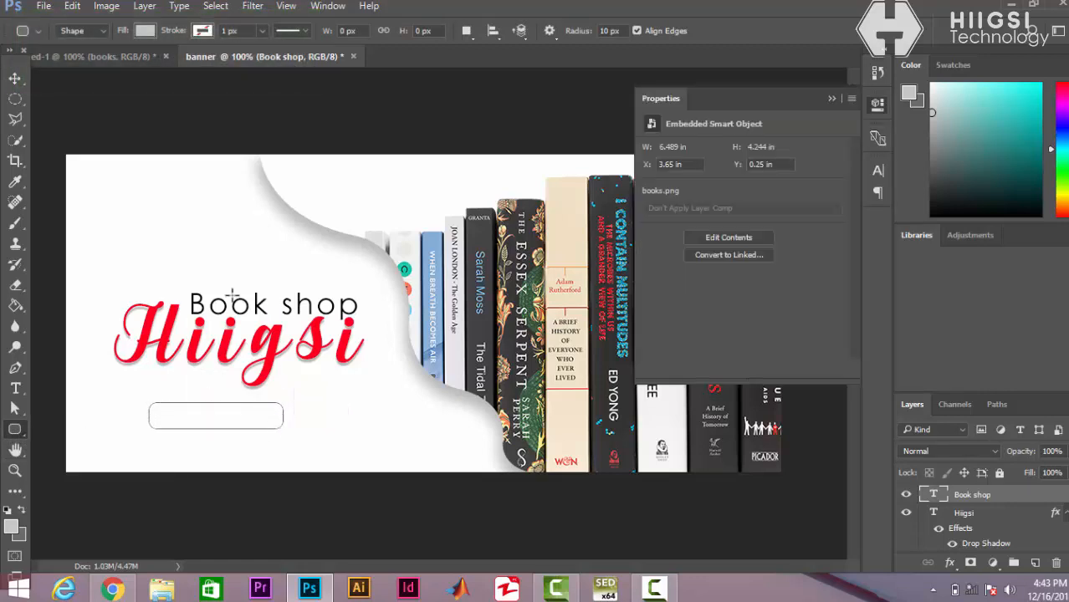
{"action": "left_click", "coordinate": [147, 32]}
{"action": "left_click", "coordinate": [68, 114]}
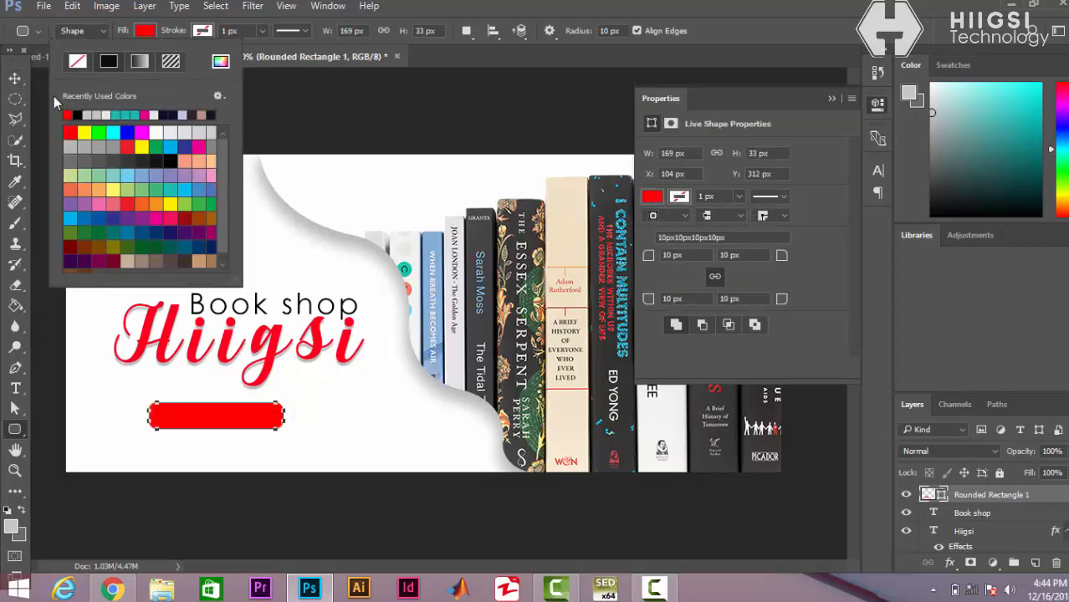
{"action": "left_click", "coordinate": [15, 78]}
{"action": "left_click_drag", "start_coordinate": [214, 422], "coordinate": [229, 426]}
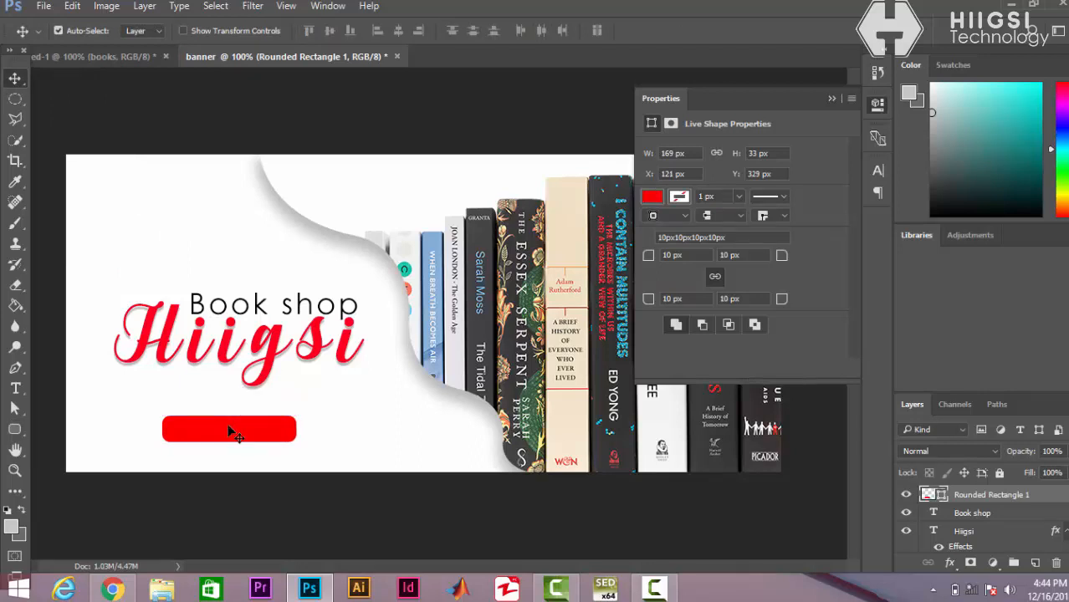
- Add the text "shop now" over the red rounded rectangle on a new layer
{"action": "left_click", "coordinate": [15, 388]}
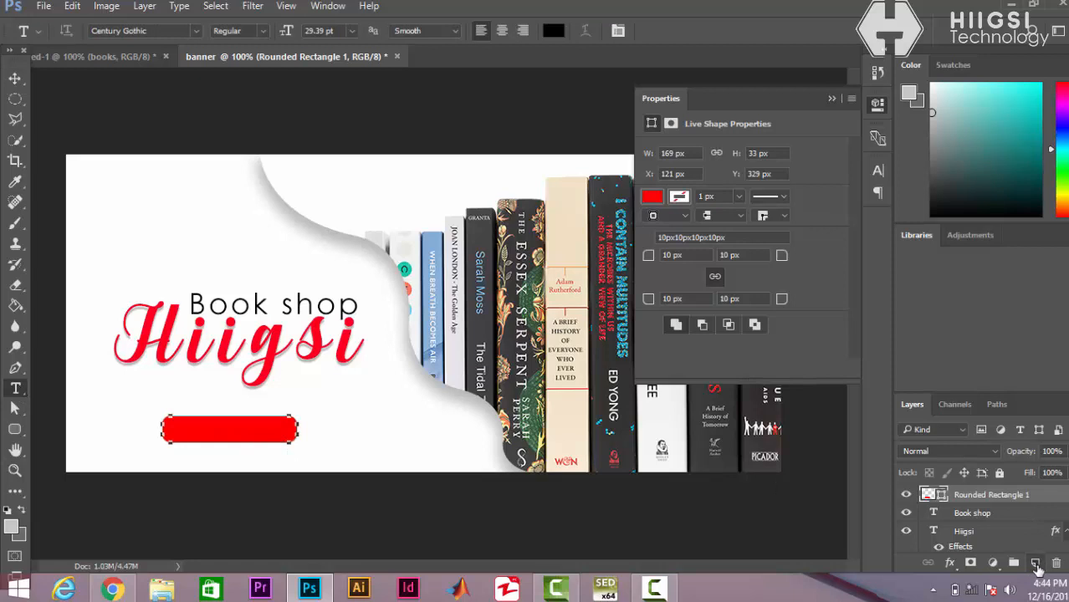
{"action": "left_click", "coordinate": [1036, 564]}
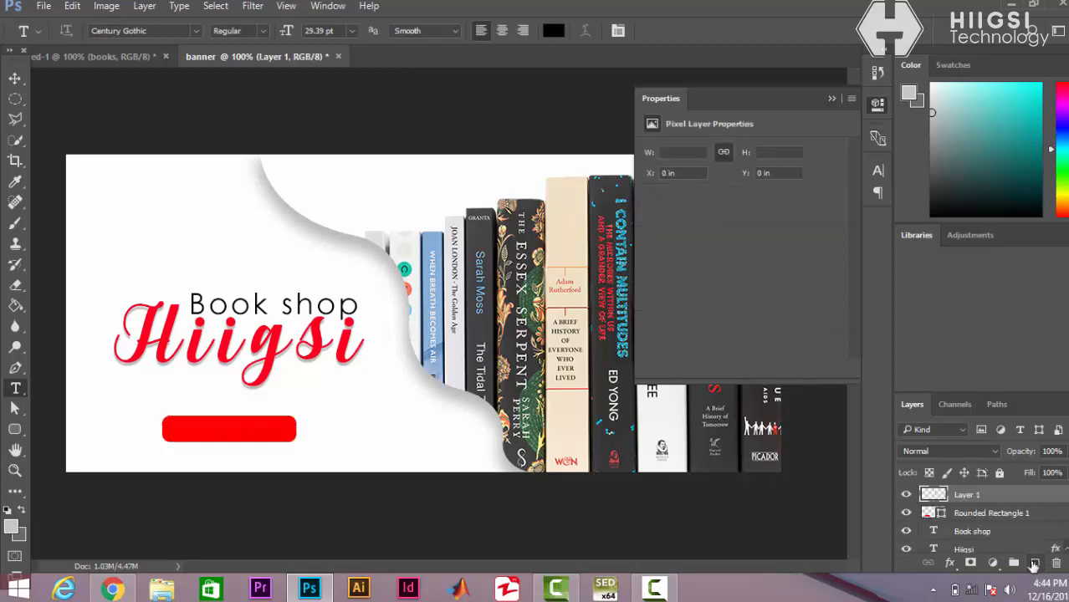
{"action": "left_click", "coordinate": [189, 431]}
{"action": "type", "text": "sho"}
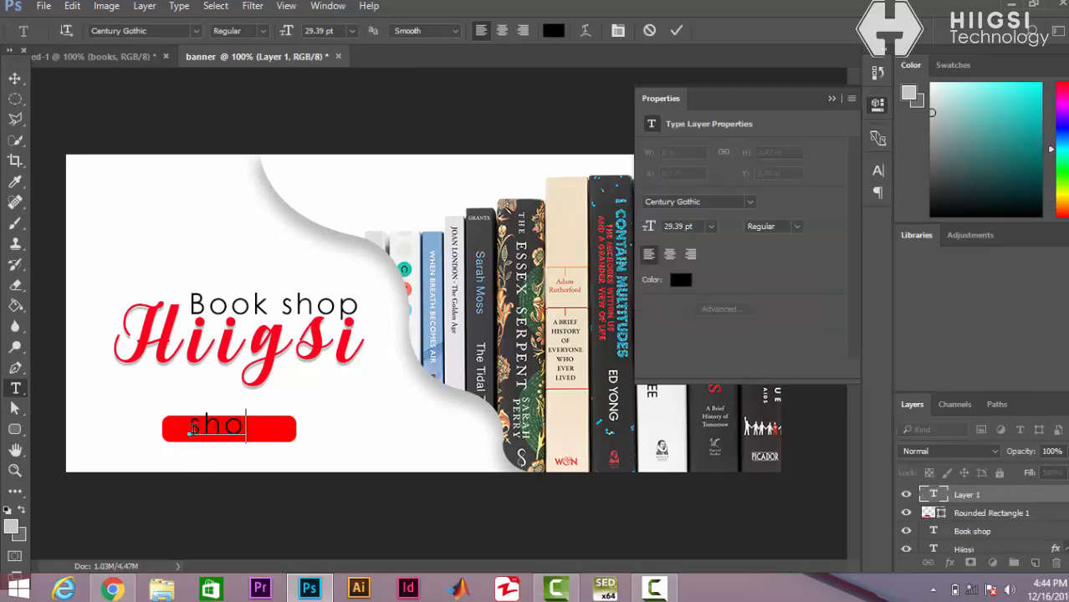
{"action": "type", "text": "p now"}
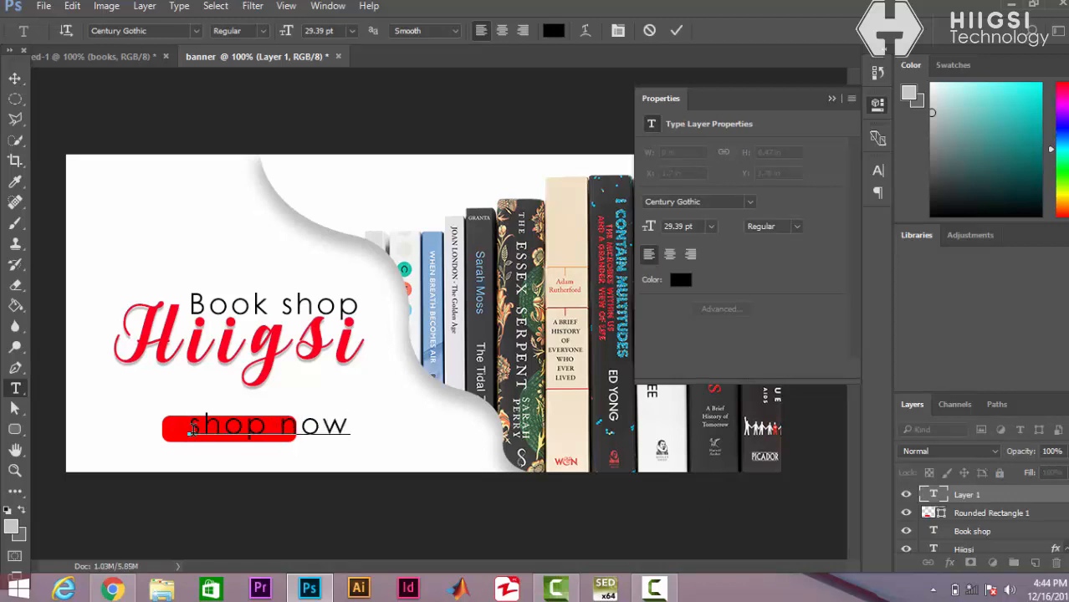
- Set the "shop now" text to Century Gothic Bold at 21.39 pt
{"action": "key", "text": "ctrl+a"}
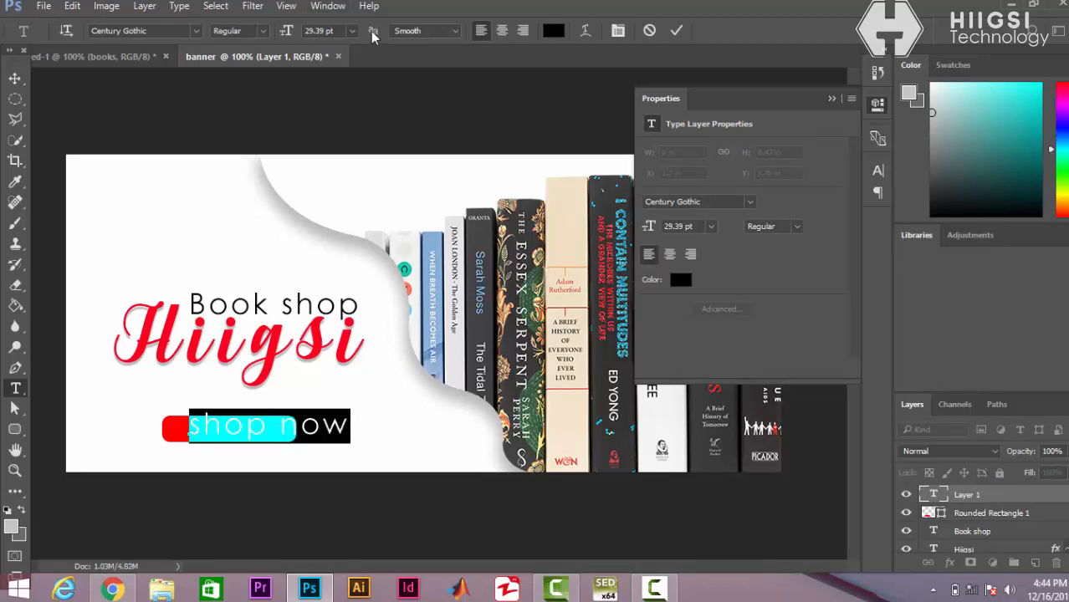
{"action": "left_click", "coordinate": [263, 31]}
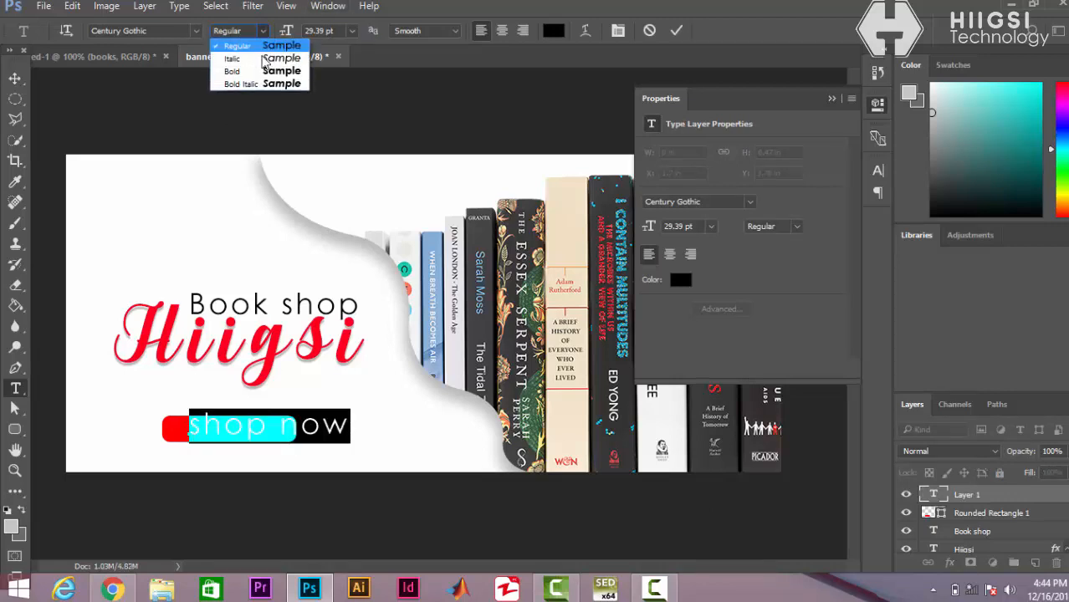
{"action": "left_click", "coordinate": [251, 65]}
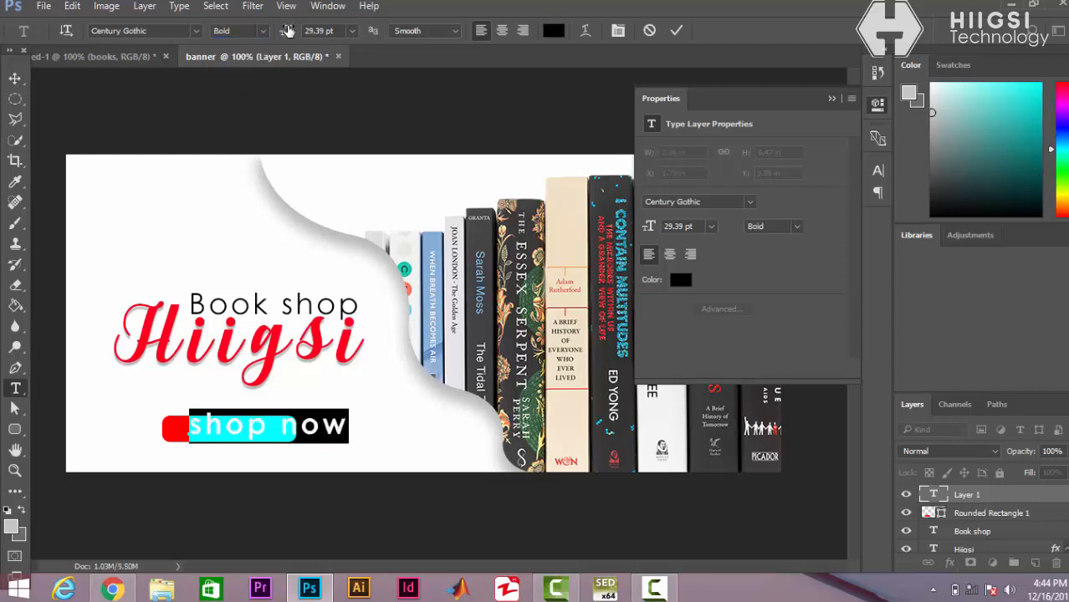
{"action": "left_click_drag", "start_coordinate": [287, 31], "coordinate": [285, 31]}
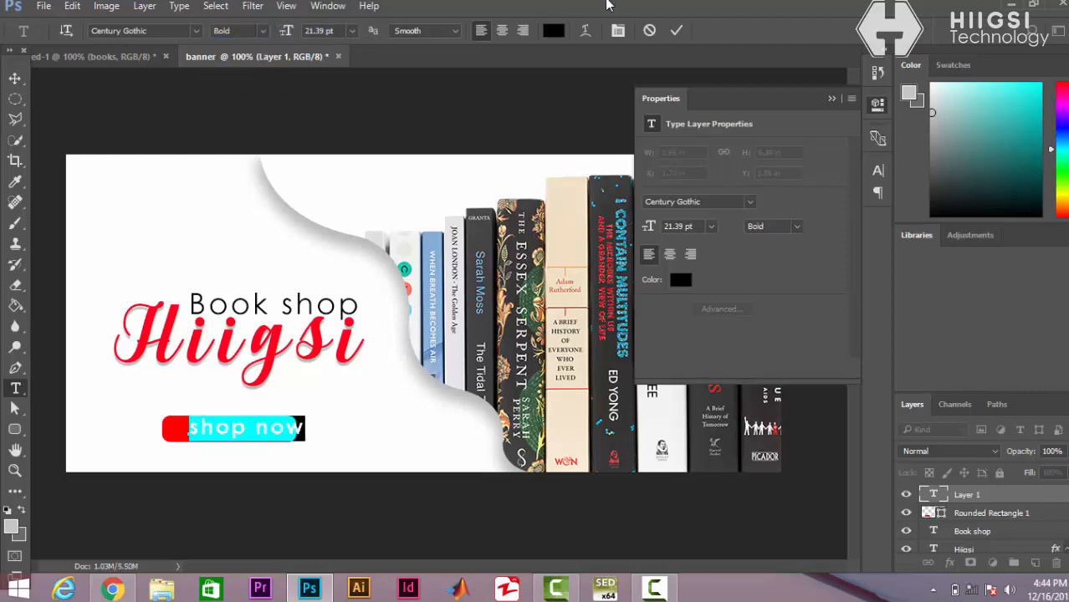
- Colour the "shop now" text white and commit the text edit
{"action": "left_click", "coordinate": [552, 30]}
{"action": "left_click", "coordinate": [52, 295]}
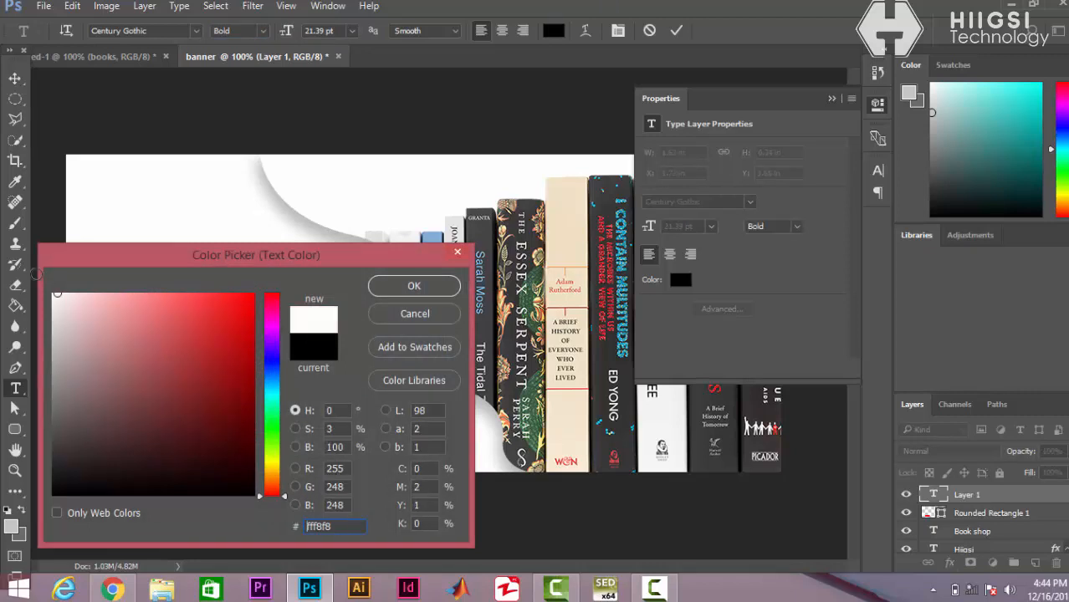
{"action": "left_click", "coordinate": [400, 287]}
{"action": "left_click", "coordinate": [676, 30]}
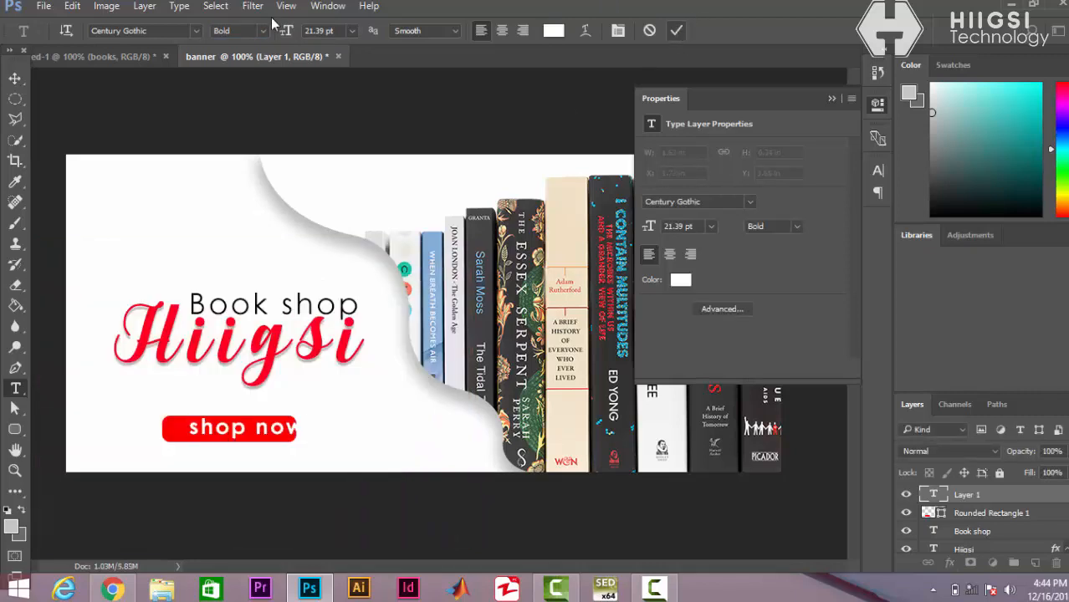
- Nudge the "shop now" text left and slightly down until it is centred on the red button, at about X 1.47, Y 3.66 in
{"action": "left_click", "coordinate": [14, 75]}
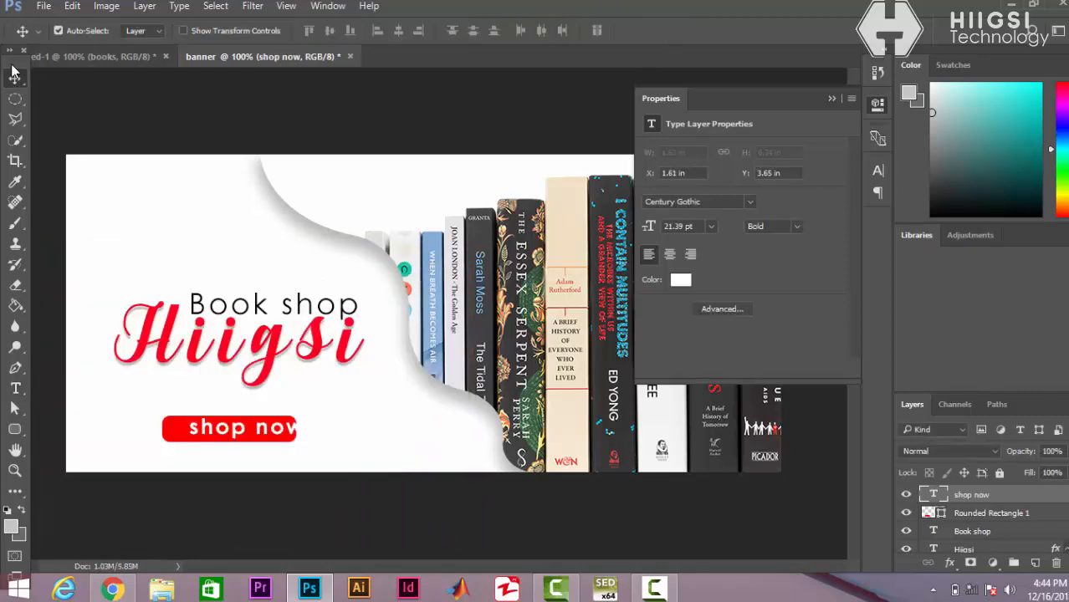
{"action": "key", "text": "Left"}
{"action": "key", "text": "Left"}
{"action": "key", "text": "Left"}
{"action": "key", "text": "Left"}
{"action": "key", "text": "Left"}
{"action": "key", "text": "Left"}
{"action": "key", "text": "Left"}
{"action": "key", "text": "Left"}
{"action": "key", "text": "Left"}
{"action": "key", "text": "Left"}
{"action": "key", "text": "Left"}
{"action": "key", "text": "Left"}
{"action": "key", "text": "Left"}
{"action": "key", "text": "Left"}
{"action": "key", "text": "Left"}
{"action": "key", "text": "Left"}
{"action": "key", "text": "Left"}
{"action": "key", "text": "Left"}
{"action": "key", "text": "Left"}
{"action": "key", "text": "Left"}
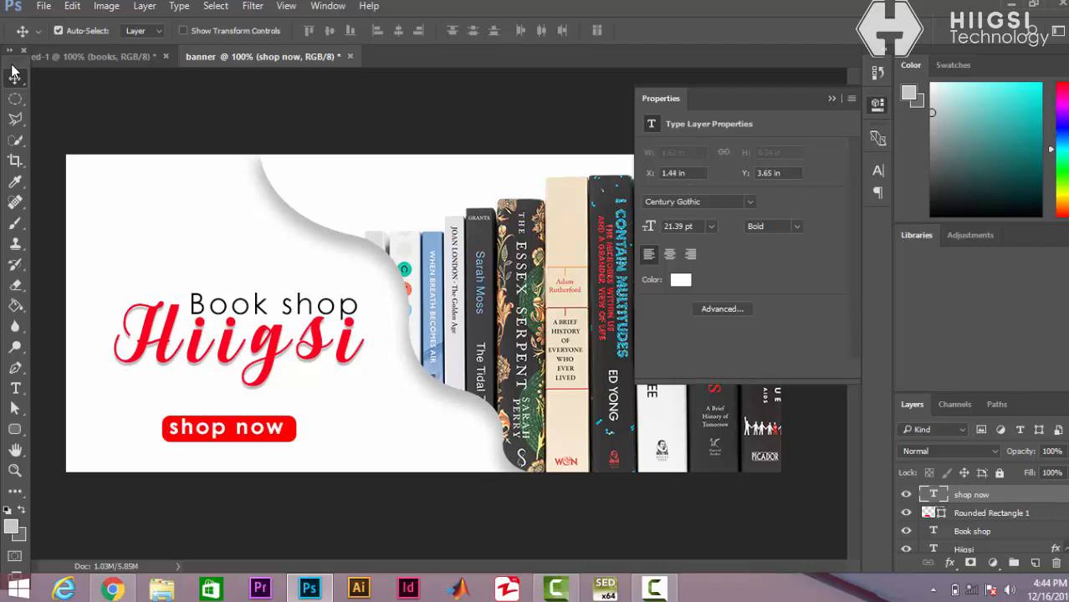
{"action": "key", "text": "Right"}
{"action": "key", "text": "Right"}
{"action": "key", "text": "Right"}
{"action": "key", "text": "Right"}
{"action": "key", "text": "Down"}
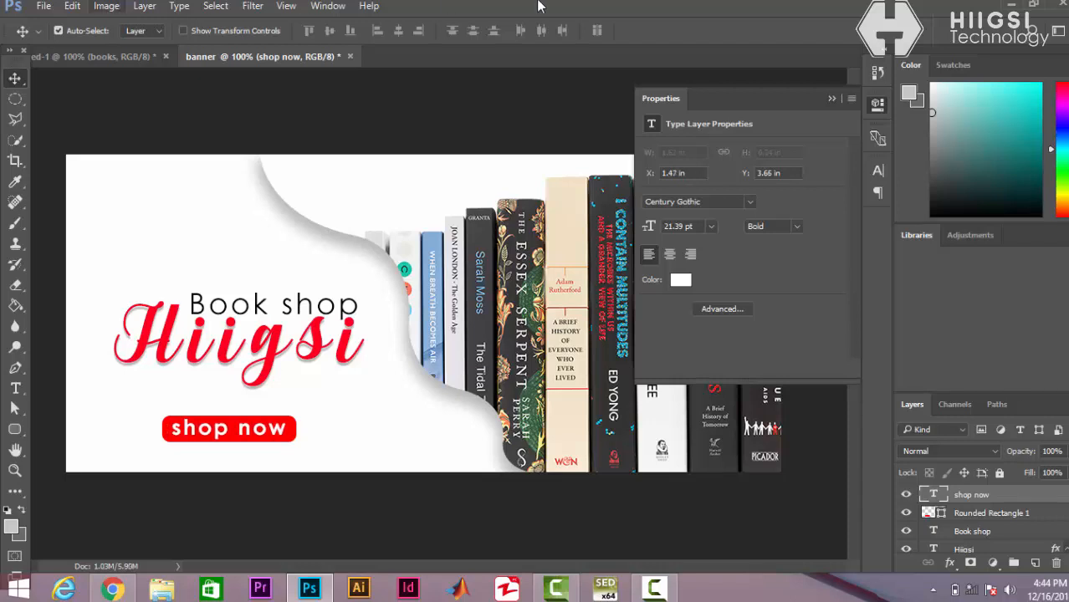
- Place the books image as an embedded object directly above the Background layer, scaled to about 428% so it covers the whole banner
{"action": "left_click", "coordinate": [831, 99]}
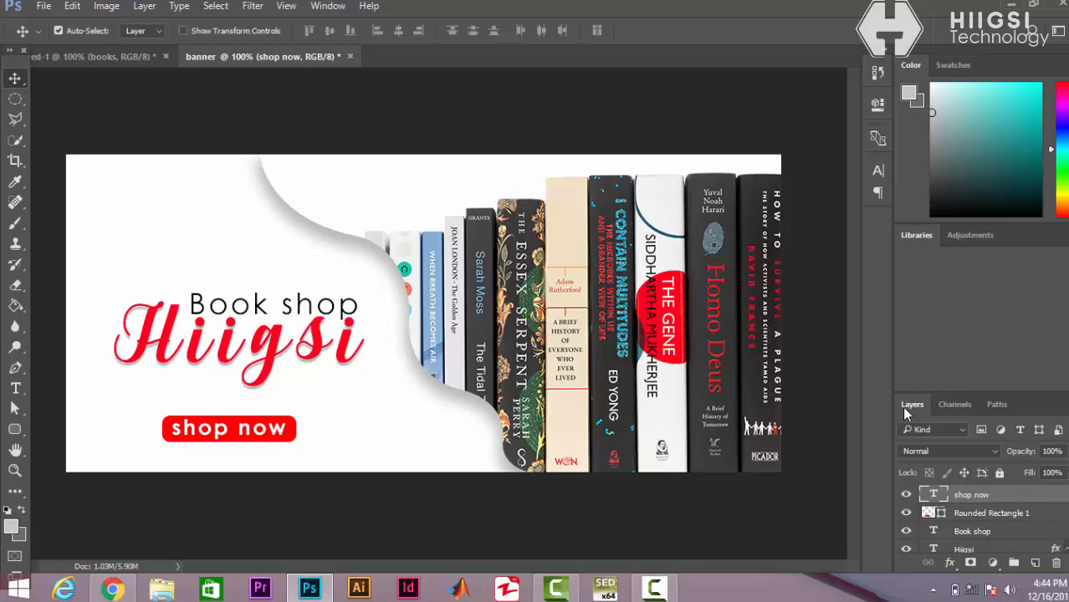
{"action": "scroll", "coordinate": [979, 523], "scroll_direction": "down", "scroll_amount": 5}
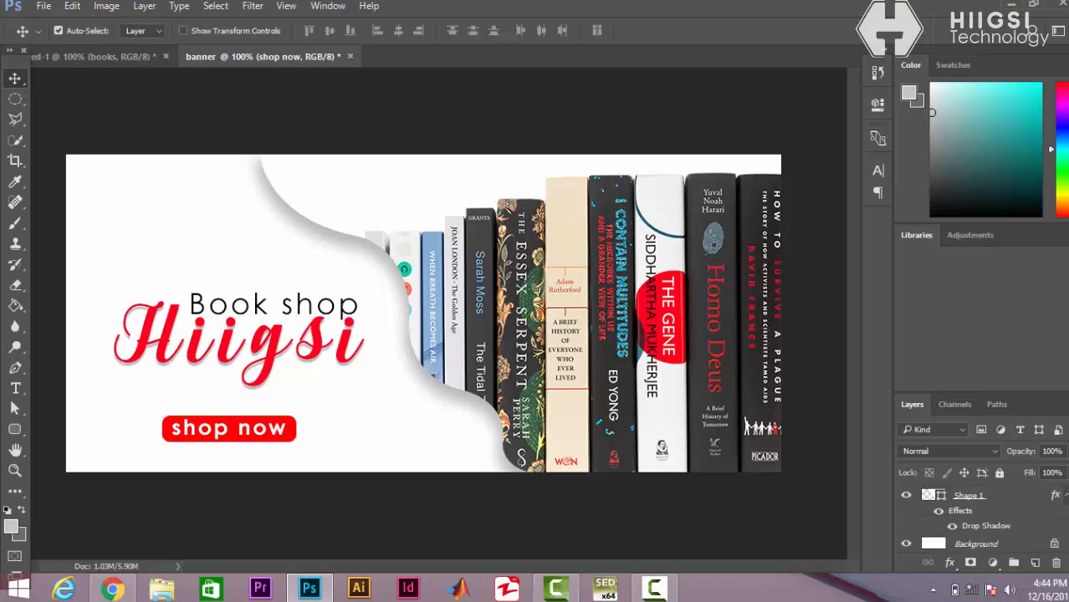
{"action": "left_click", "coordinate": [990, 545]}
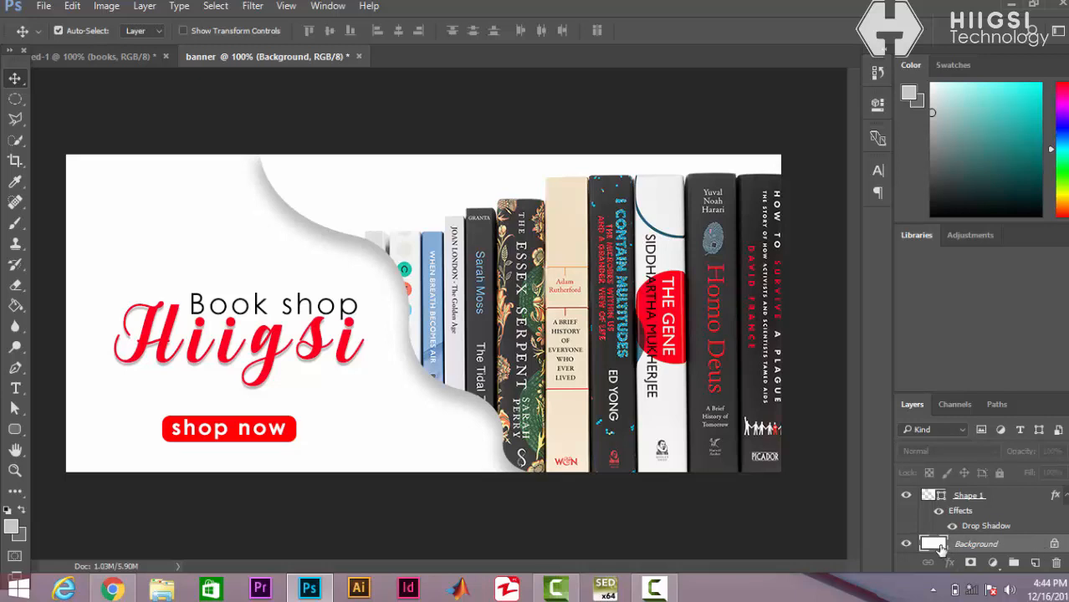
{"action": "left_click", "coordinate": [41, 6]}
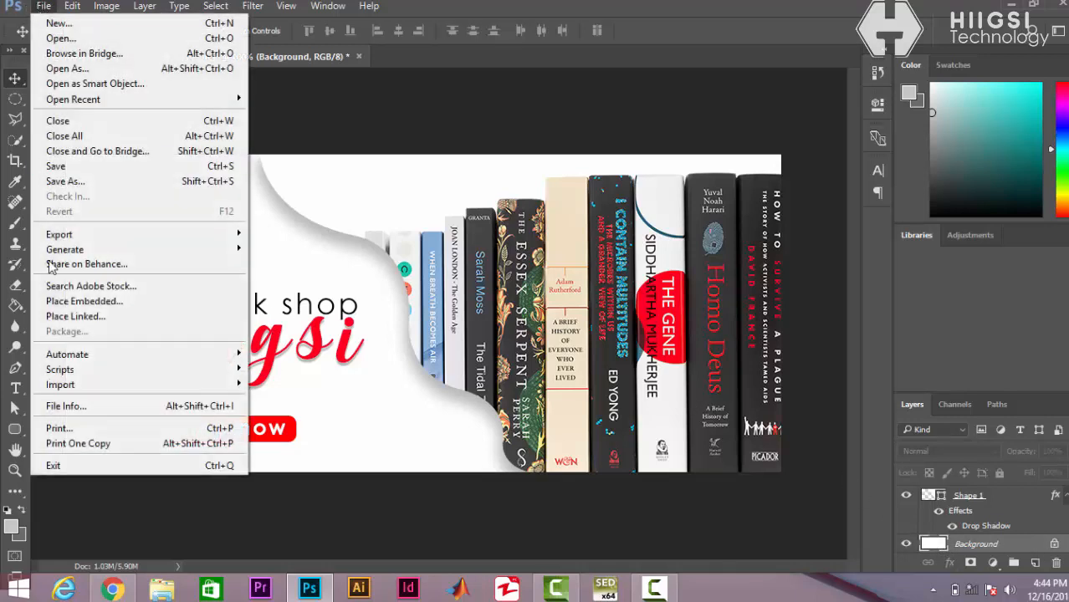
{"action": "left_click", "coordinate": [63, 301]}
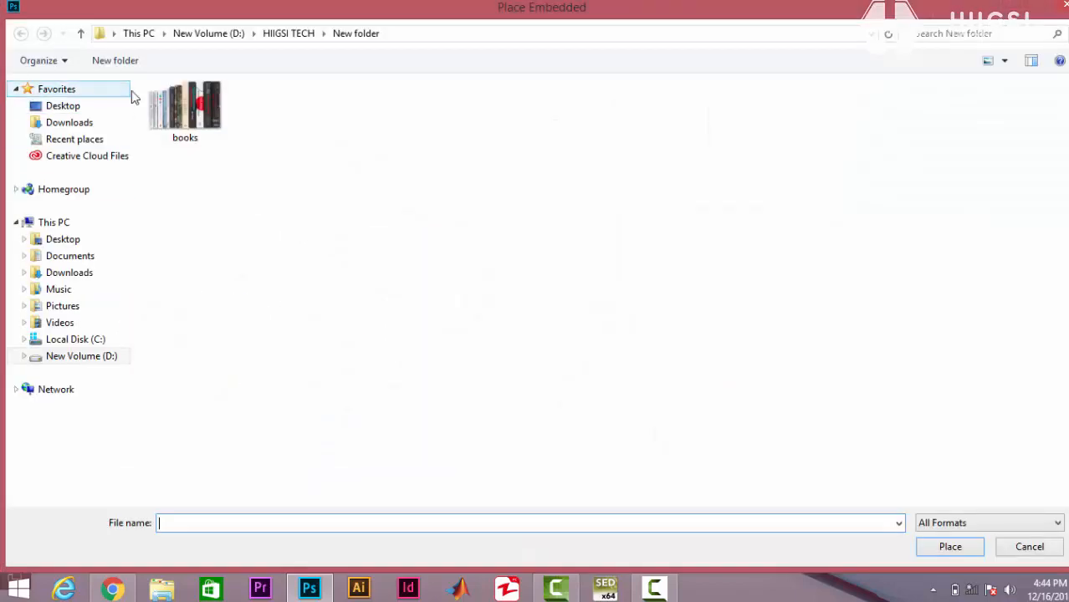
{"action": "double_click", "coordinate": [190, 115]}
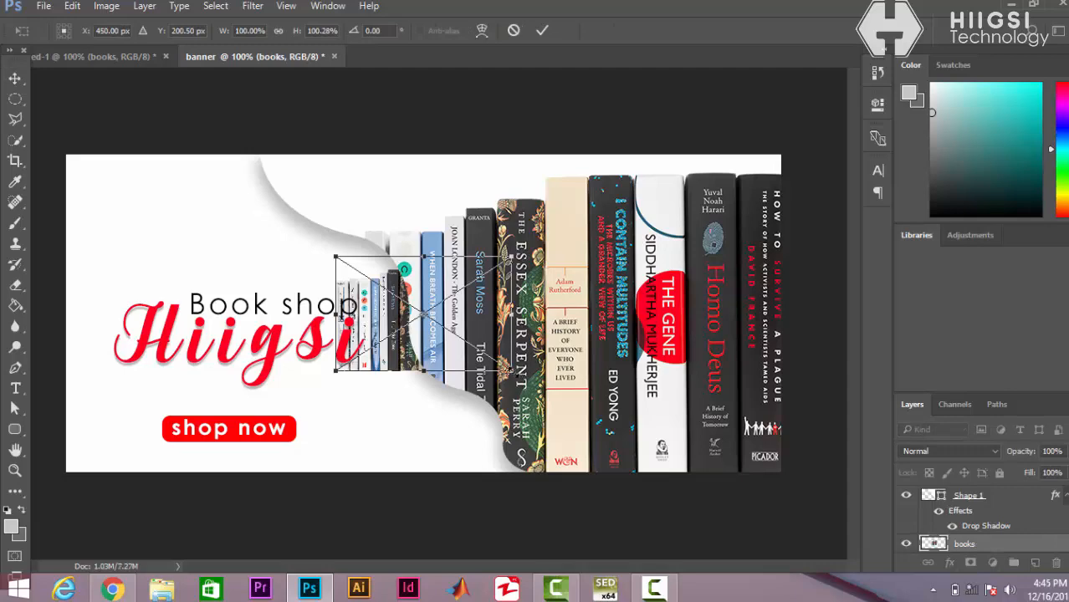
{"action": "left_click_drag", "start_coordinate": [508, 371], "coordinate": [845, 489]}
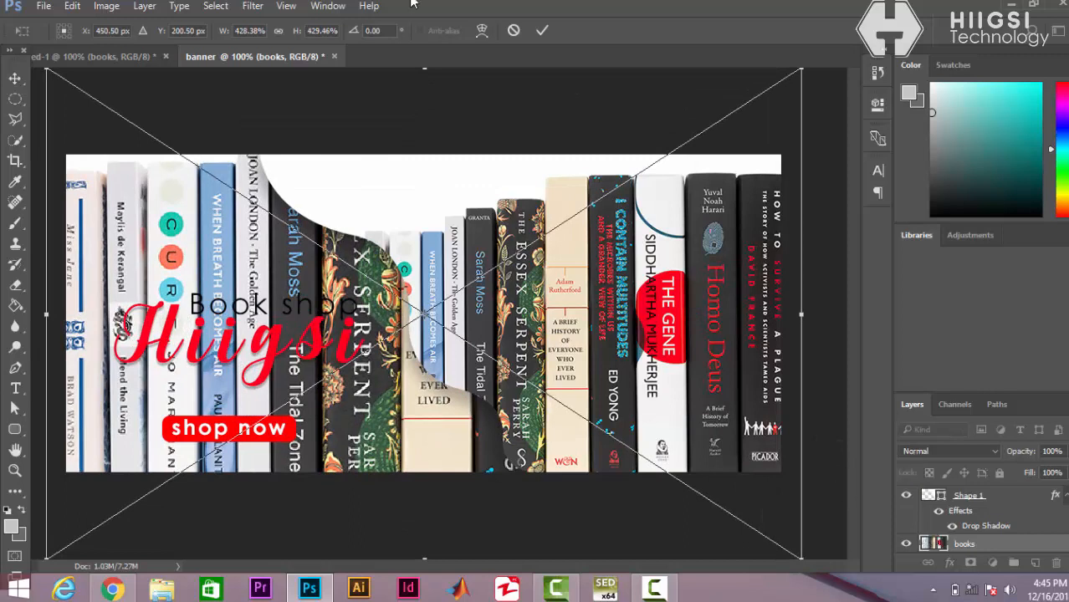
{"action": "left_click", "coordinate": [542, 31]}
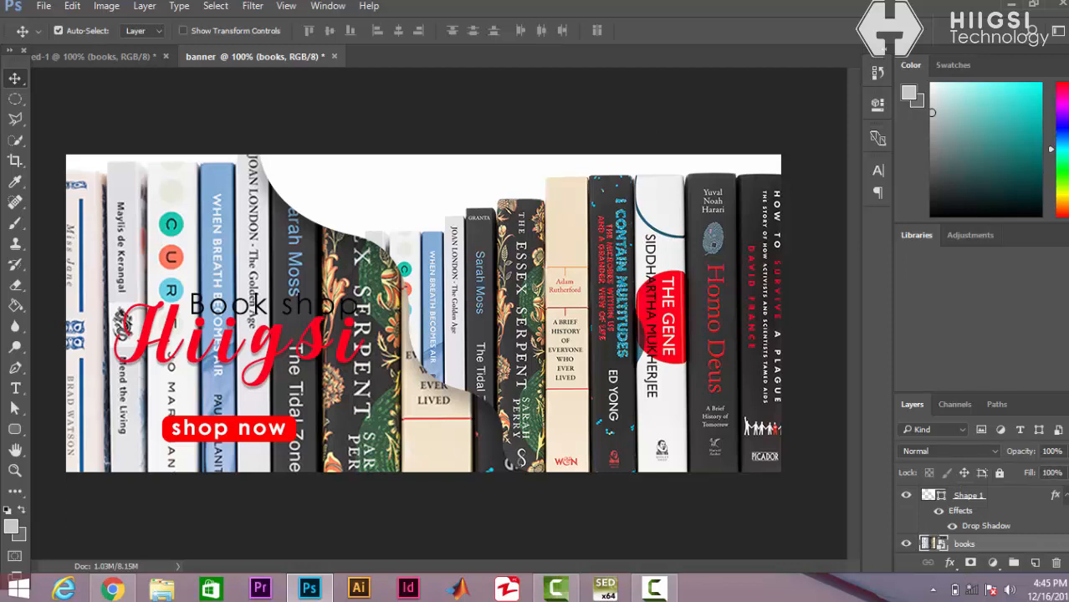
- Fade the placed books layer behind the title by setting its opacity to 29% and its fill to about 29%, then deselect it
{"action": "left_click", "coordinate": [1067, 452]}
{"action": "left_click_drag", "start_coordinate": [1065, 474], "coordinate": [1046, 491]}
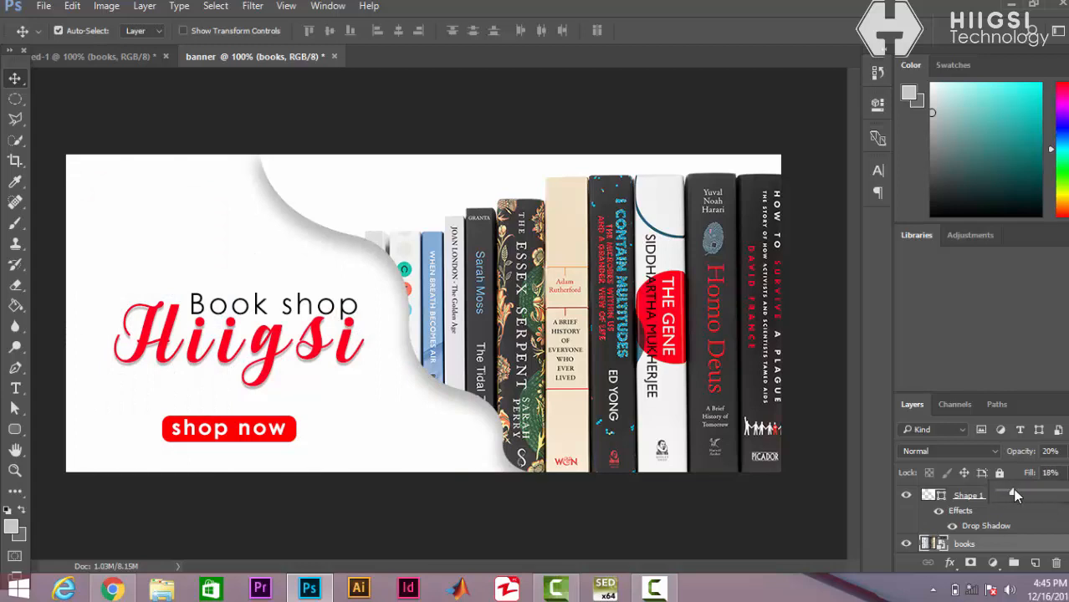
{"action": "left_click_drag", "start_coordinate": [1015, 495], "coordinate": [1016, 495]}
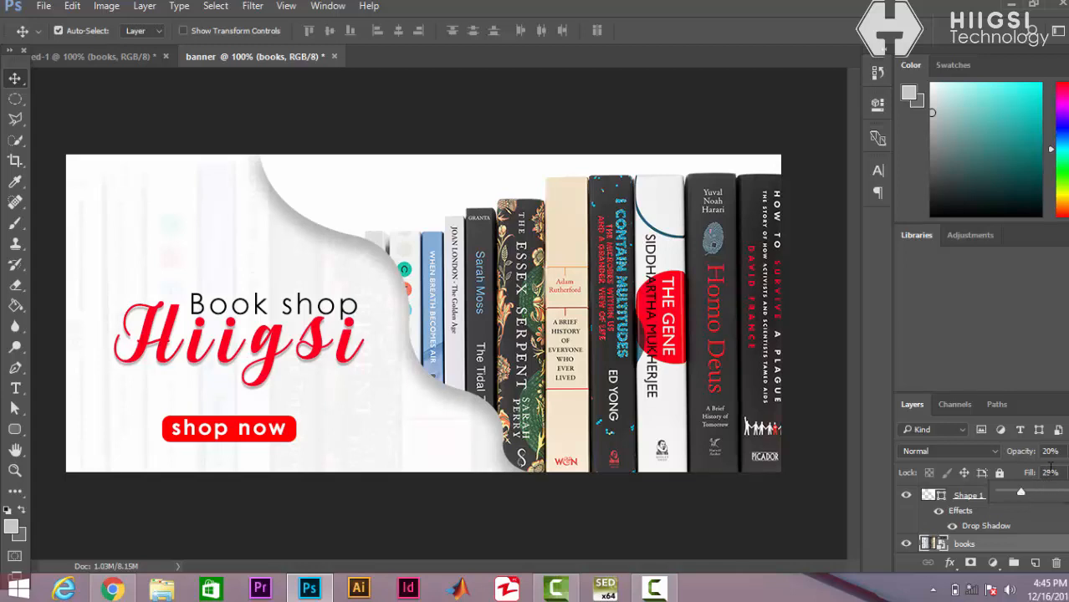
{"action": "left_click", "coordinate": [1051, 451]}
{"action": "type", "text": "29"}
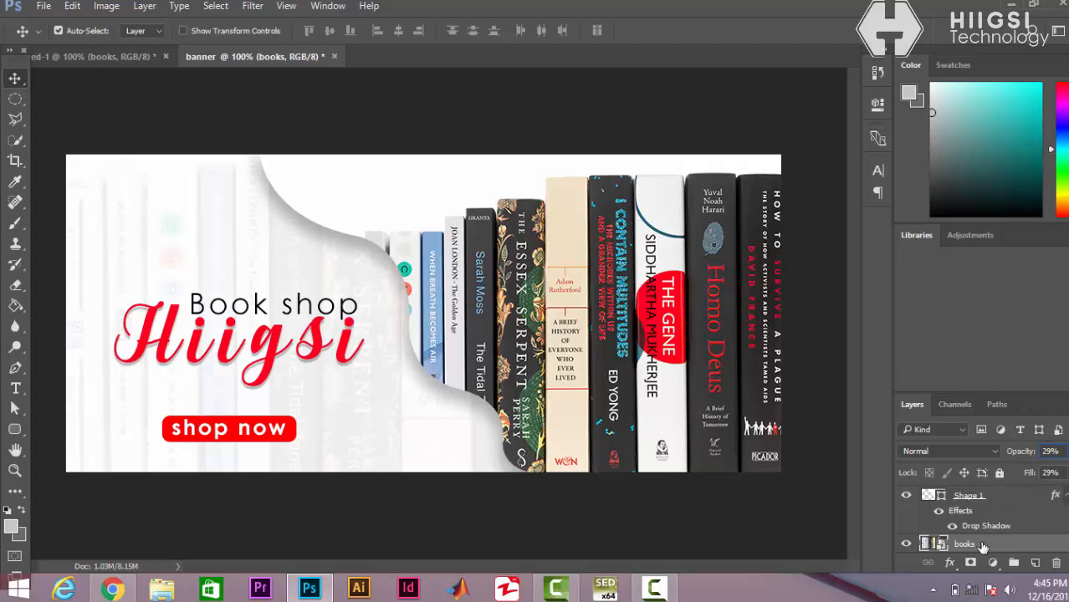
{"action": "left_click", "coordinate": [1048, 474]}
{"action": "left_click", "coordinate": [94, 94]}
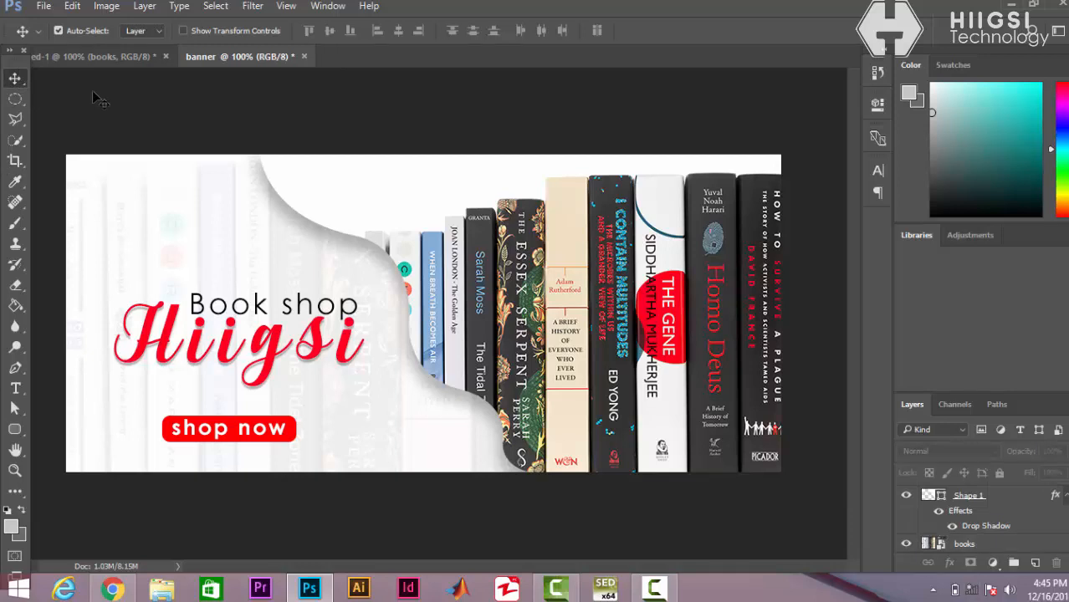